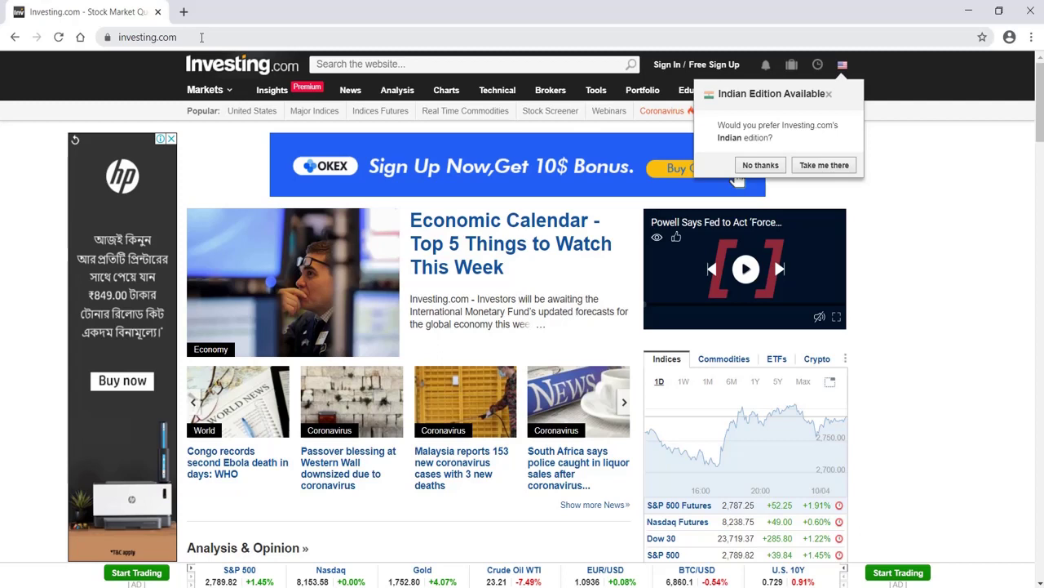
- Switch Investing.com to its Indian edition
{"action": "left_click", "coordinate": [199, 38]}
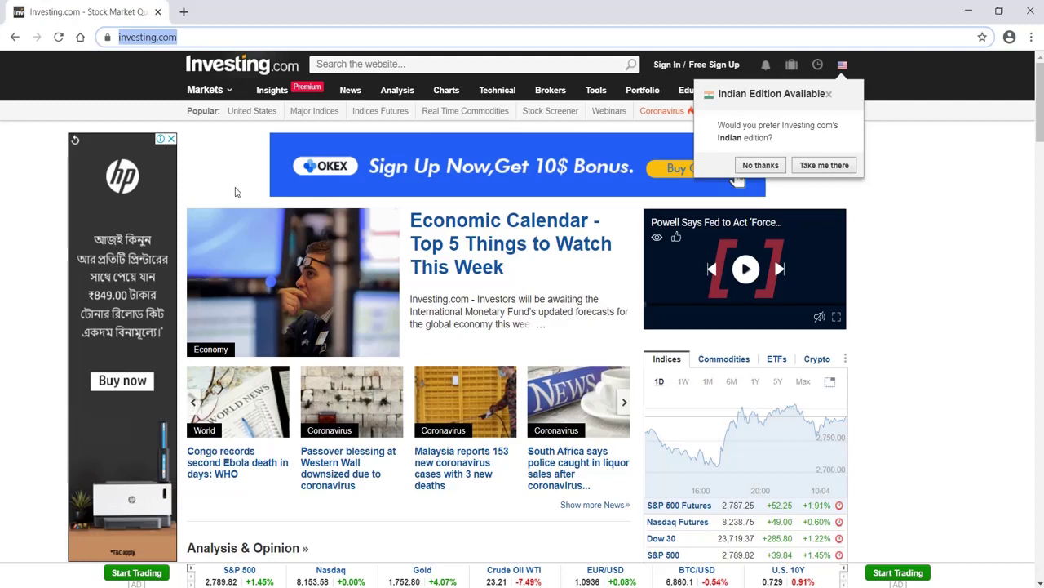
{"action": "left_click", "coordinate": [205, 38]}
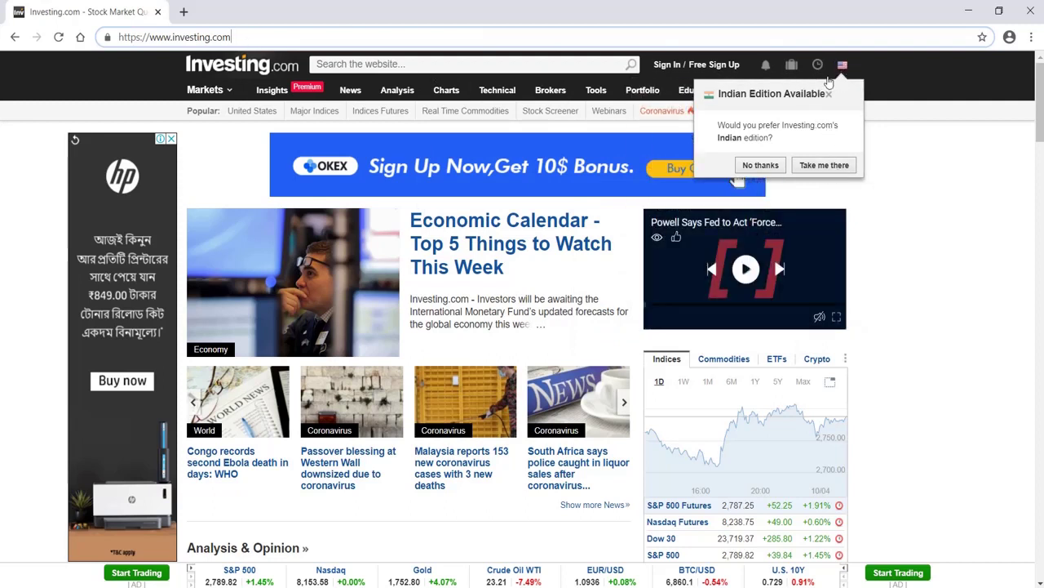
{"action": "mouse_move", "coordinate": [844, 69]}
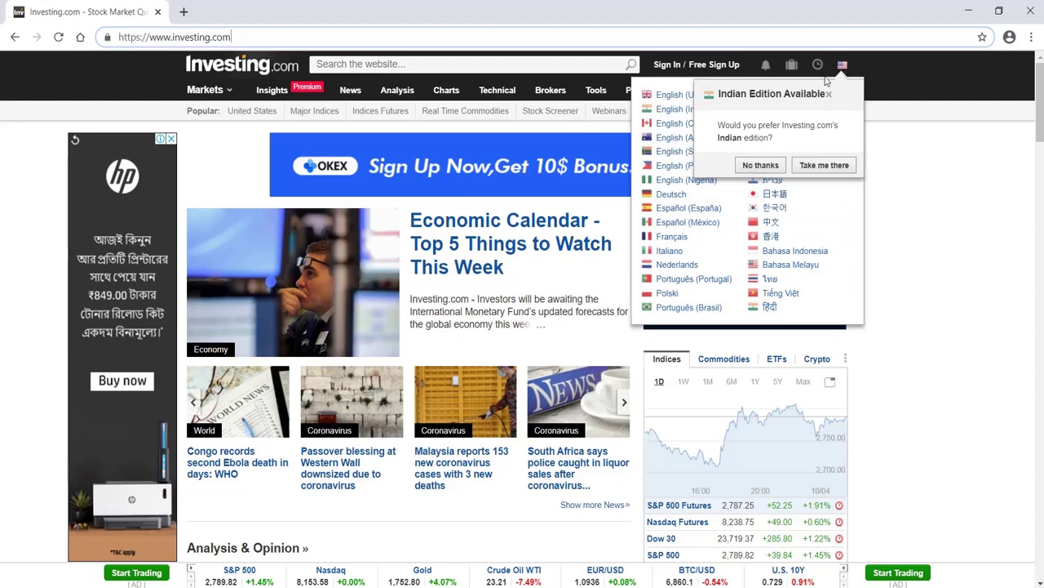
{"action": "left_click", "coordinate": [828, 166]}
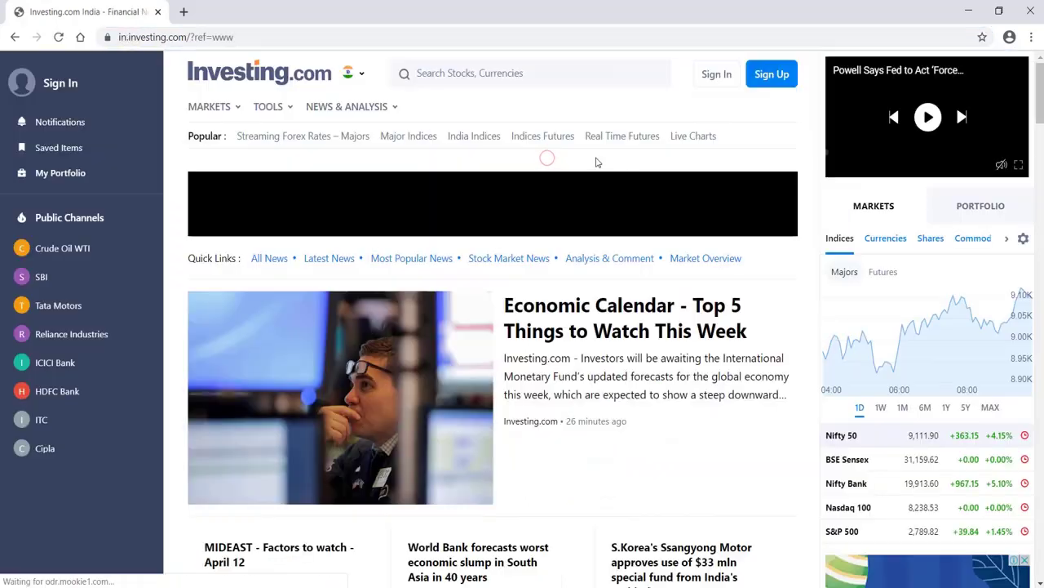
- Open the Live Charts page and bring the USD/INR chart into view
{"action": "left_click", "coordinate": [696, 142]}
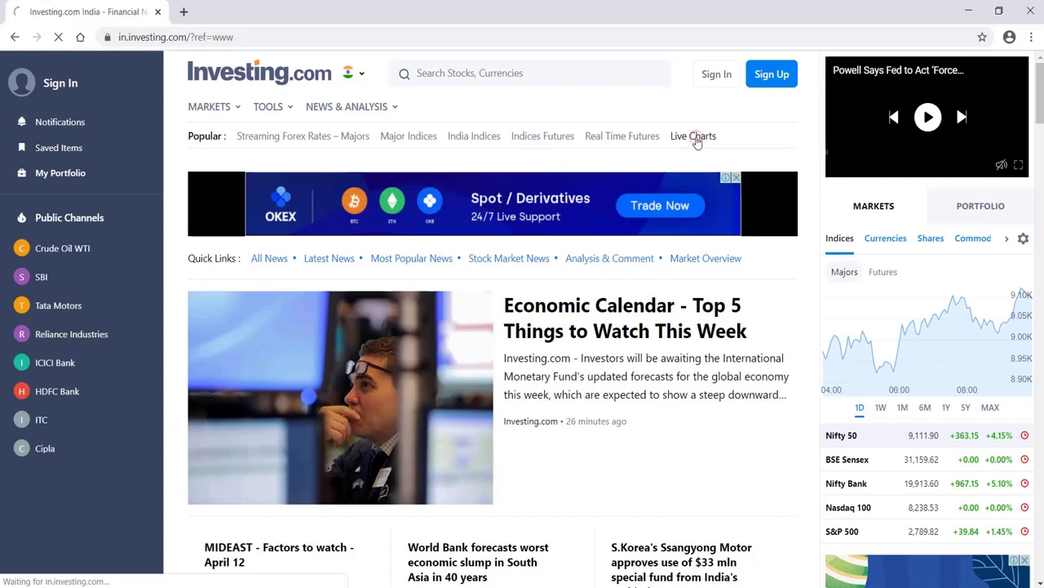
{"action": "scroll", "coordinate": [478, 311], "scroll_direction": "down", "scroll_amount": 3}
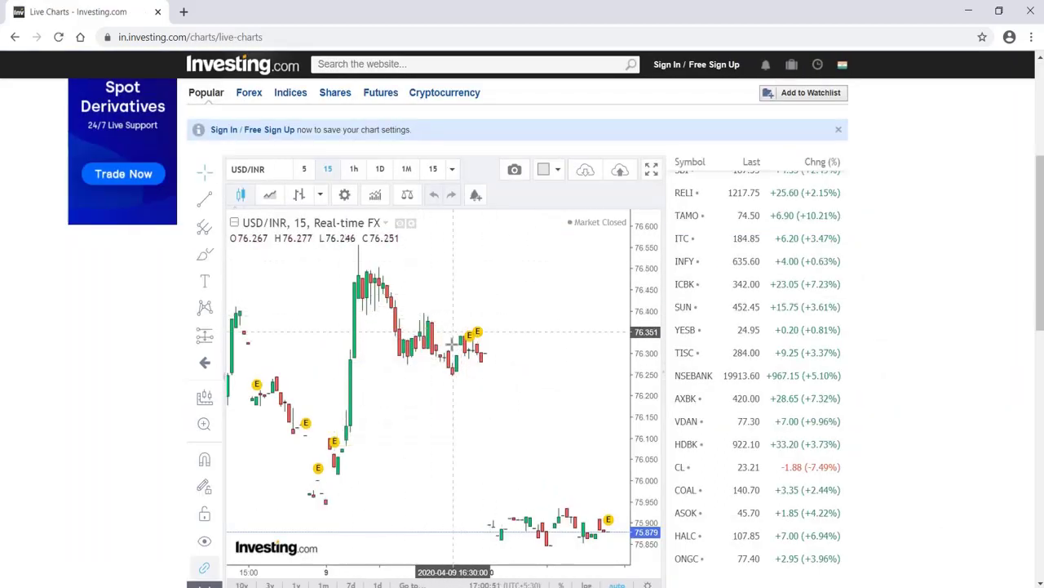
{"action": "scroll", "coordinate": [531, 403], "scroll_direction": "down", "scroll_amount": 2}
{"action": "scroll", "coordinate": [511, 405], "scroll_direction": "down", "scroll_amount": 2}
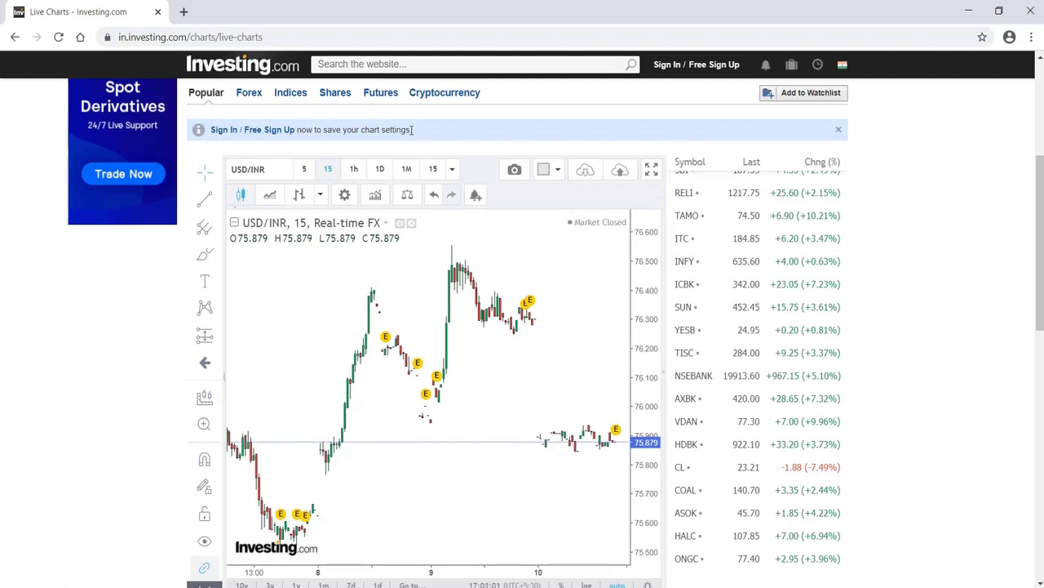
{"action": "scroll", "coordinate": [541, 275], "scroll_direction": "up", "scroll_amount": 2}
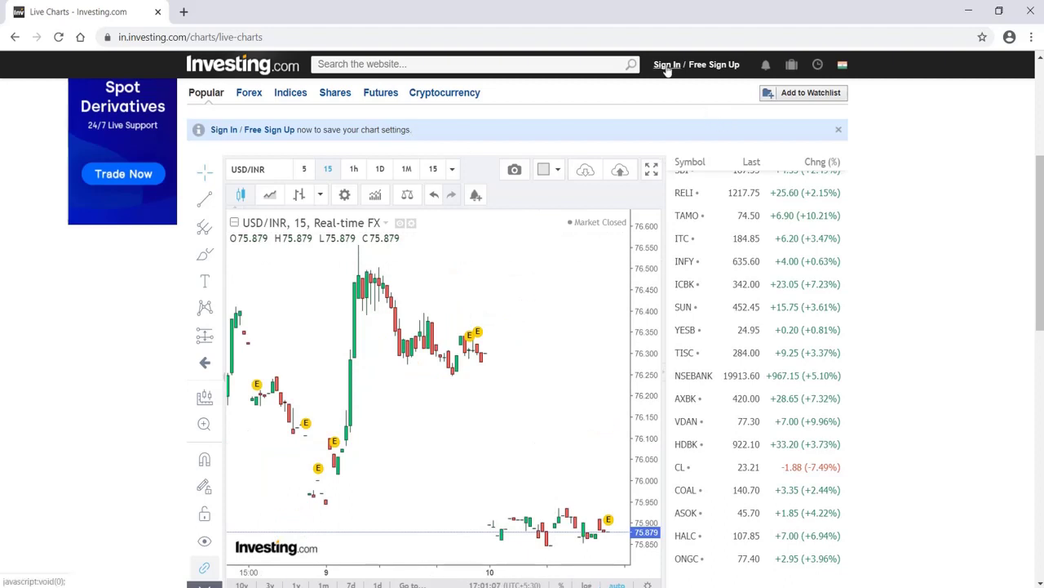
- Draw a falling trend line on the full-screen USD/INR chart from about 76.541 to 76.205, exit full screen and delete the line
{"action": "left_click", "coordinate": [651, 169]}
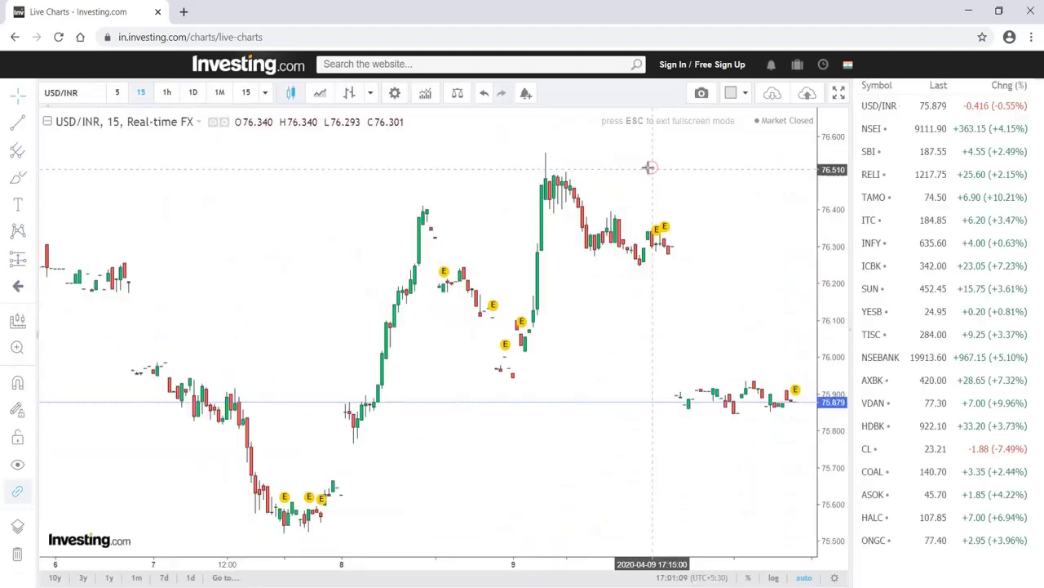
{"action": "left_click", "coordinate": [18, 122]}
{"action": "left_click", "coordinate": [545, 157]}
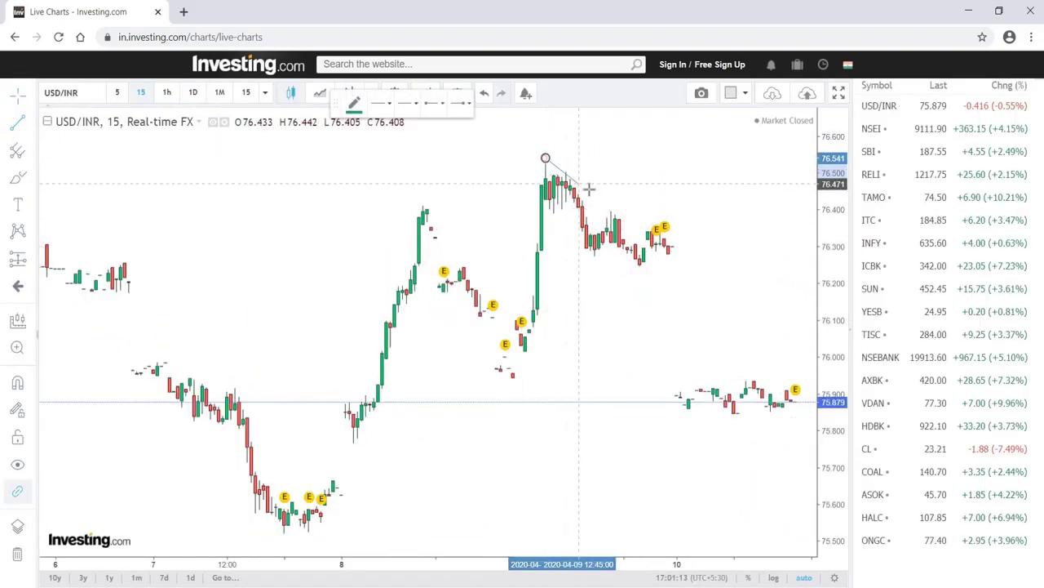
{"action": "left_click", "coordinate": [729, 281]}
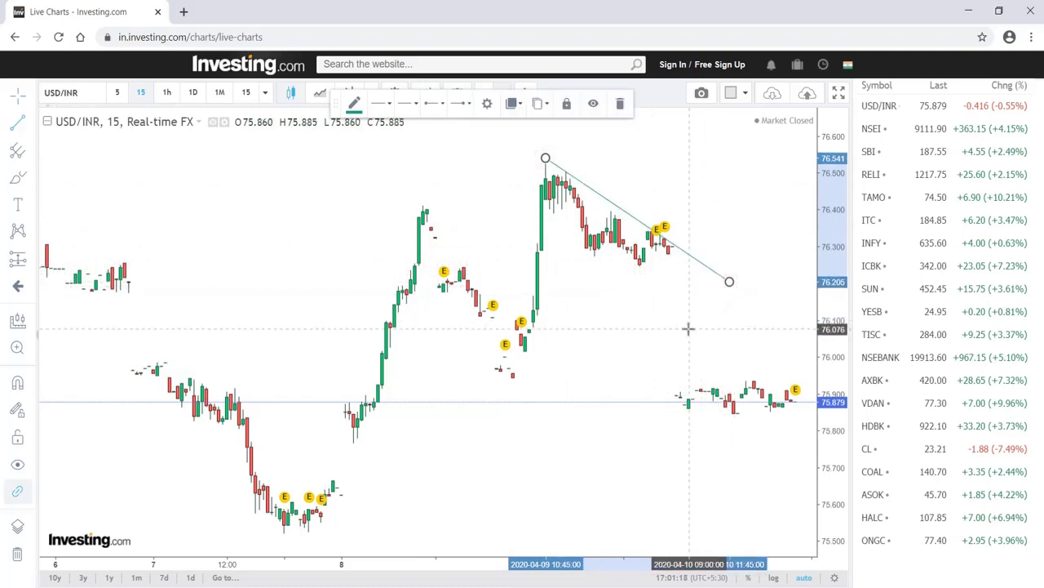
{"action": "left_click", "coordinate": [840, 93]}
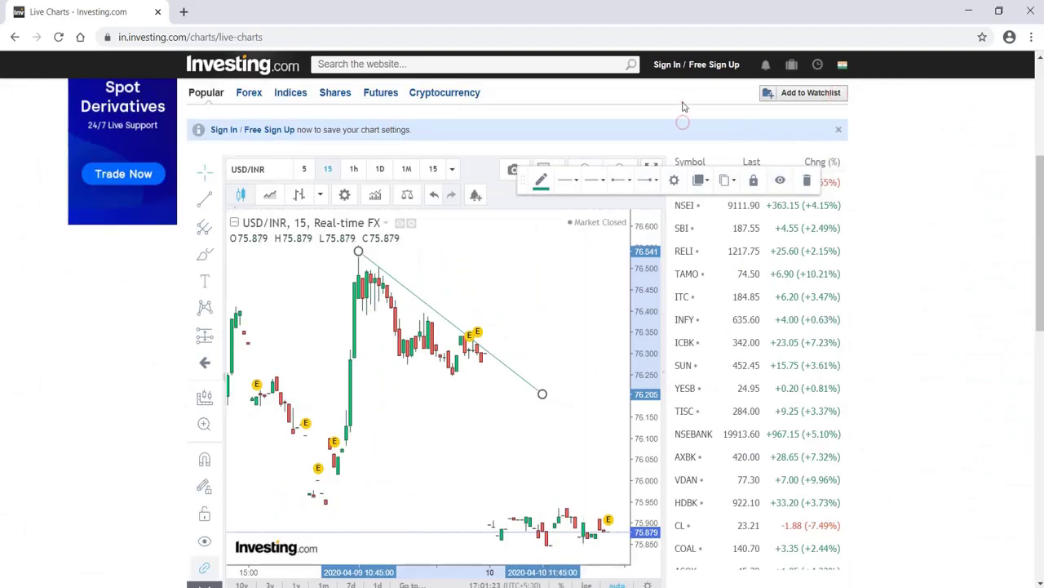
{"action": "left_click", "coordinate": [807, 180]}
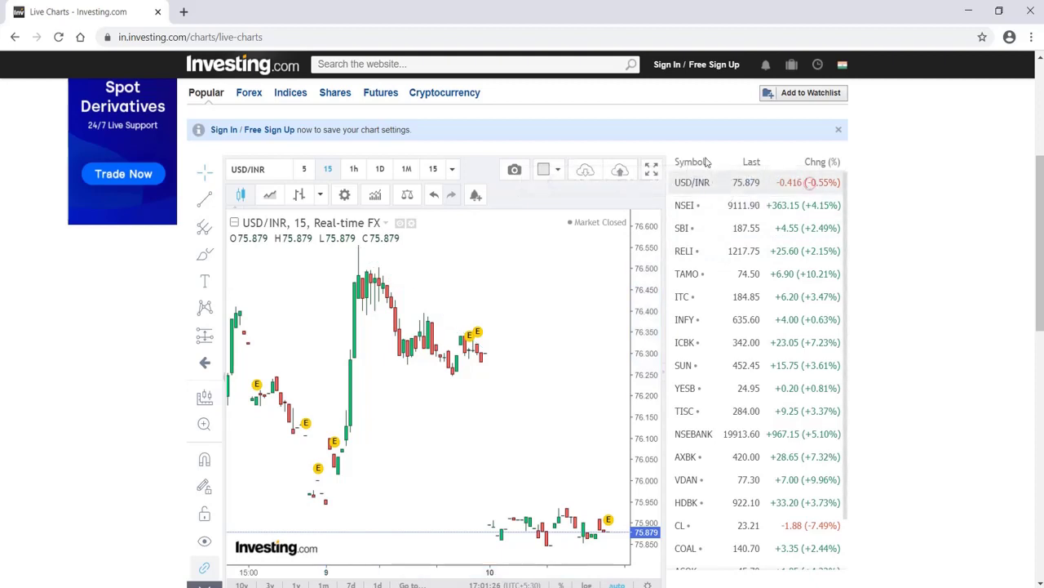
- Sign in to the site with a Google account, entering the account password
{"action": "left_click", "coordinate": [667, 67]}
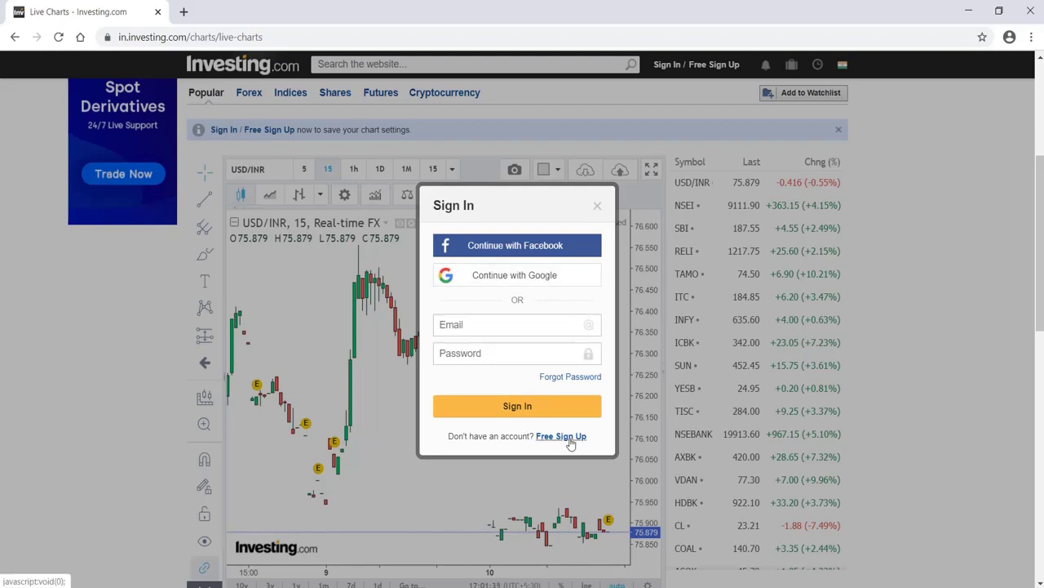
{"action": "left_click", "coordinate": [517, 276]}
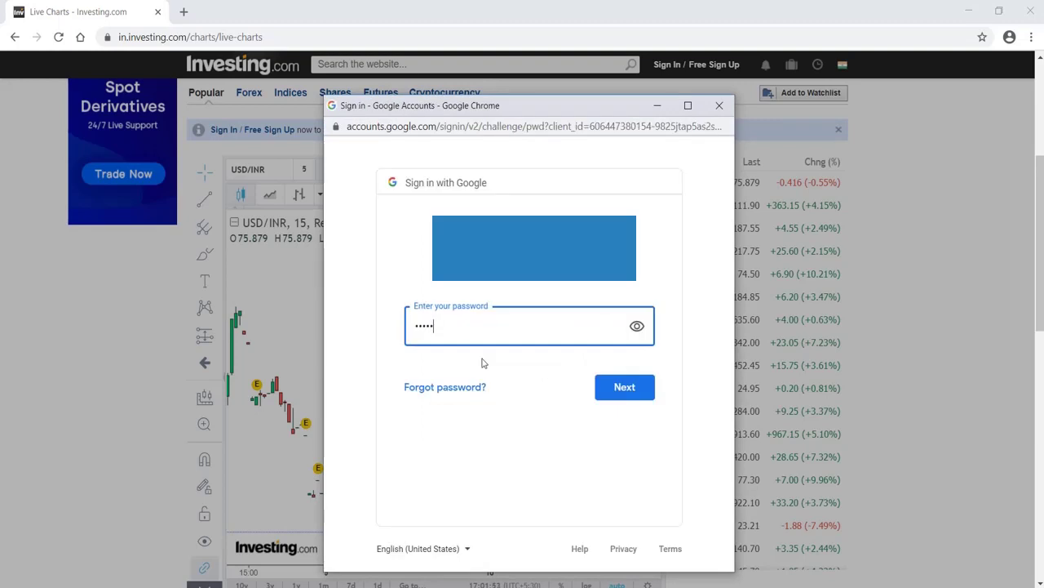
{"action": "left_click", "coordinate": [629, 389]}
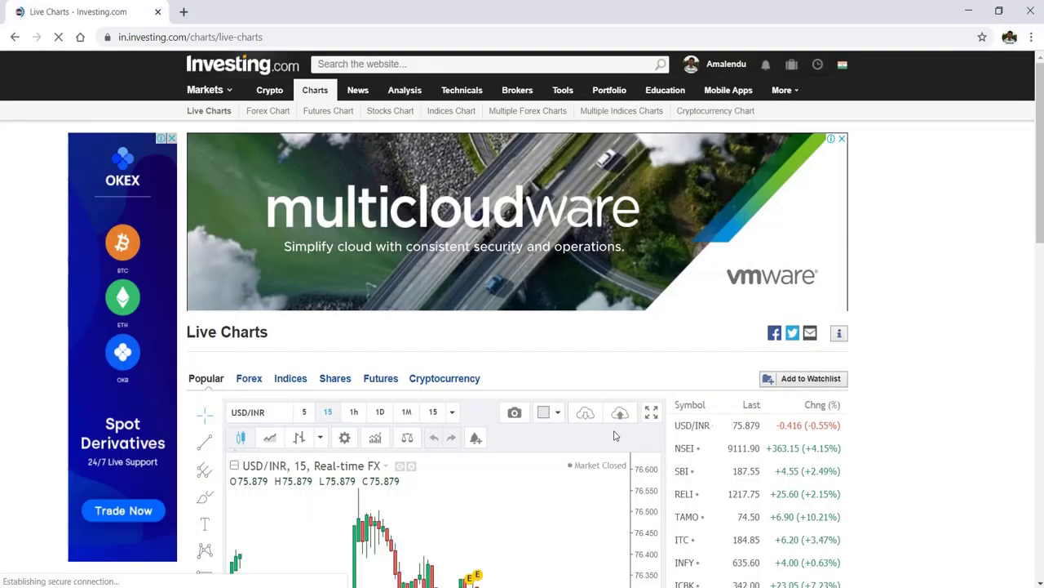
- Show the Infosys (INFY) chart in full screen with the 1D interval
{"action": "left_click", "coordinate": [651, 412]}
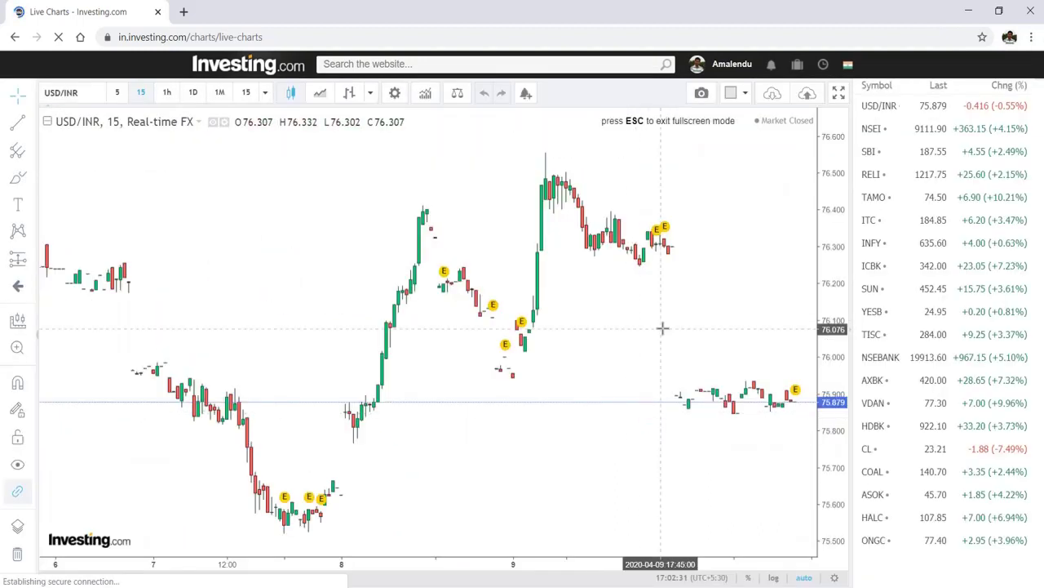
{"action": "left_click", "coordinate": [873, 244]}
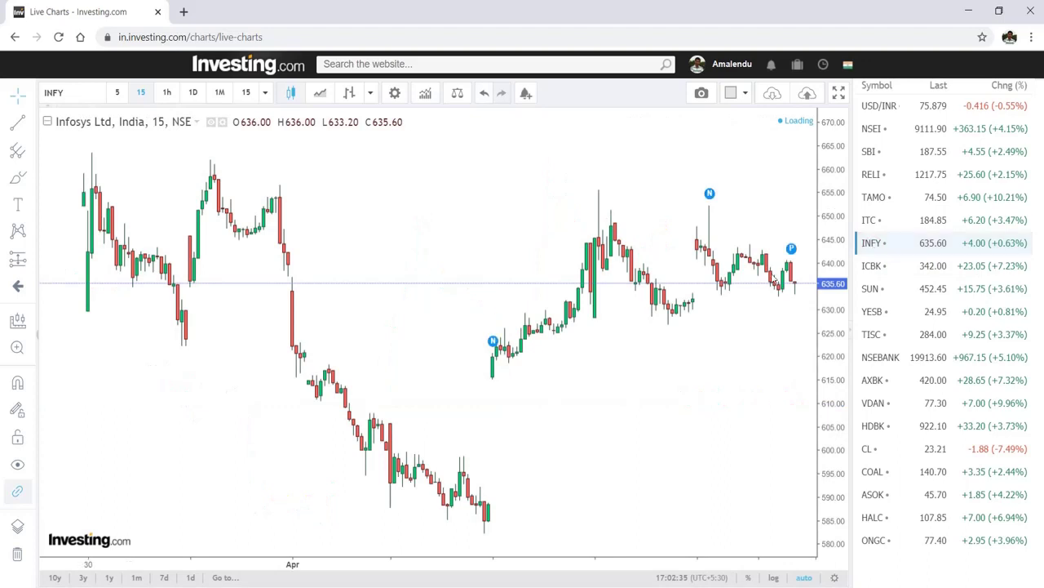
{"action": "left_click", "coordinate": [193, 93]}
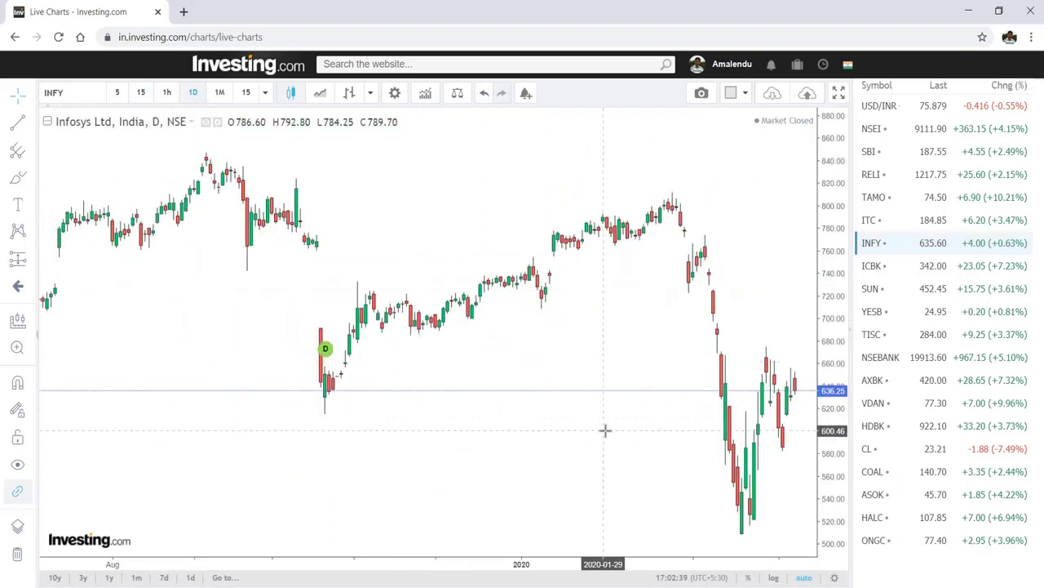
- Draw a rising trend line under the Infosys lows from about 610.62 on 2019-10-17 to about 811.25 on 2020-03-30
{"action": "scroll", "coordinate": [617, 437], "scroll_direction": "down", "scroll_amount": 1}
{"action": "scroll", "coordinate": [611, 445], "scroll_direction": "up", "scroll_amount": 1}
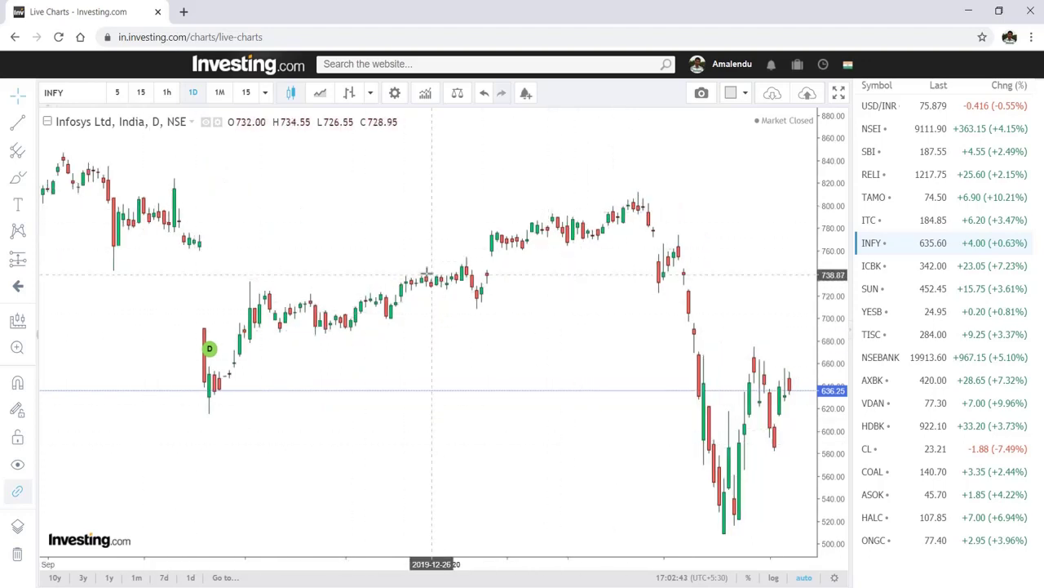
{"action": "scroll", "coordinate": [429, 273], "scroll_direction": "up", "scroll_amount": 1}
{"action": "scroll", "coordinate": [612, 327], "scroll_direction": "down", "scroll_amount": 1}
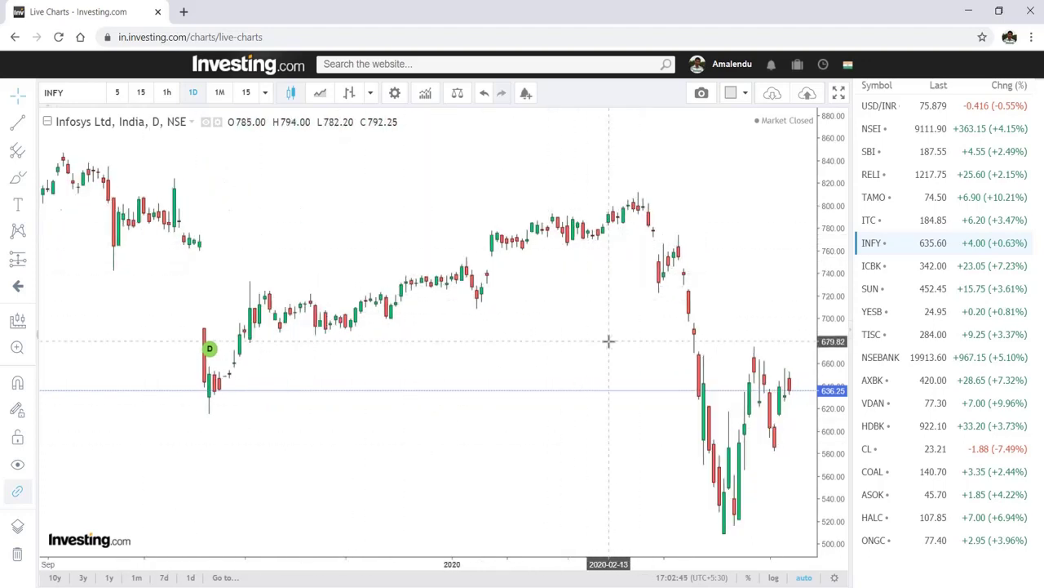
{"action": "left_click", "coordinate": [19, 124]}
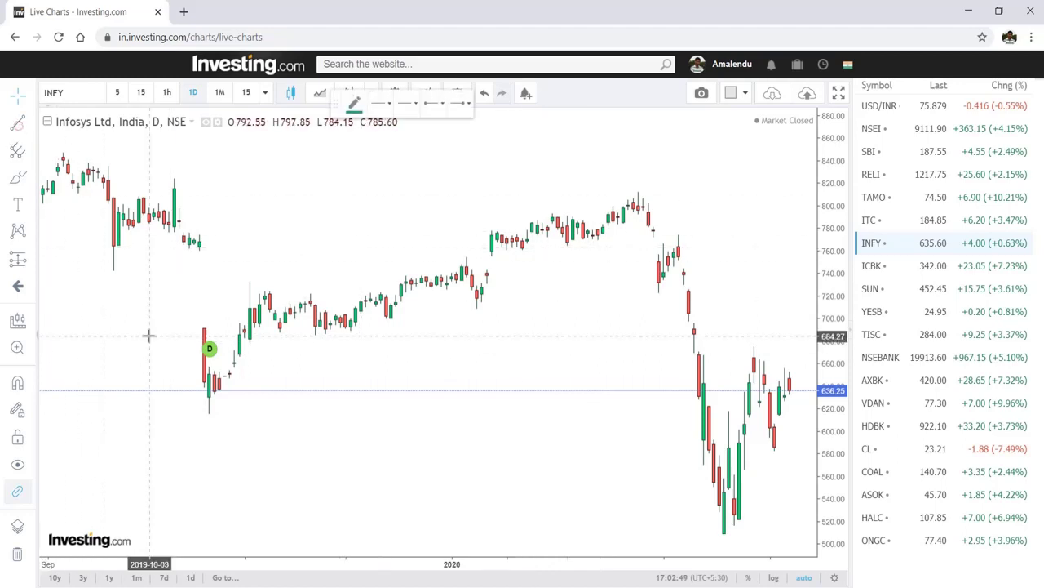
{"action": "left_click", "coordinate": [193, 419]}
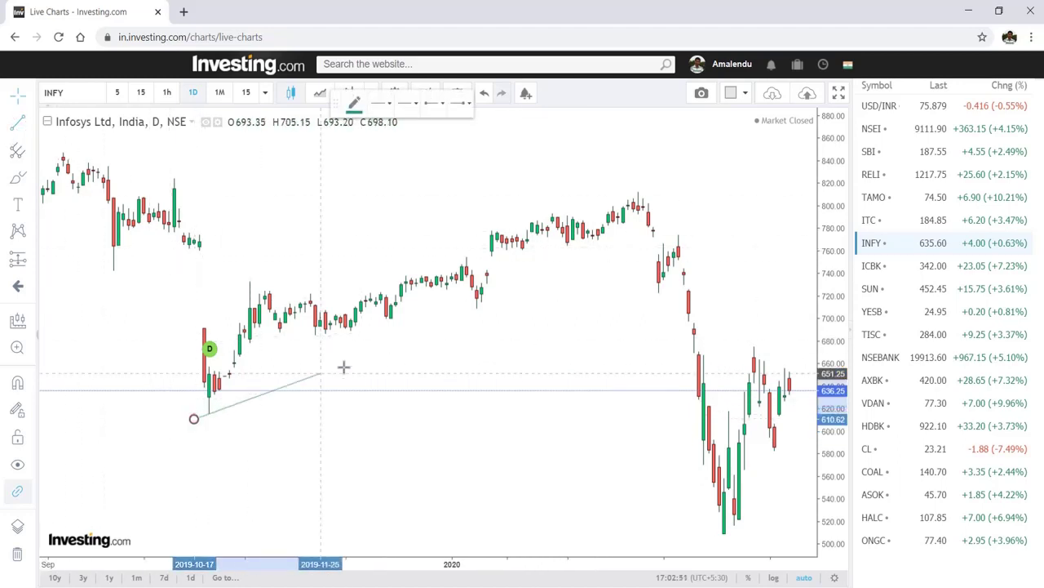
{"action": "left_click", "coordinate": [759, 193]}
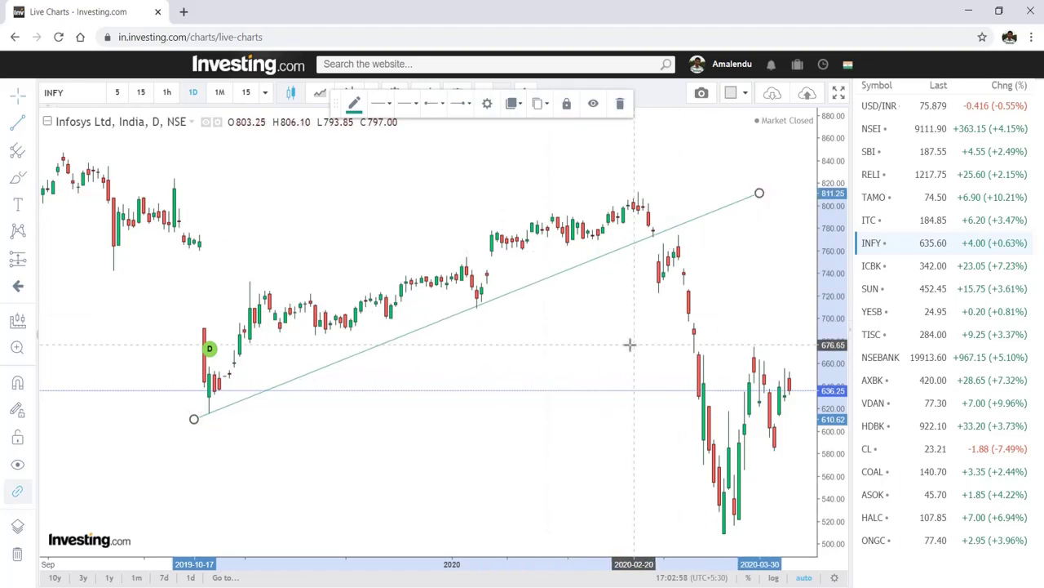
{"action": "left_click", "coordinate": [589, 333]}
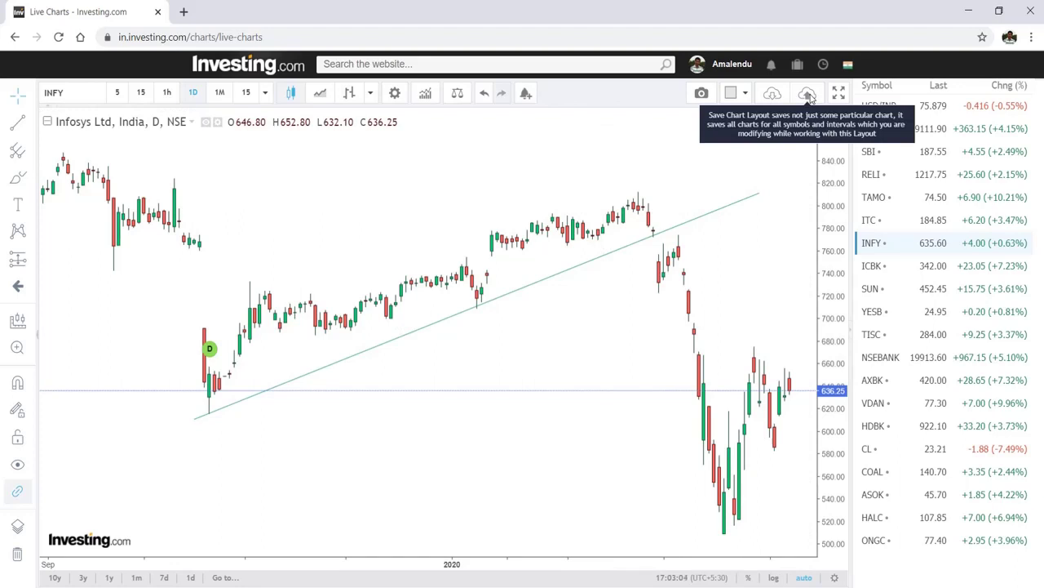
- Save the current charts as a new chart layout named Infosys
{"action": "left_click", "coordinate": [808, 95]}
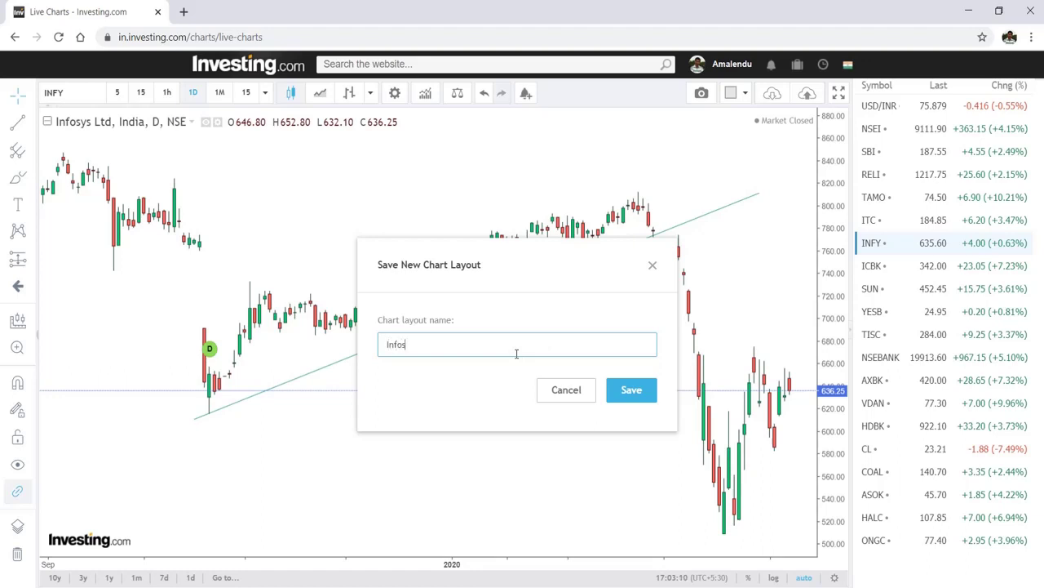
{"action": "left_click", "coordinate": [630, 389]}
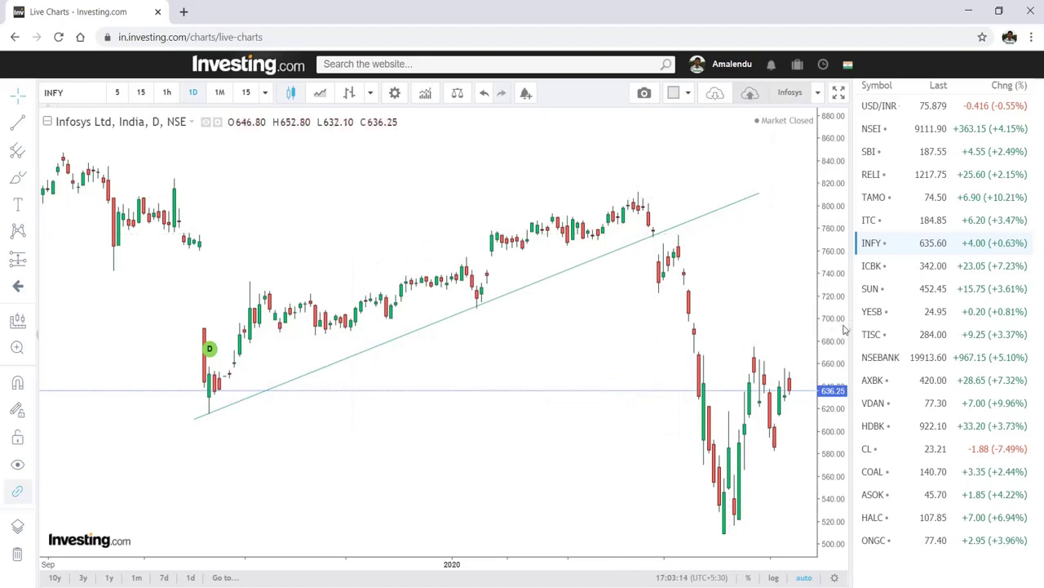
- On the HDFC Bank (HDBK) chart, draw a rising trend line from about 1178.40 to about 1277.48 and save the chart layout
{"action": "left_click", "coordinate": [879, 430]}
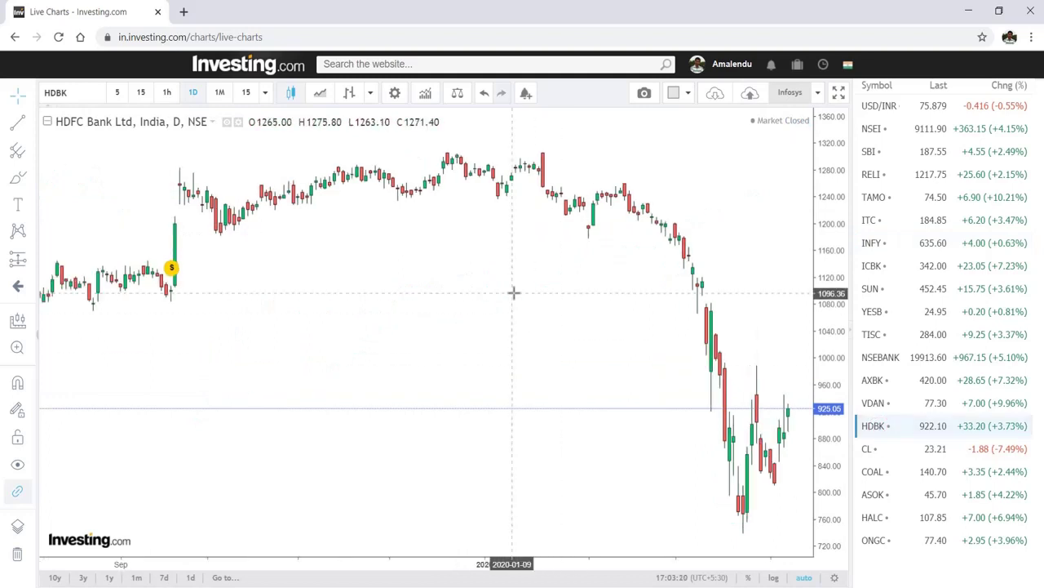
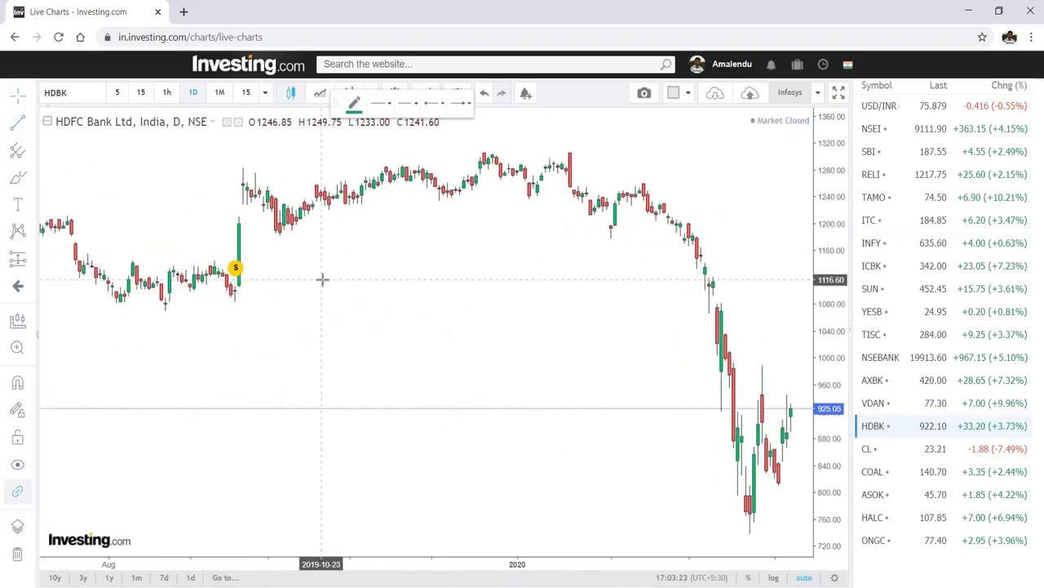
{"action": "left_click", "coordinate": [272, 238]}
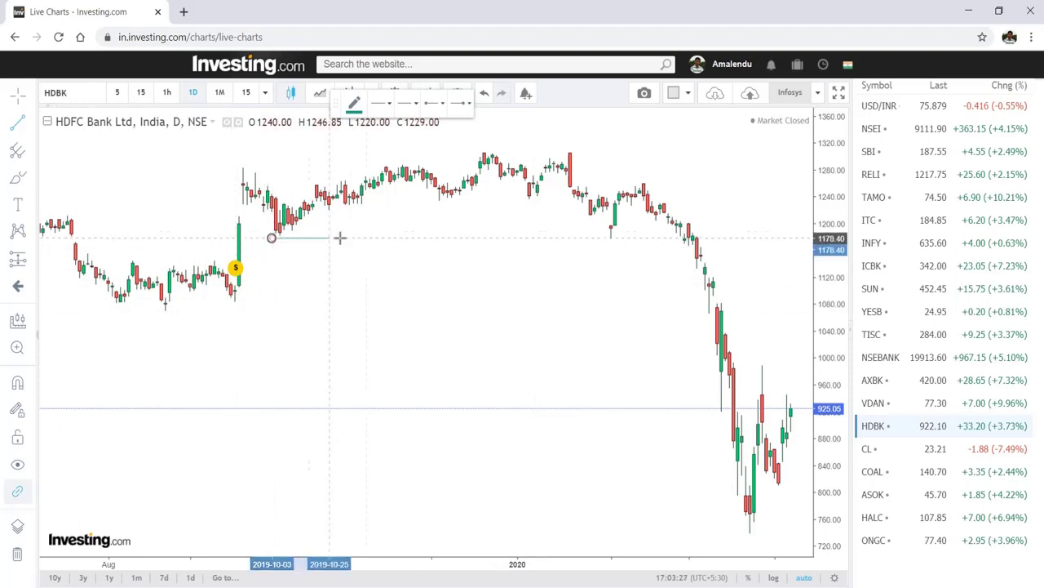
{"action": "left_click", "coordinate": [710, 170]}
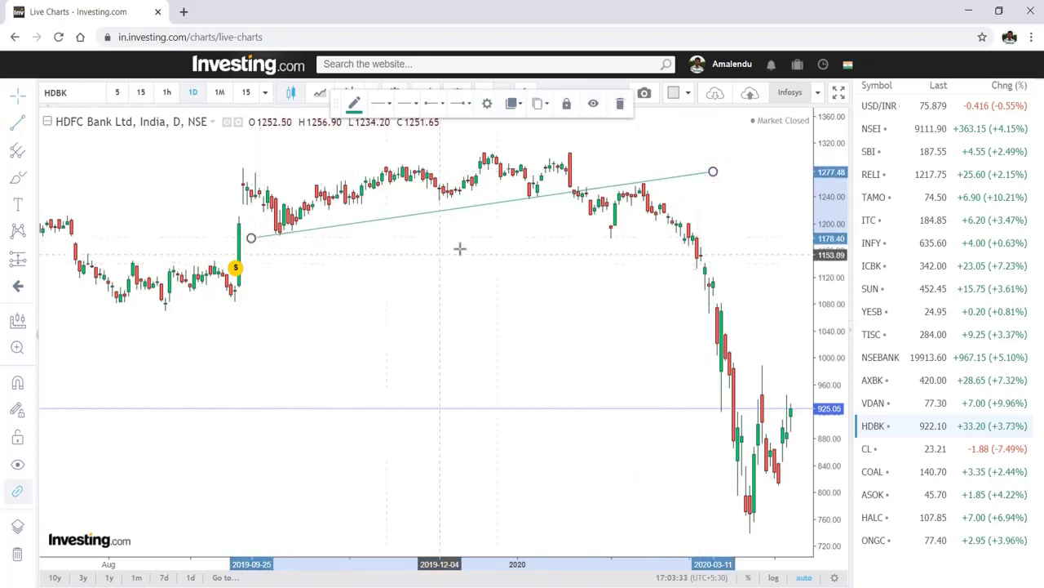
{"action": "left_click", "coordinate": [759, 135]}
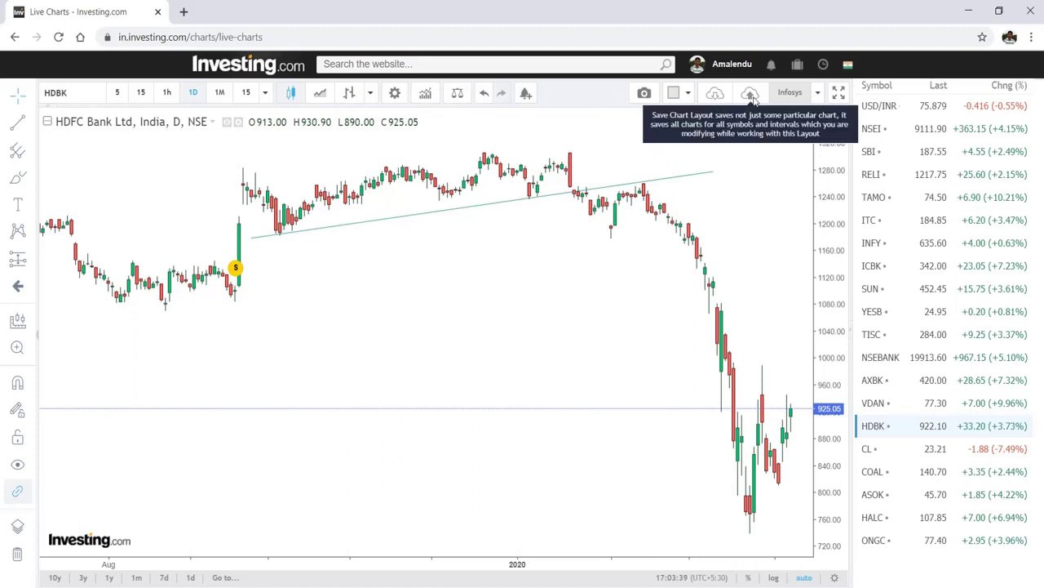
{"action": "left_click", "coordinate": [752, 97]}
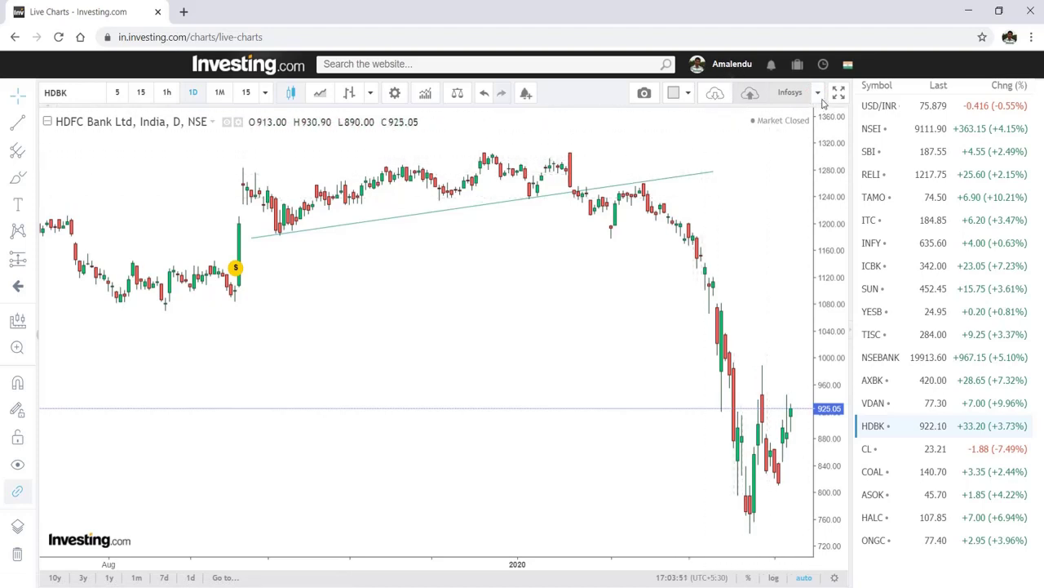
- Return to the Infosys (INFY) chart to check its saved trend line, and exit full screen
{"action": "left_click", "coordinate": [879, 246]}
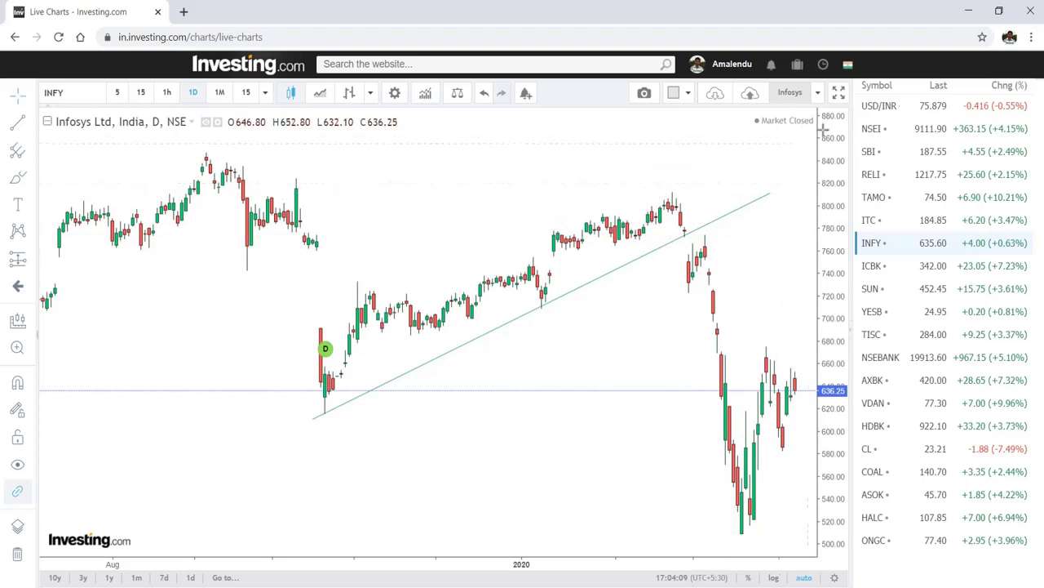
{"action": "left_click", "coordinate": [818, 92]}
{"action": "left_click", "coordinate": [839, 93]}
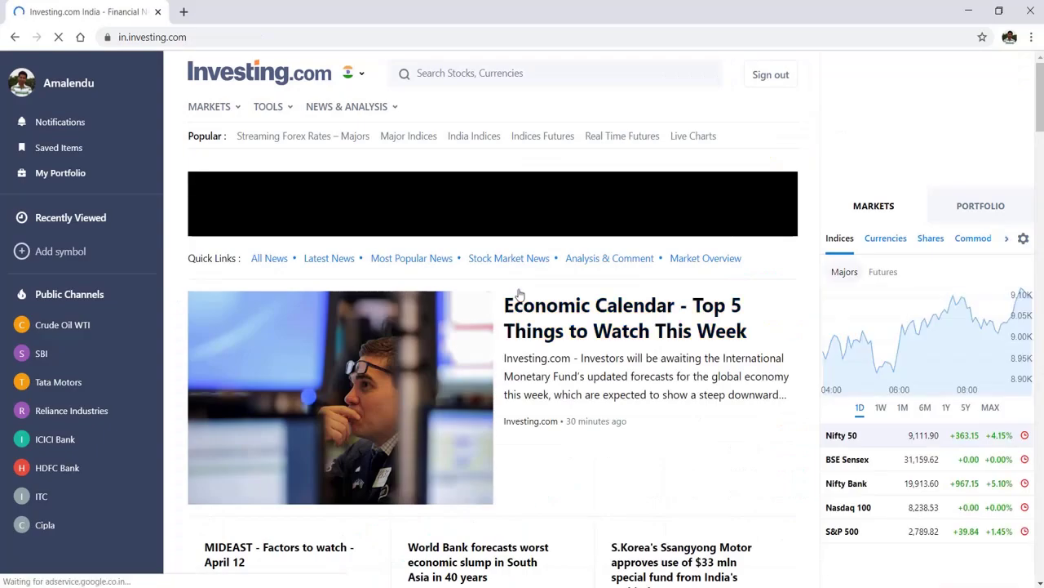
- Open the My Portfolio page and close the Investing.com home page
{"action": "left_click", "coordinate": [60, 178]}
{"action": "left_click", "coordinate": [99, 18]}
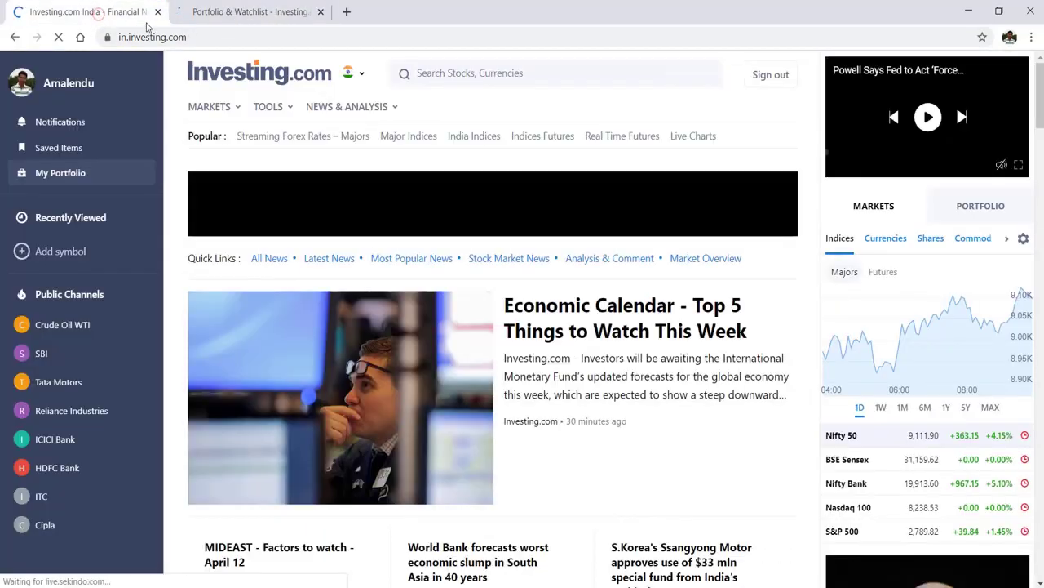
{"action": "left_click", "coordinate": [157, 11]}
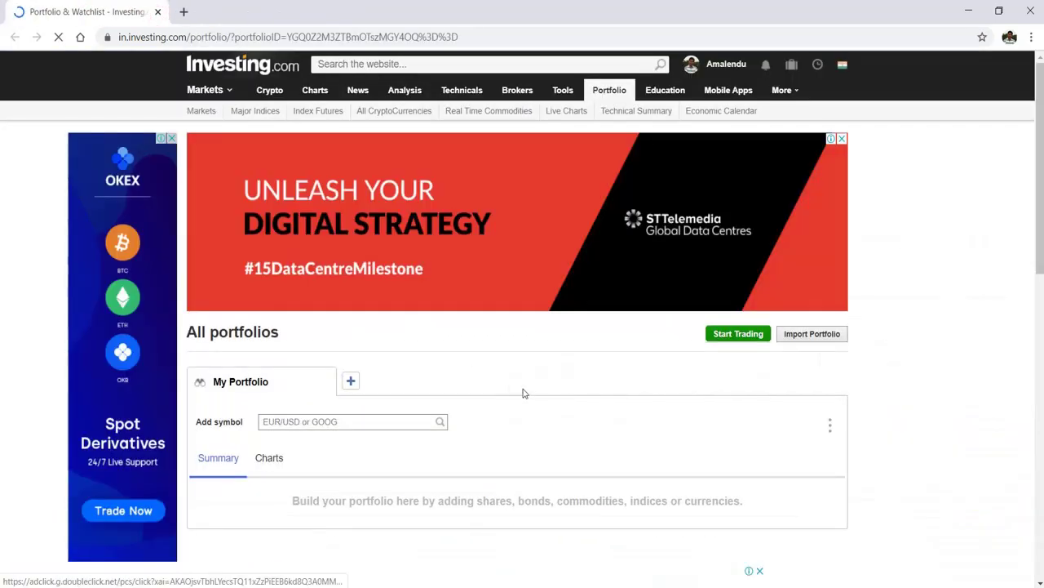
- Add Infosys Ltd (INFY, NSE equity) to the My Portfolio watchlist
{"action": "scroll", "coordinate": [519, 410], "scroll_direction": "down", "scroll_amount": 1}
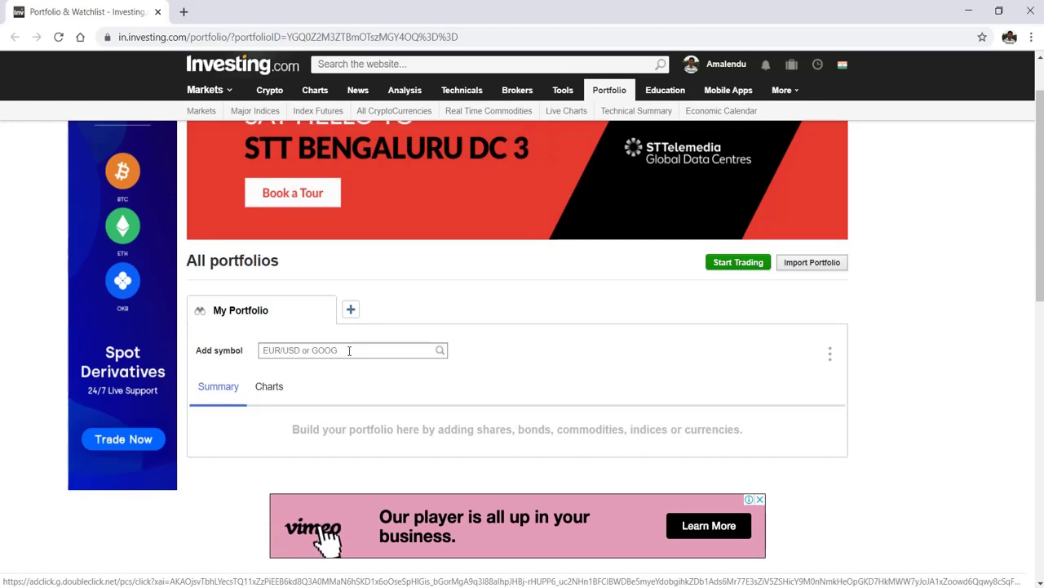
{"action": "left_click", "coordinate": [349, 350]}
{"action": "type", "text": "INFY"}
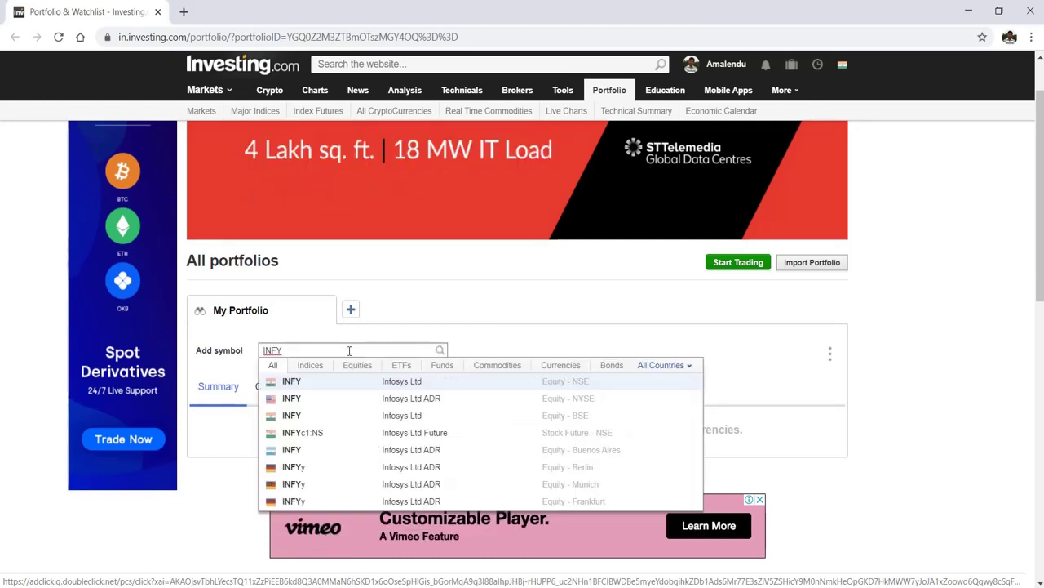
{"action": "left_click", "coordinate": [321, 383]}
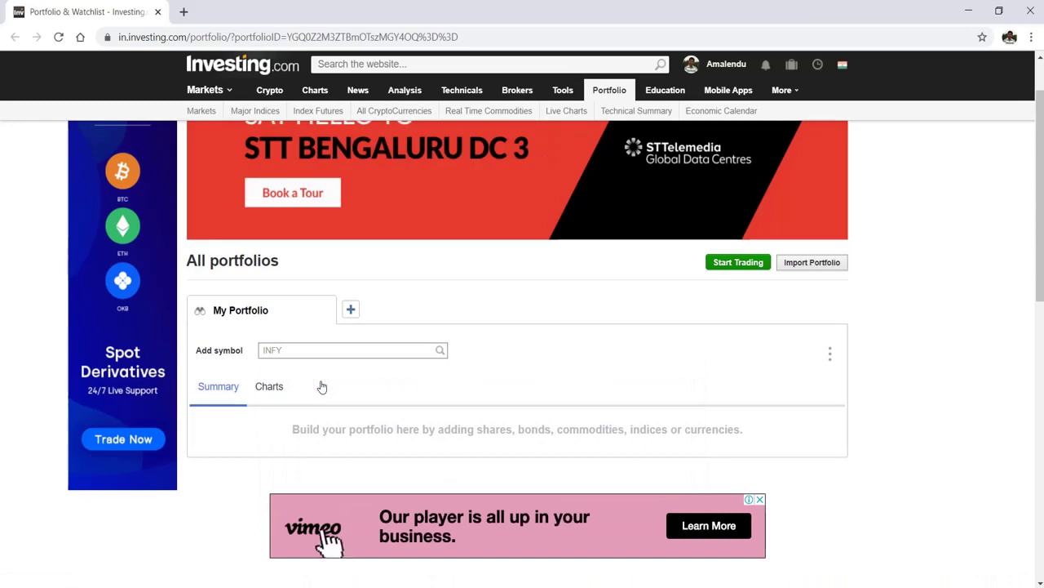
- Add Tata Consultancy (TCS) and HDFC Bank Ltd (HDBK, NSE equity) to the My Portfolio watchlist
{"action": "scroll", "coordinate": [489, 396], "scroll_direction": "down", "scroll_amount": 1}
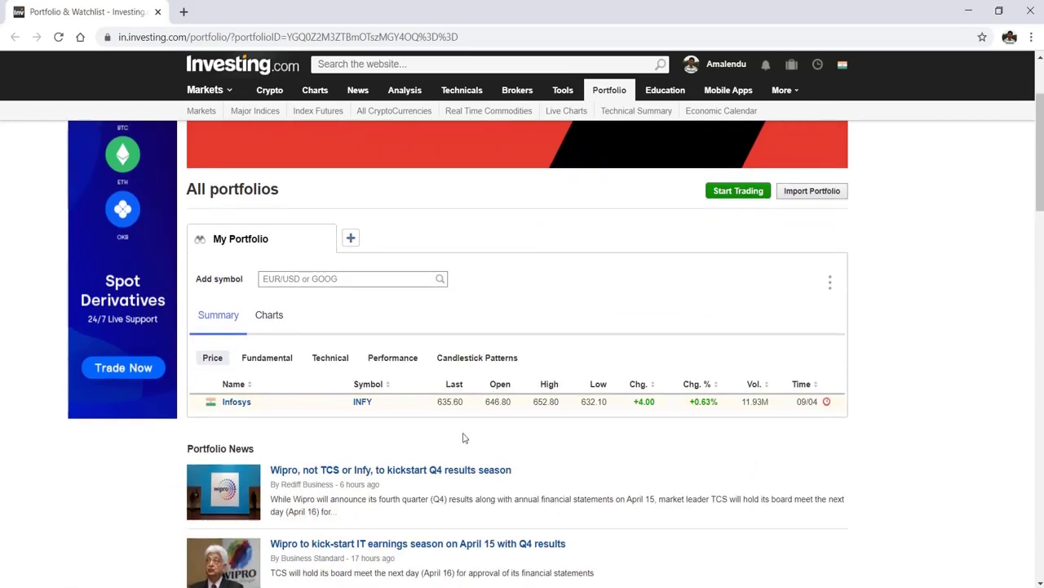
{"action": "left_click", "coordinate": [353, 278]}
{"action": "type", "text": "TCS"}
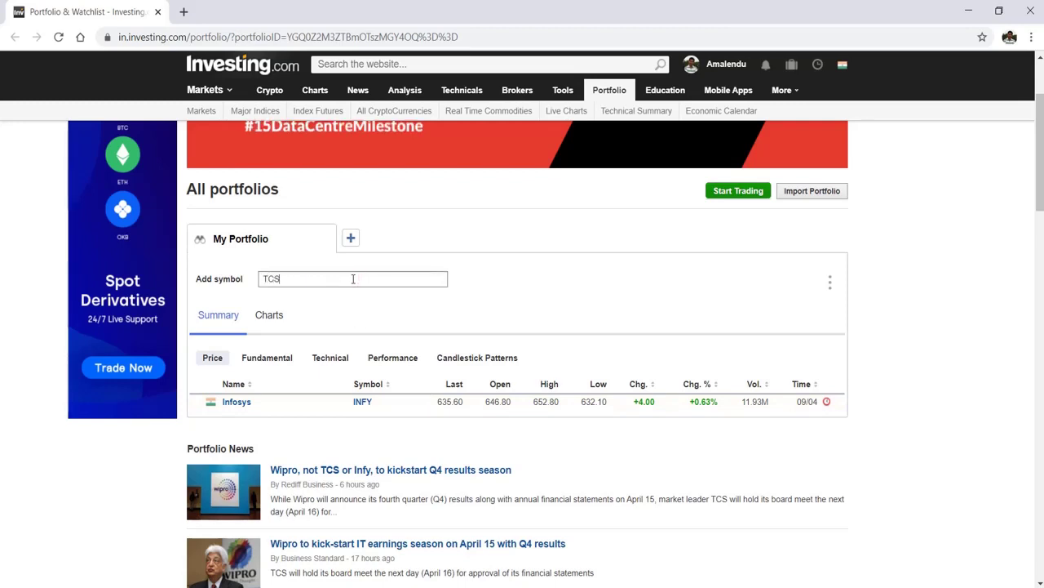
{"action": "left_click", "coordinate": [335, 327]}
{"action": "type", "text": "HDFC"}
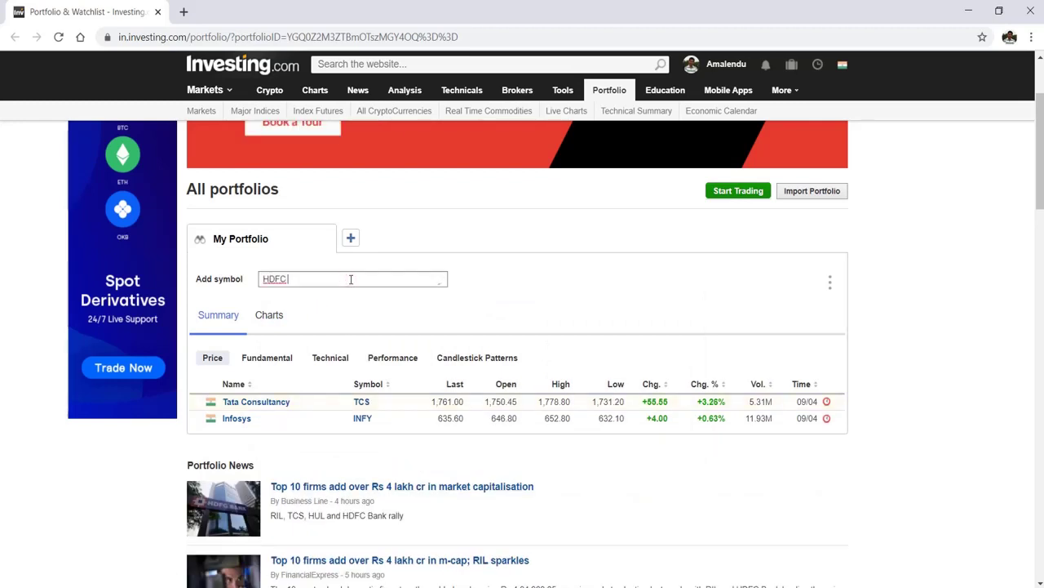
{"action": "type", "text": " B"}
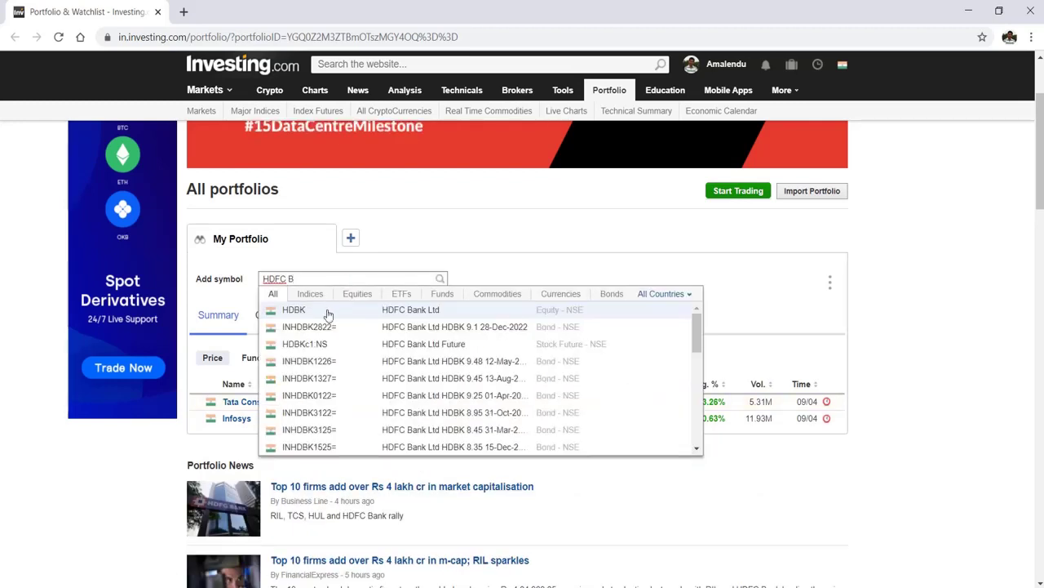
{"action": "left_click", "coordinate": [329, 311]}
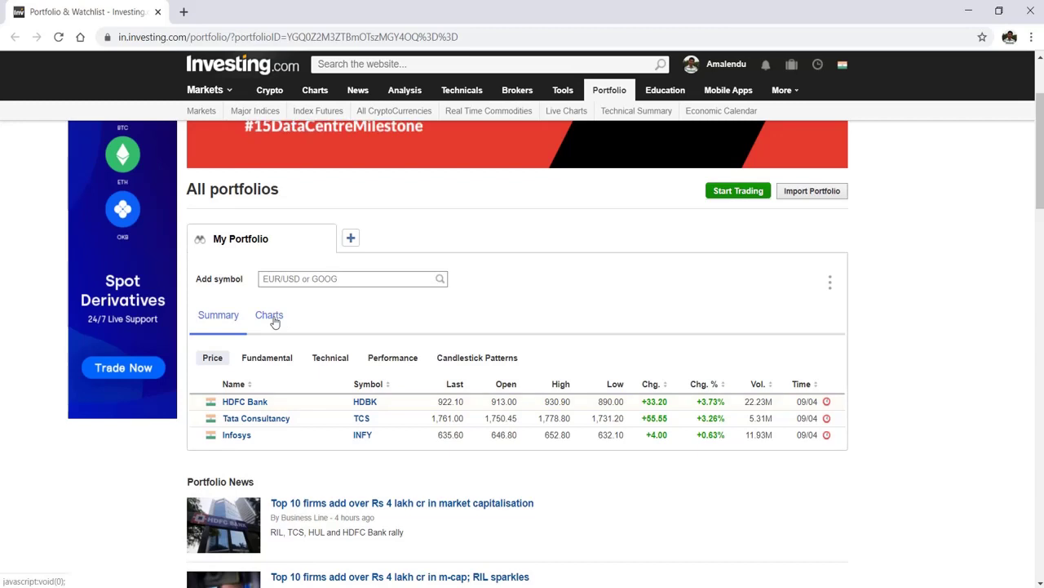
- Create a new watchlist-type portfolio named Bullish Trend
{"action": "left_click", "coordinate": [351, 240]}
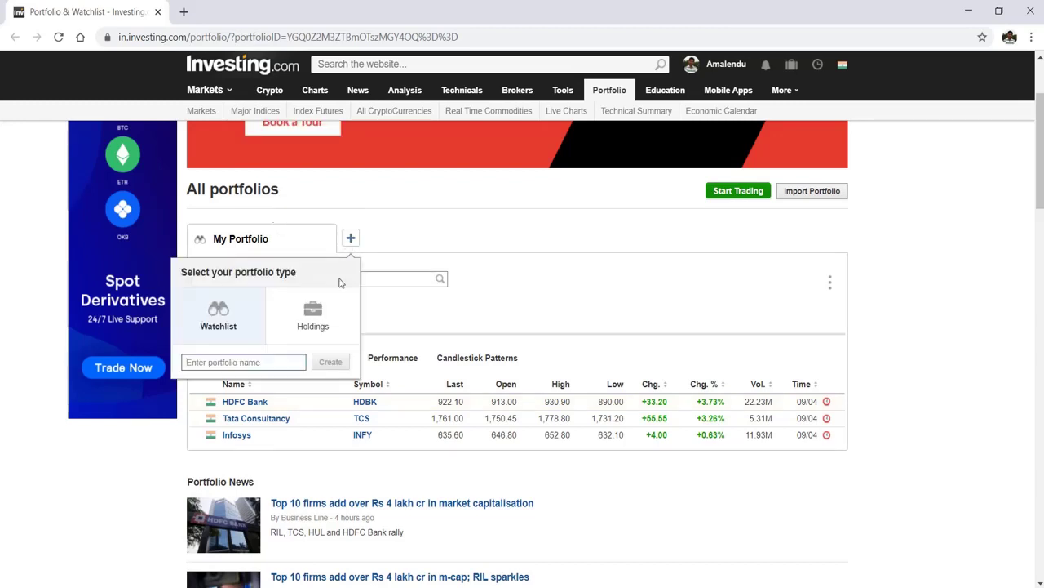
{"action": "left_click", "coordinate": [217, 315]}
{"action": "left_click", "coordinate": [239, 361]}
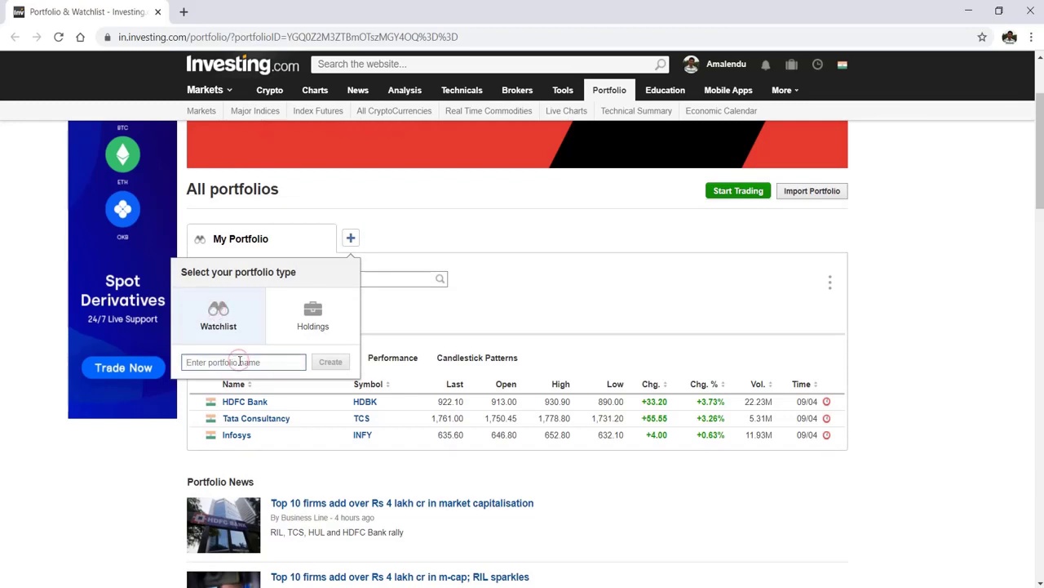
{"action": "type", "text": "Bullish"}
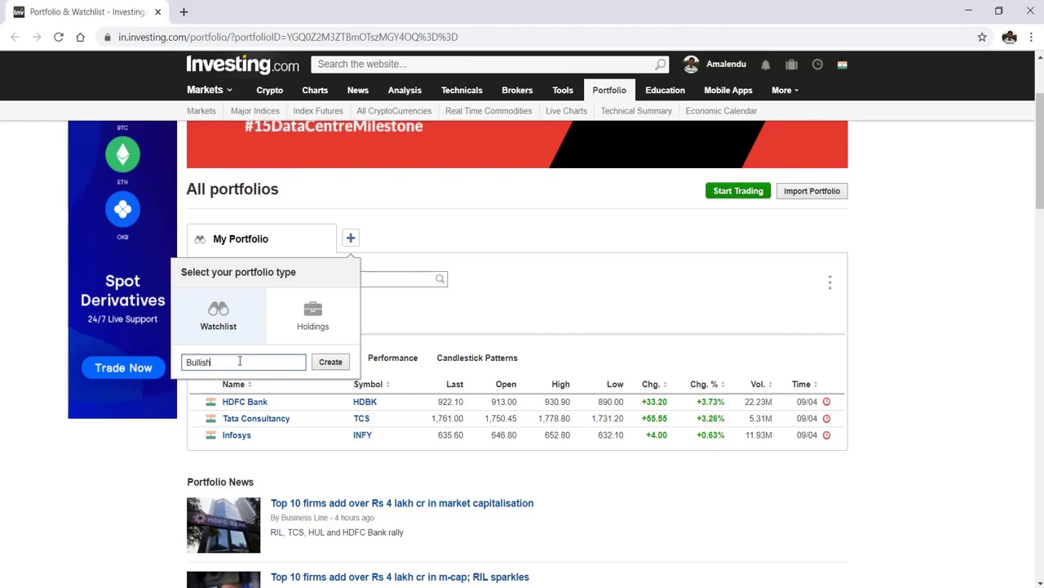
{"action": "type", "text": " Trend"}
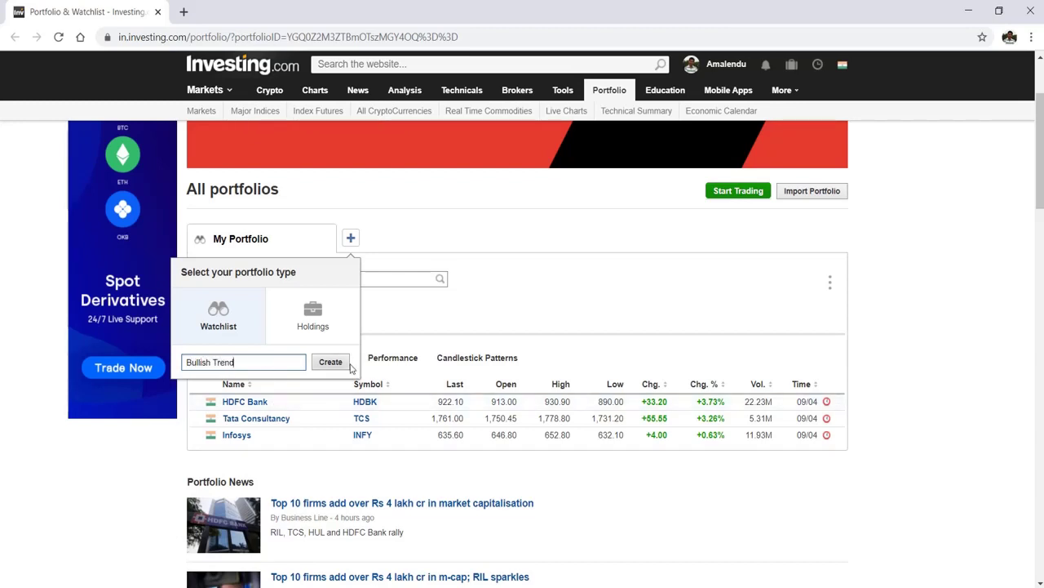
{"action": "left_click", "coordinate": [330, 361]}
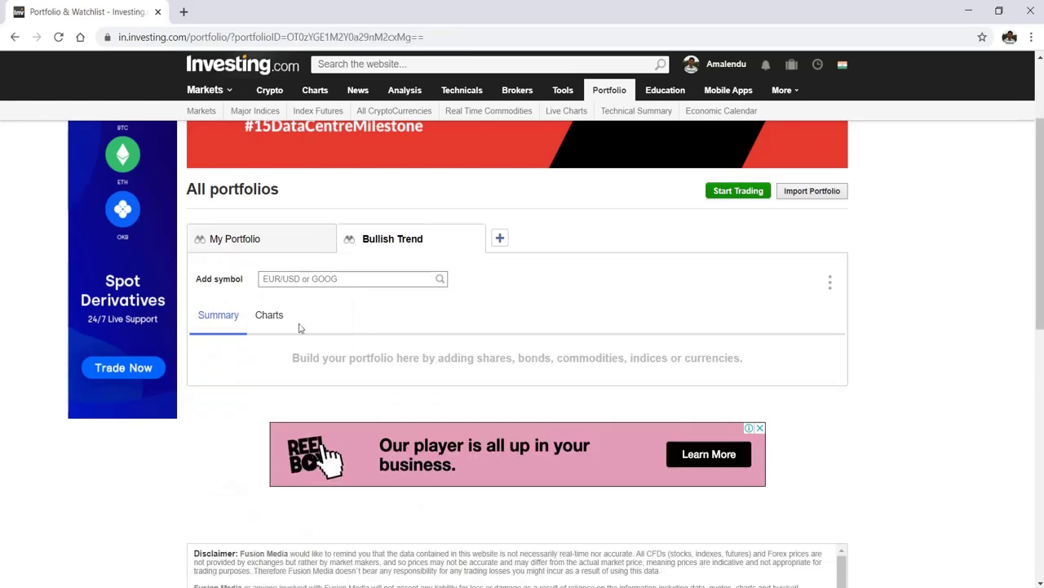
- Add Hindustan Unilever (HLL) and Reliance Industries Ltd (RELI, NSE equity) to the Bullish Trend watchlist
{"action": "left_click", "coordinate": [317, 278]}
{"action": "type", "text": "Hindust"}
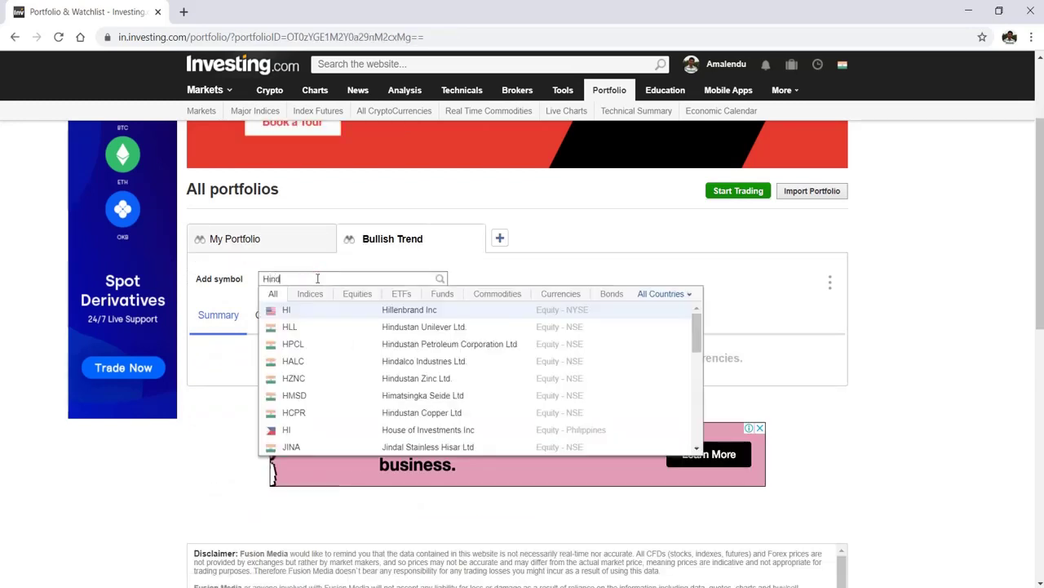
{"action": "left_click", "coordinate": [408, 310]}
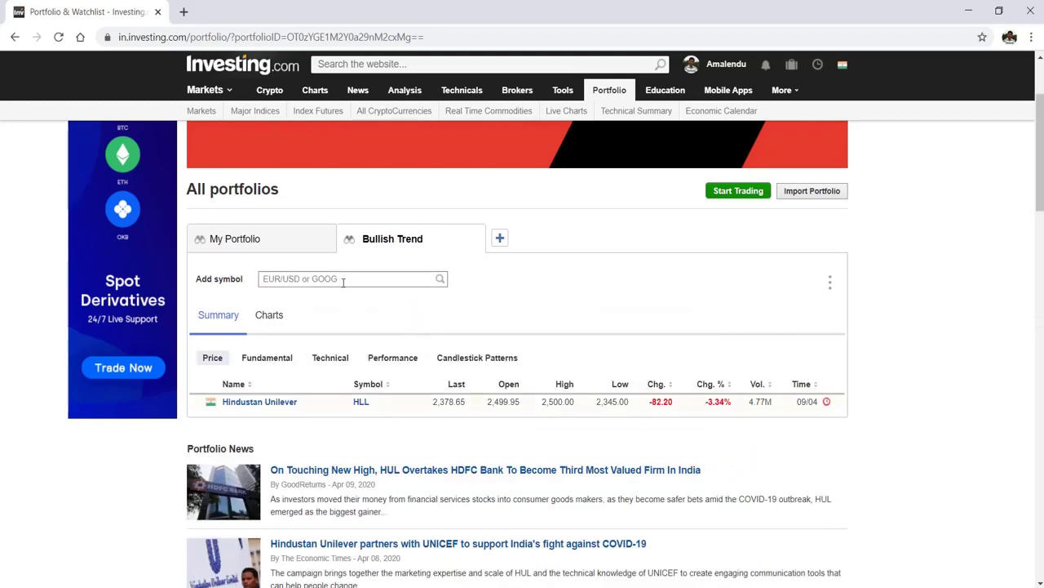
{"action": "type", "text": "Relai"}
{"action": "key", "text": "BackSpace"}
{"action": "key", "text": "BackSpace"}
{"action": "type", "text": "i"}
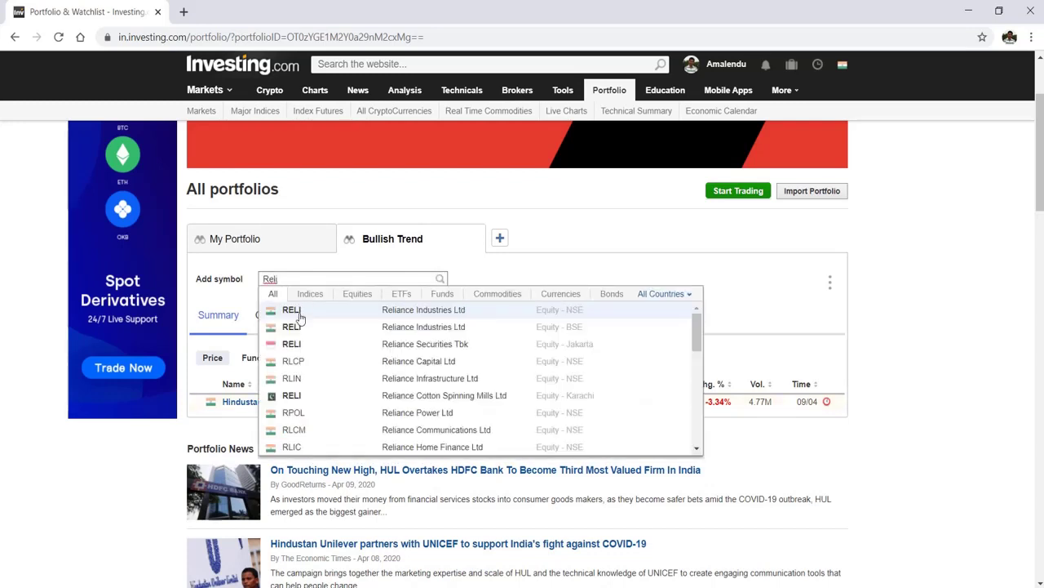
{"action": "left_click", "coordinate": [301, 315]}
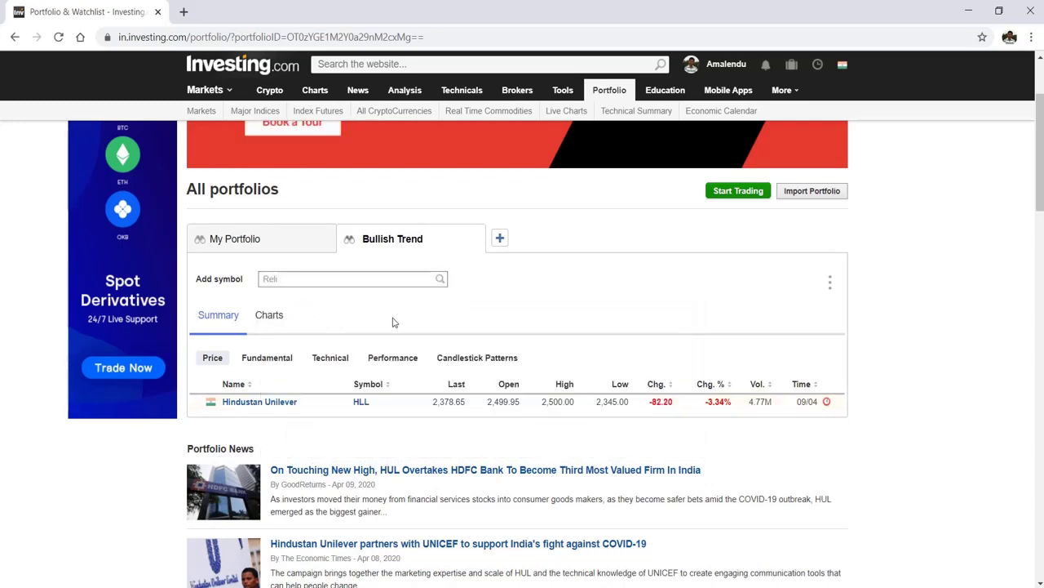
- Return to the My Portfolio watchlist and open its charts in the enlarged chart view
{"action": "left_click", "coordinate": [234, 245]}
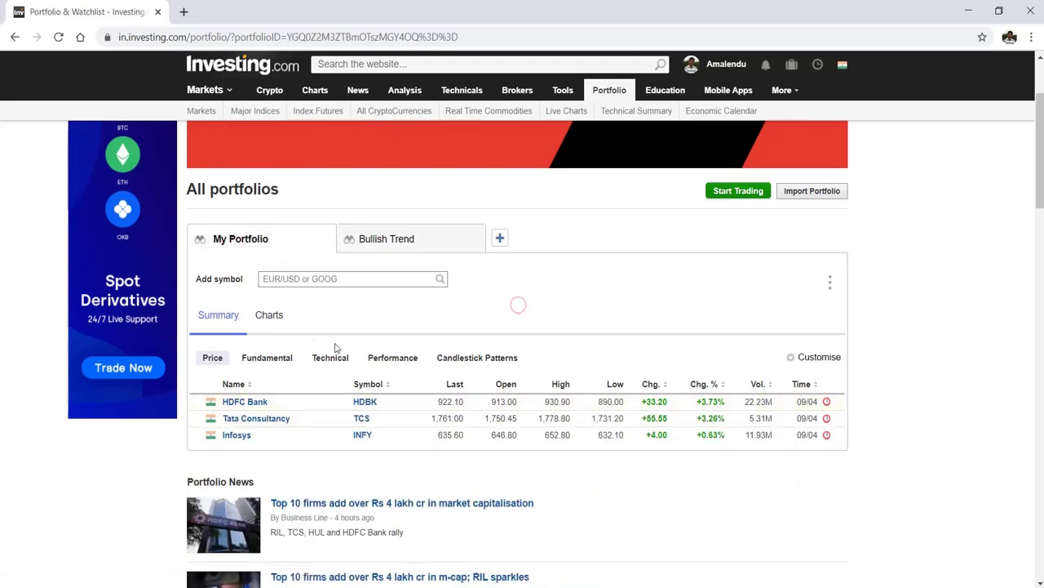
{"action": "left_click", "coordinate": [271, 318]}
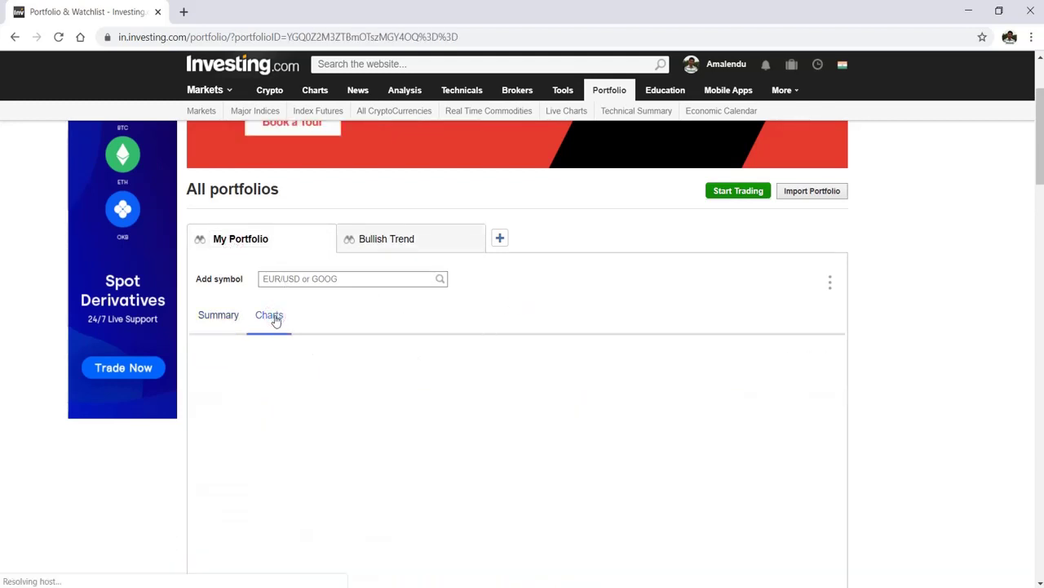
{"action": "left_click", "coordinate": [643, 295]}
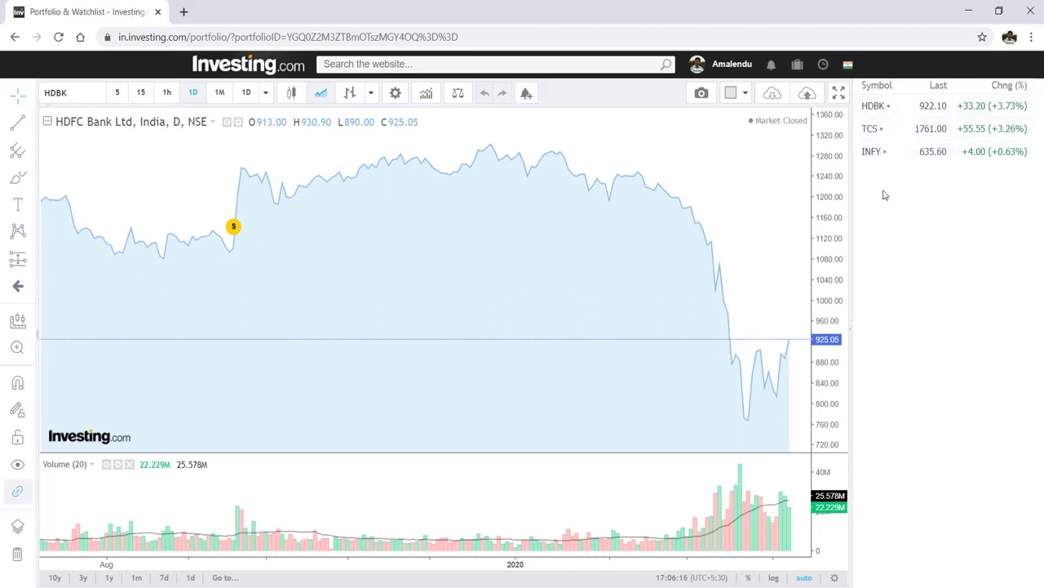
- View the TCS and INFY charts from the portfolio's symbol list, and return to the HDBK chart
{"action": "left_click", "coordinate": [878, 130]}
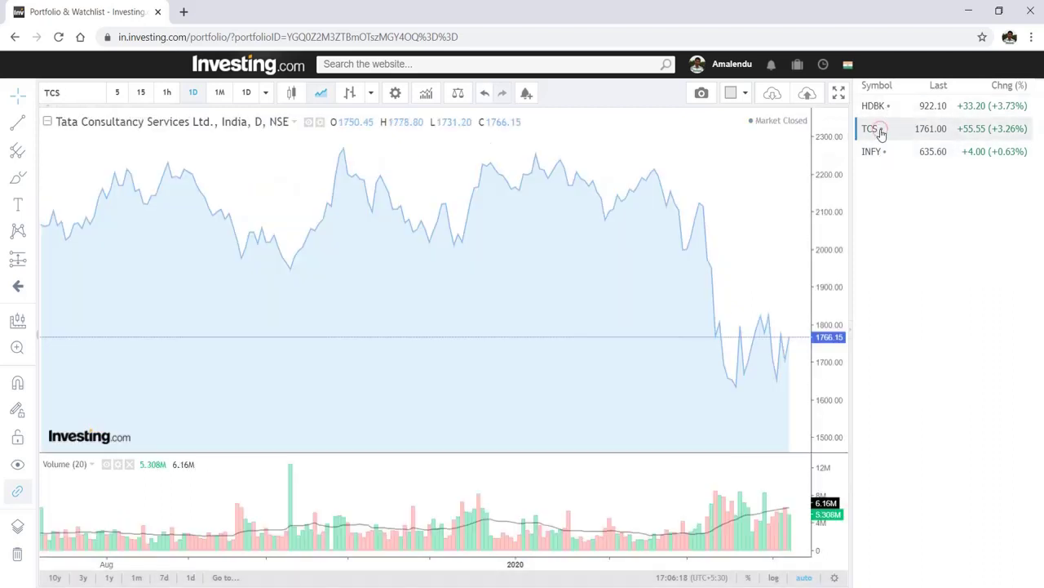
{"action": "left_click", "coordinate": [874, 153]}
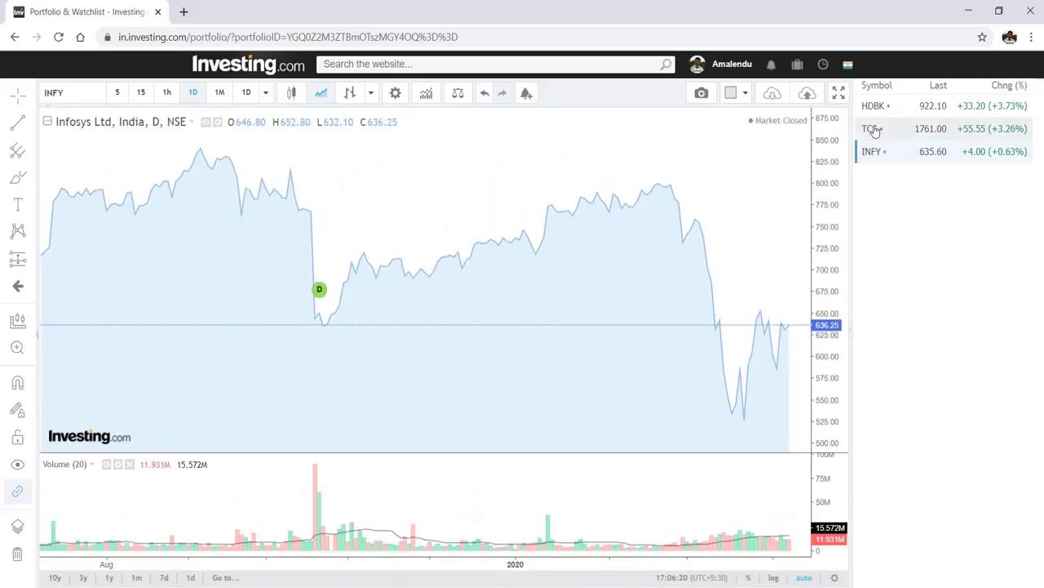
{"action": "left_click", "coordinate": [875, 110]}
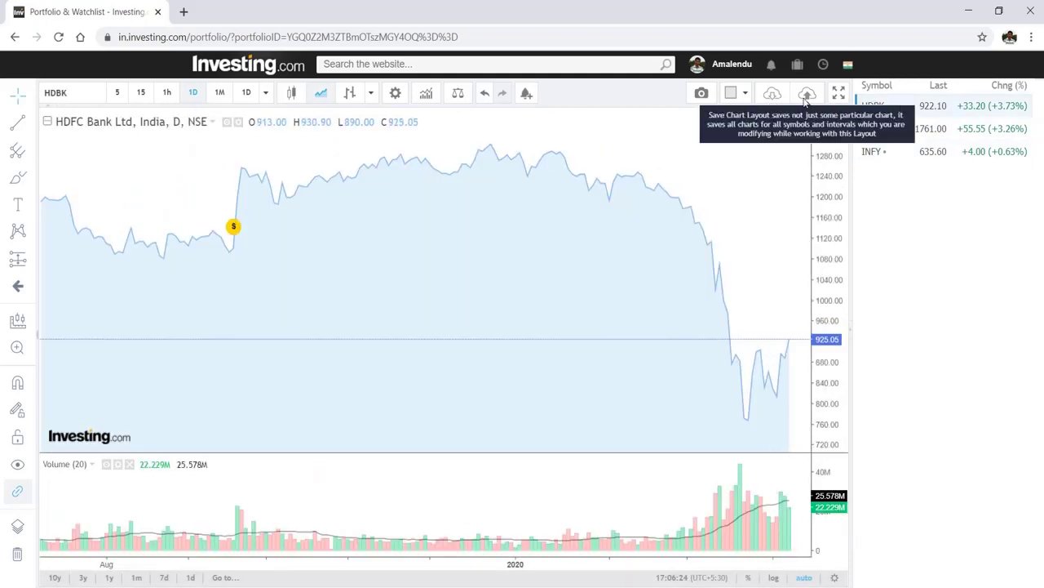
- Check the saved chart layouts available to load and the prompt for saving a new layout, closing both without changes
{"action": "left_click", "coordinate": [772, 95]}
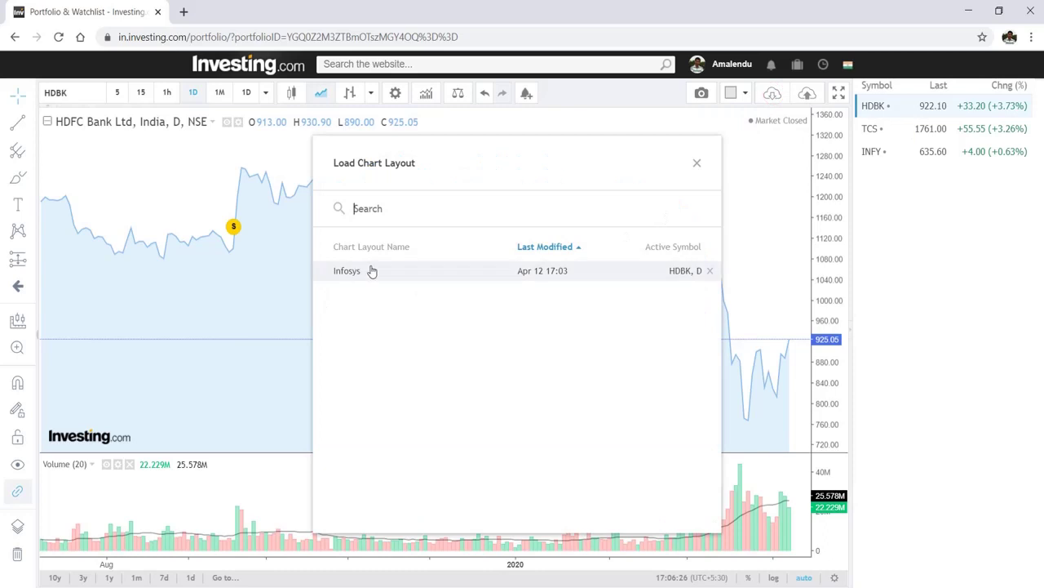
{"action": "left_click", "coordinate": [697, 166]}
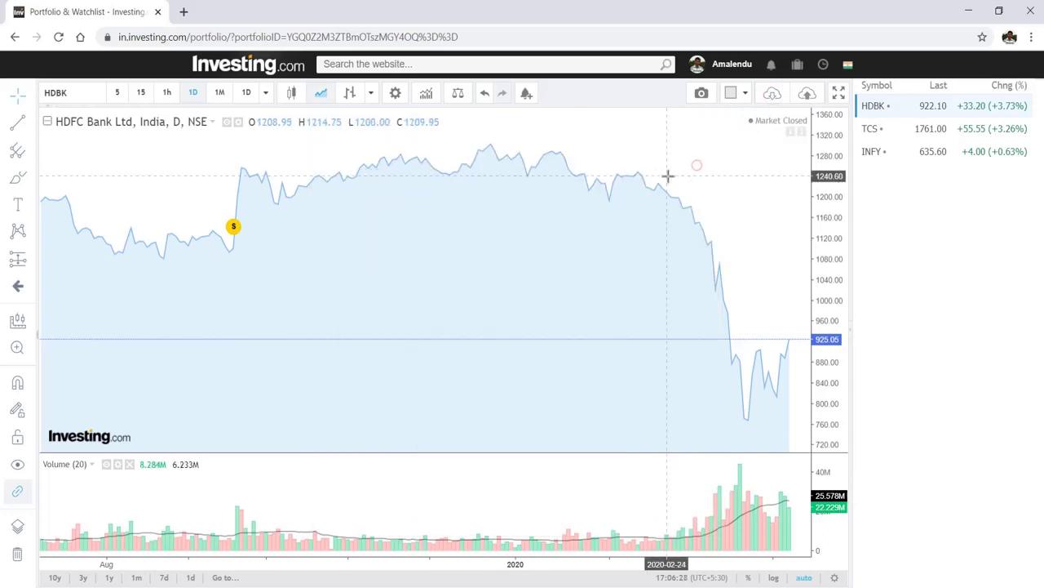
{"action": "left_click", "coordinate": [811, 97]}
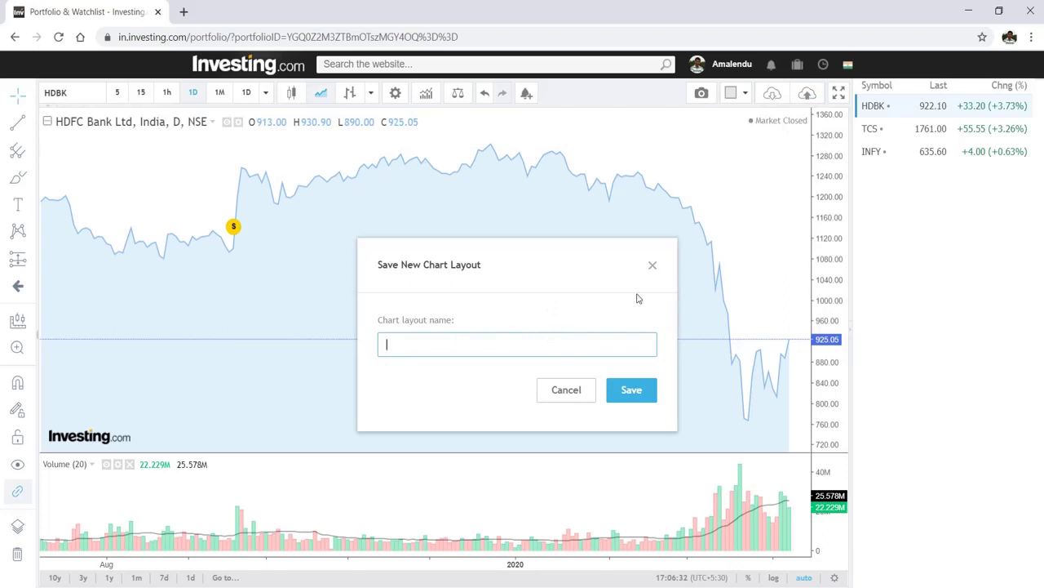
{"action": "left_click", "coordinate": [652, 268]}
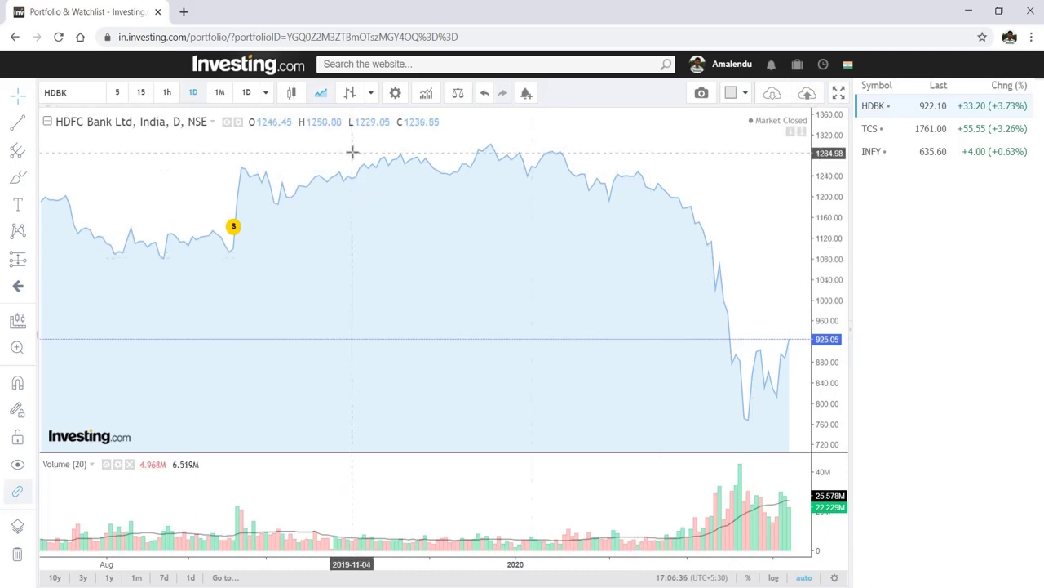
- Switch the HDBK chart to candlesticks and review its style, price line colour and scale properties
{"action": "left_click", "coordinate": [293, 95]}
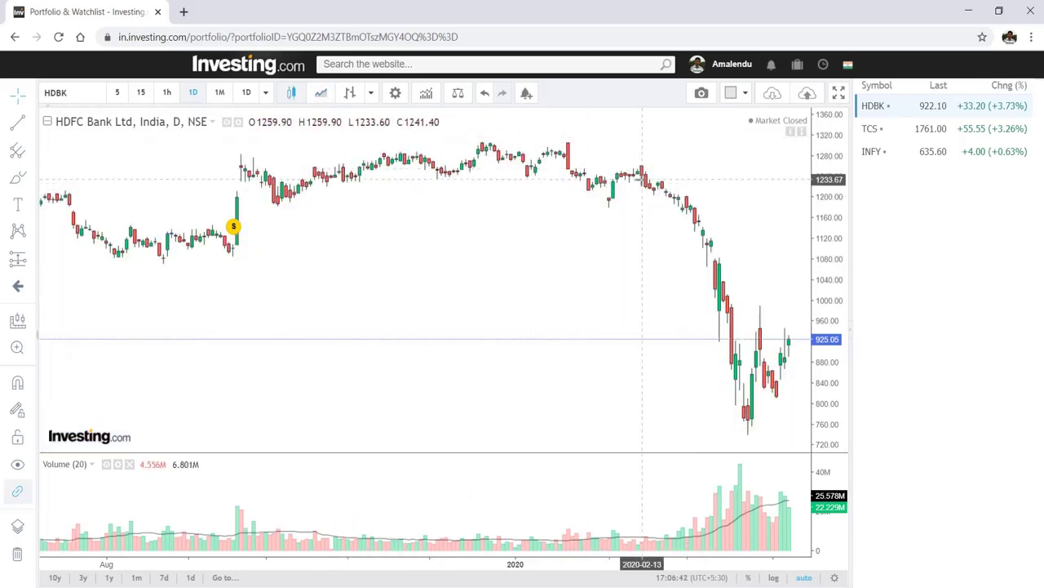
{"action": "left_click", "coordinate": [395, 93]}
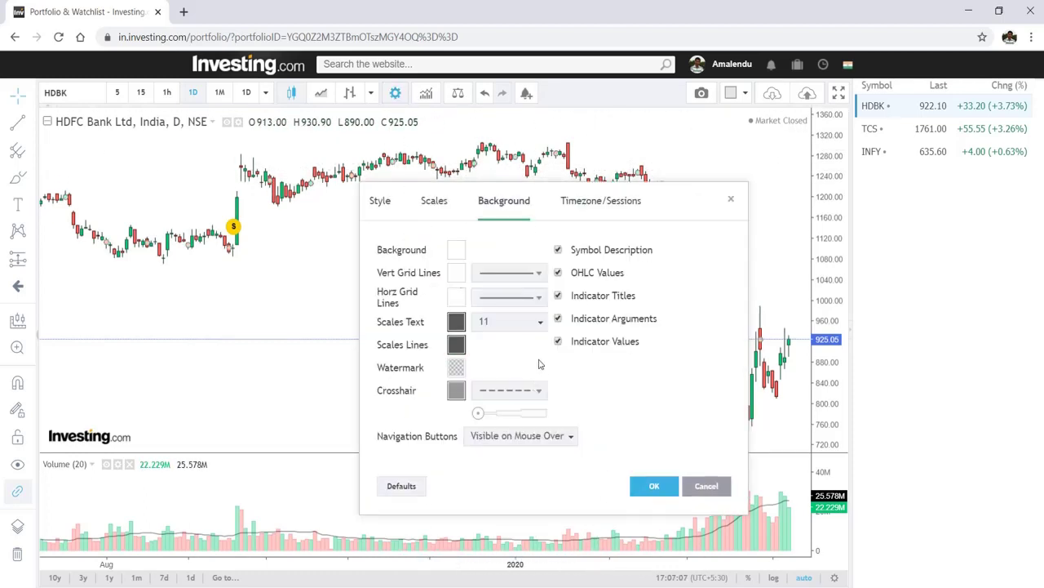
{"action": "left_click", "coordinate": [380, 204]}
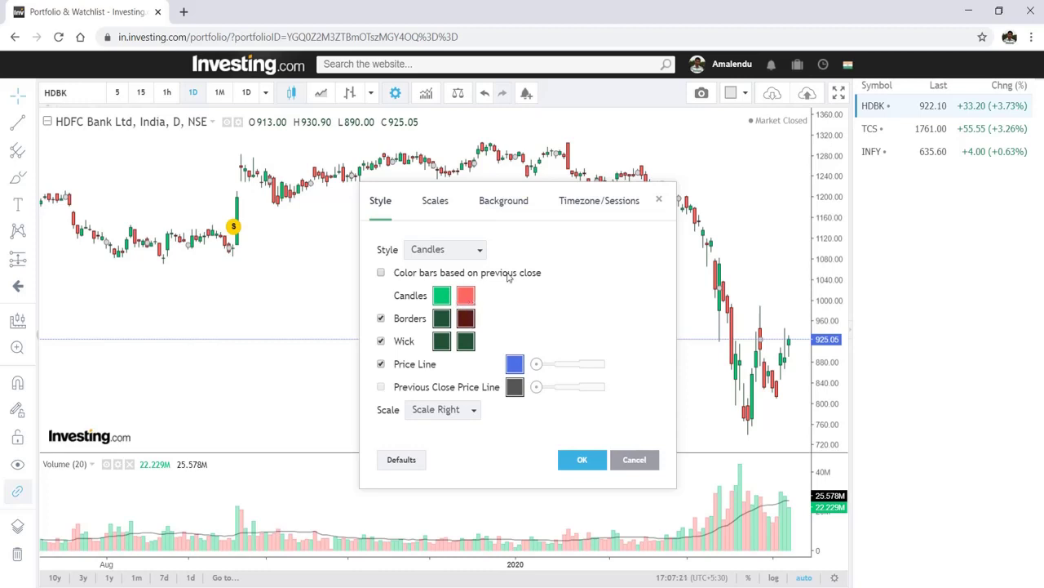
{"action": "left_click", "coordinate": [514, 365]}
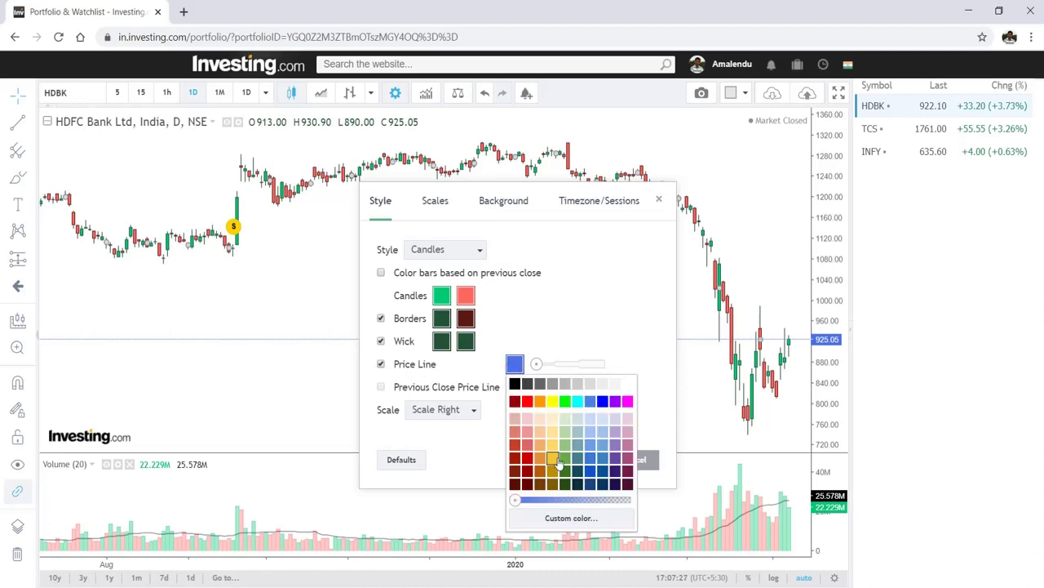
{"action": "left_click", "coordinate": [554, 330]}
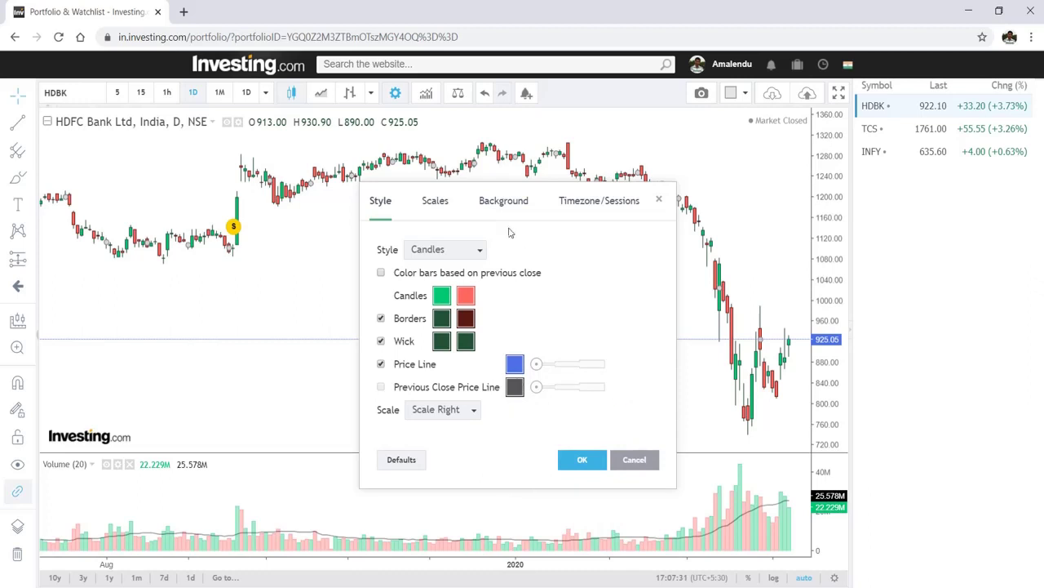
{"action": "left_click", "coordinate": [437, 204]}
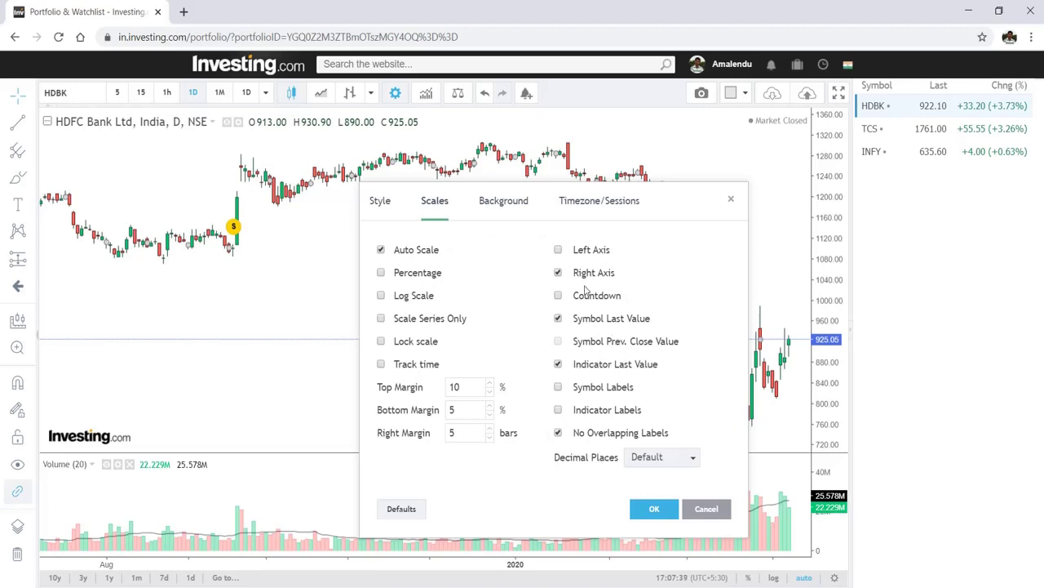
- Try grey for the chart's horizontal and vertical grid lines, and restore both to white
{"action": "left_click", "coordinate": [511, 210]}
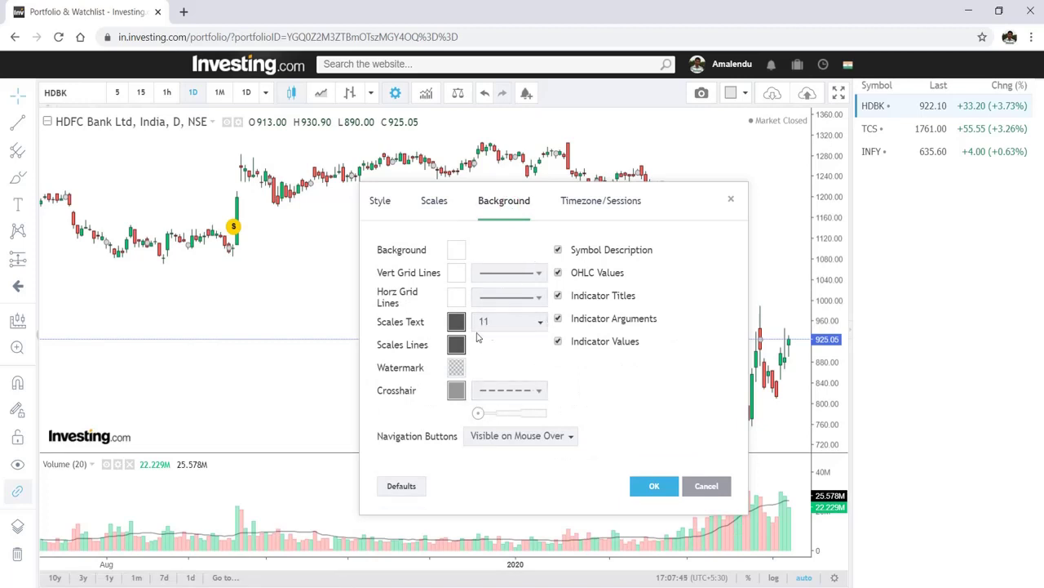
{"action": "left_click", "coordinate": [540, 298]}
{"action": "left_click", "coordinate": [576, 375]}
{"action": "left_click", "coordinate": [457, 297]}
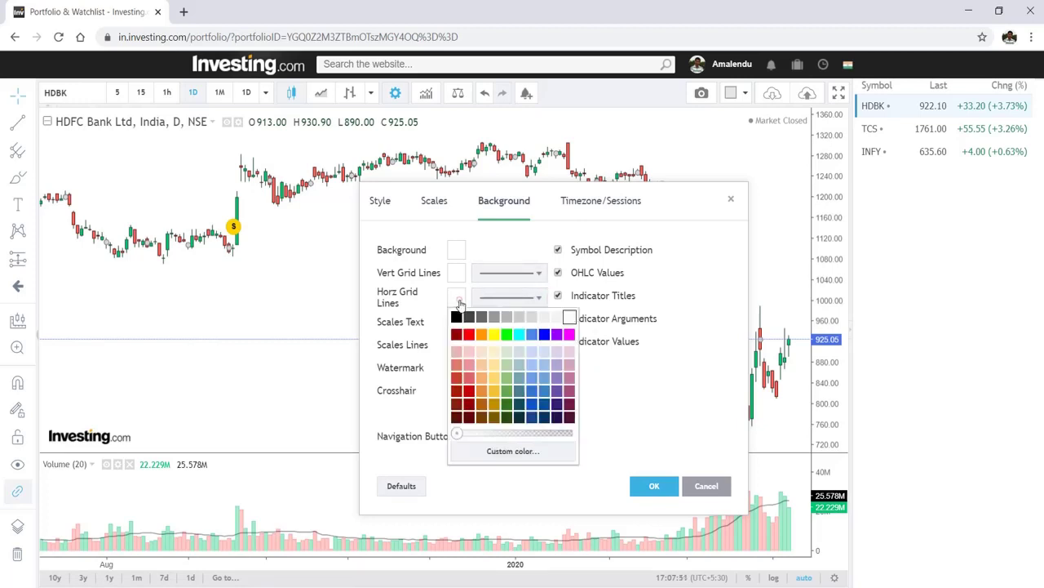
{"action": "left_click", "coordinate": [506, 318]}
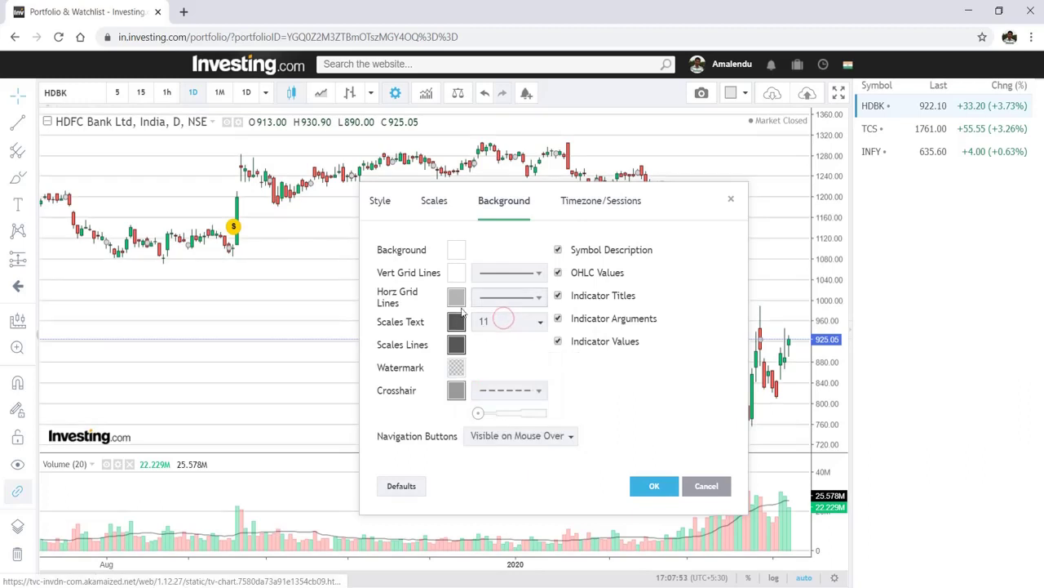
{"action": "left_click", "coordinate": [457, 274]}
{"action": "left_click", "coordinate": [519, 294]}
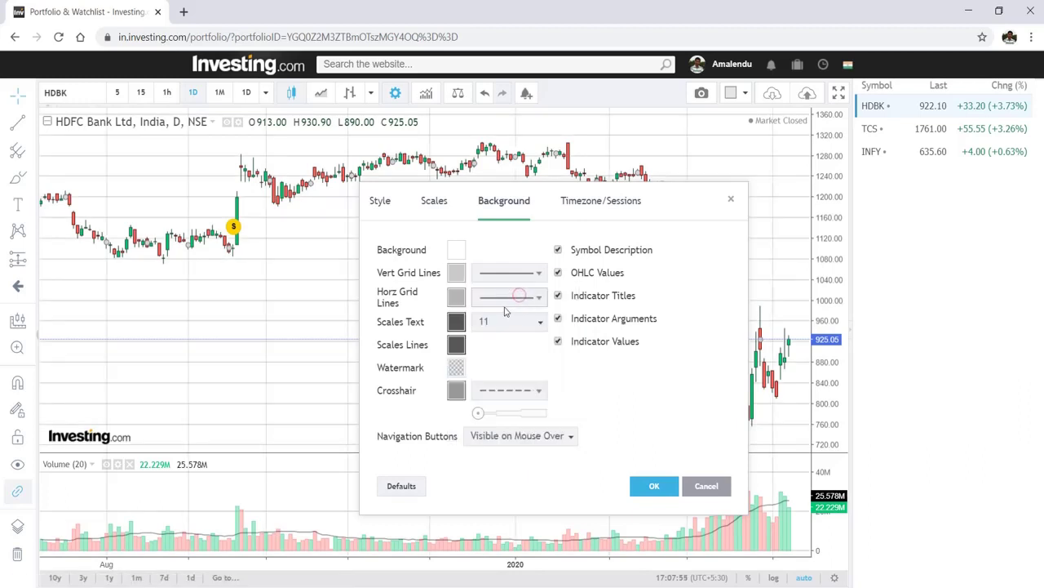
{"action": "left_click", "coordinate": [457, 274]}
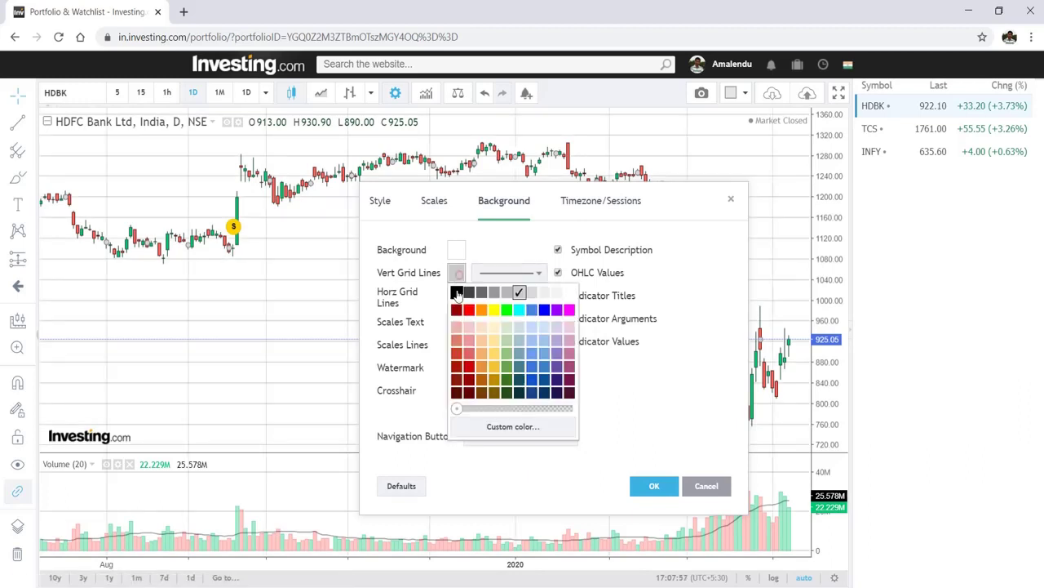
{"action": "left_click", "coordinate": [569, 293]}
{"action": "left_click", "coordinate": [457, 297]}
{"action": "left_click", "coordinate": [557, 317]}
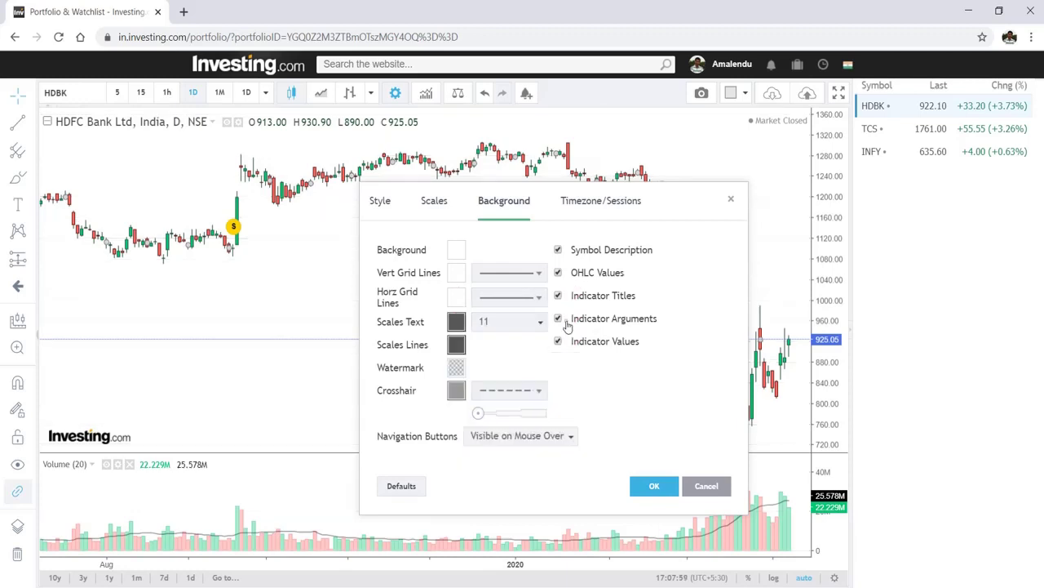
- Check the chart's timezone and session settings, return to the candle style settings, and accept the chart properties
{"action": "left_click", "coordinate": [600, 206]}
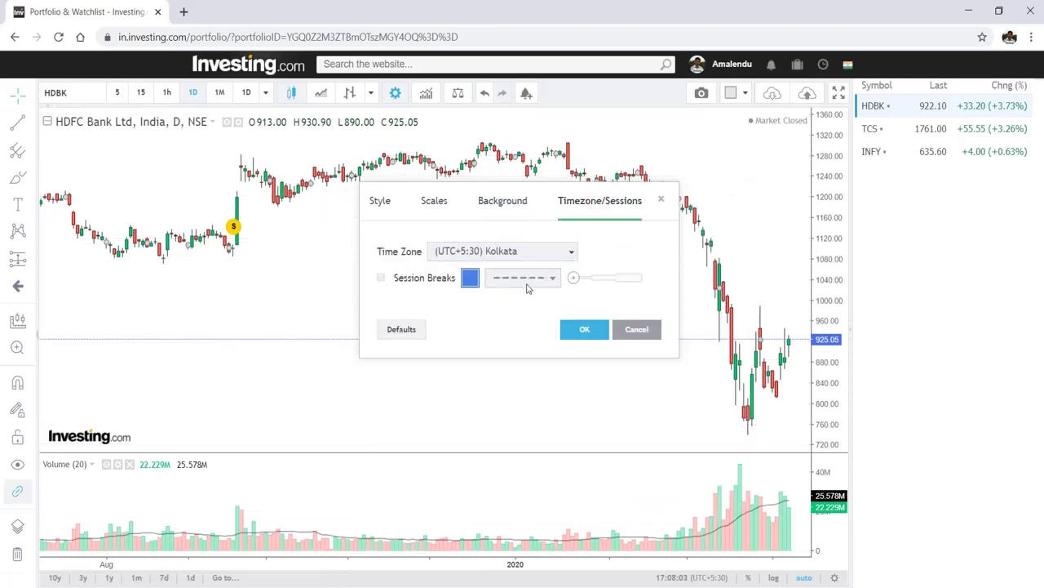
{"action": "left_click", "coordinate": [388, 202]}
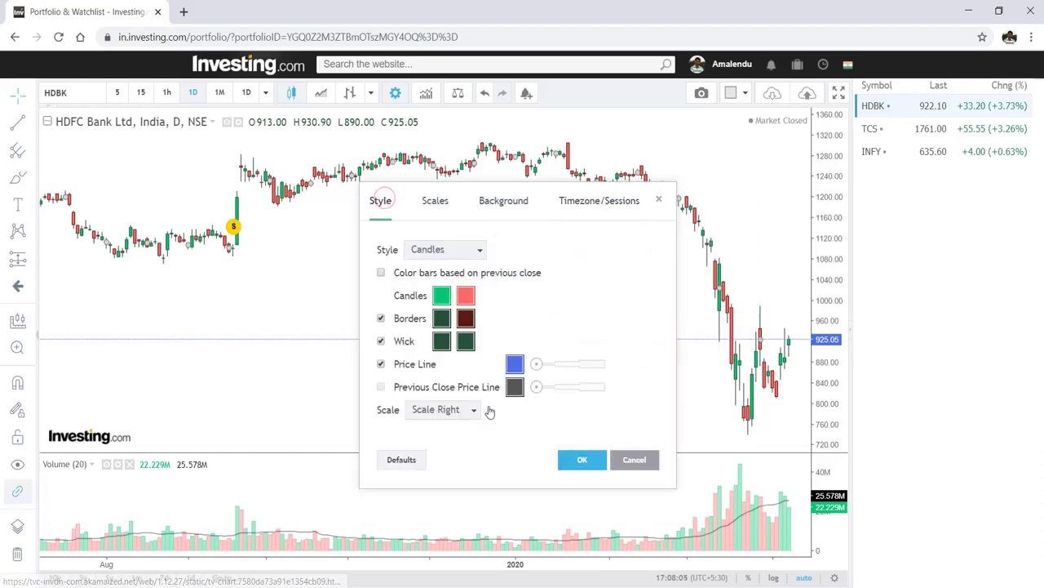
{"action": "left_click", "coordinate": [580, 462]}
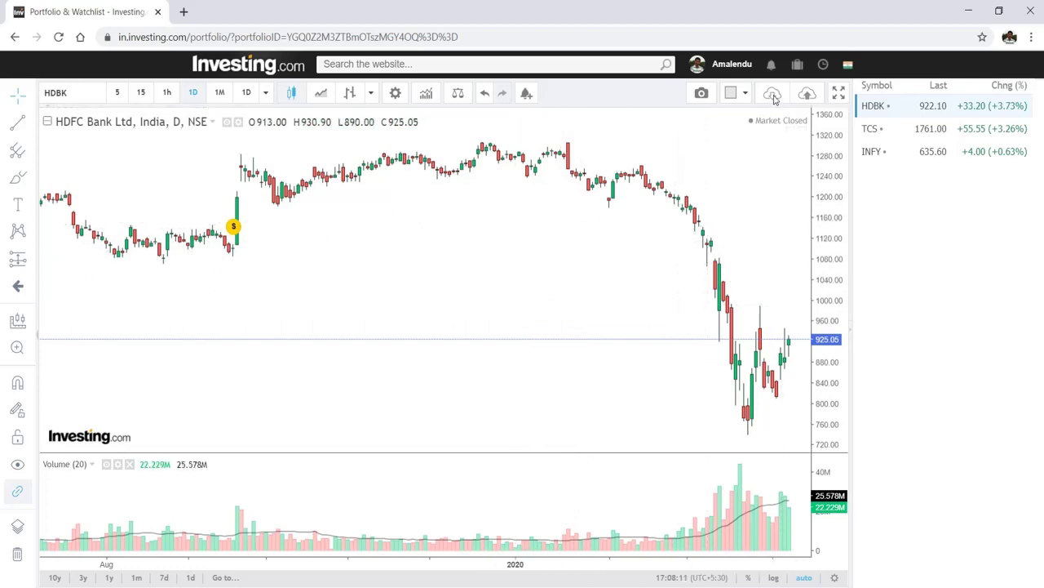
- Save the current chart as a new layout named "Daily Analysis"
{"action": "left_click", "coordinate": [808, 96]}
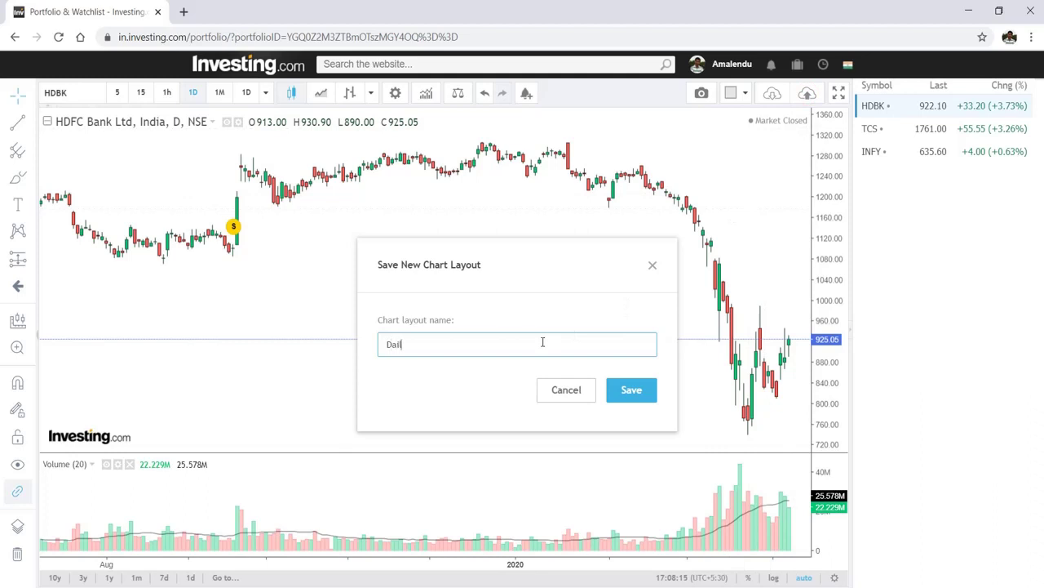
{"action": "type", "text": "Daily Ana"}
{"action": "type", "text": "lysis"}
{"action": "left_click", "coordinate": [637, 389]}
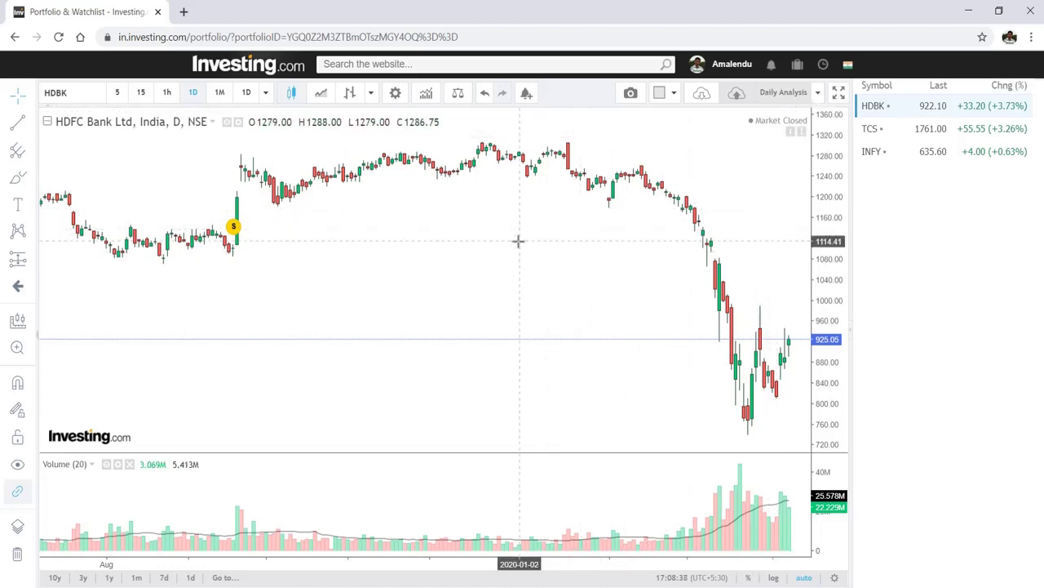
- Copy the Daily Analysis layout under the new name "Daily Weekly Analysis"
{"action": "left_click", "coordinate": [817, 93]}
{"action": "left_click", "coordinate": [775, 138]}
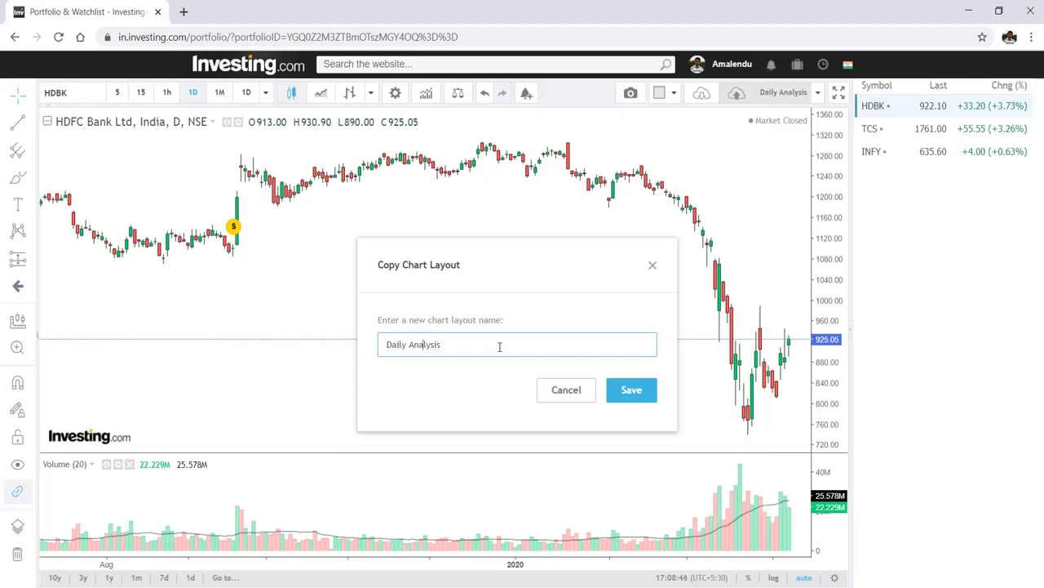
{"action": "left_click", "coordinate": [644, 402]}
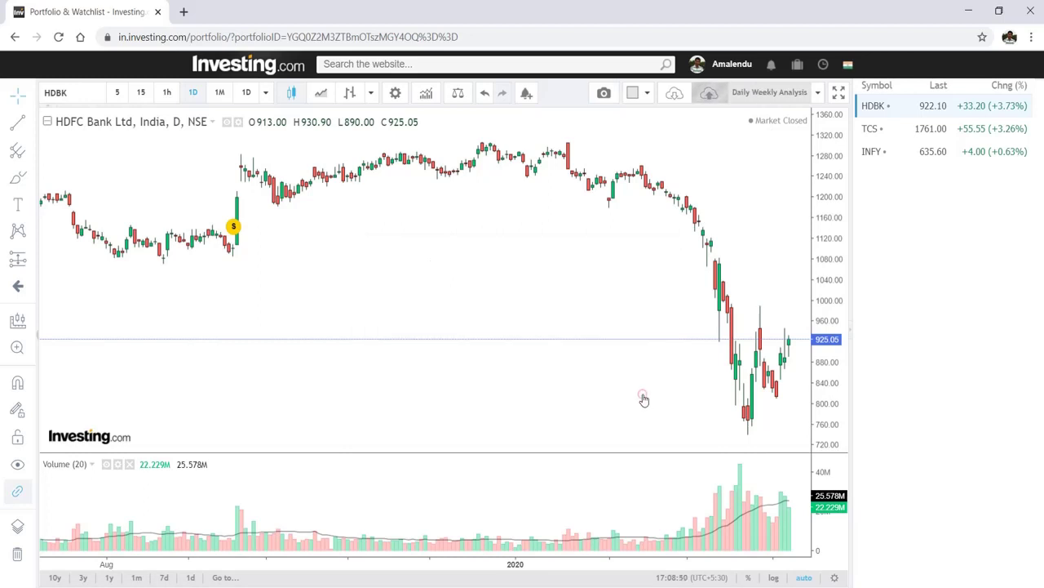
- Arrange the layout as two side-by-side charts with the second on the 1W interval, and save it
{"action": "left_click", "coordinate": [632, 93]}
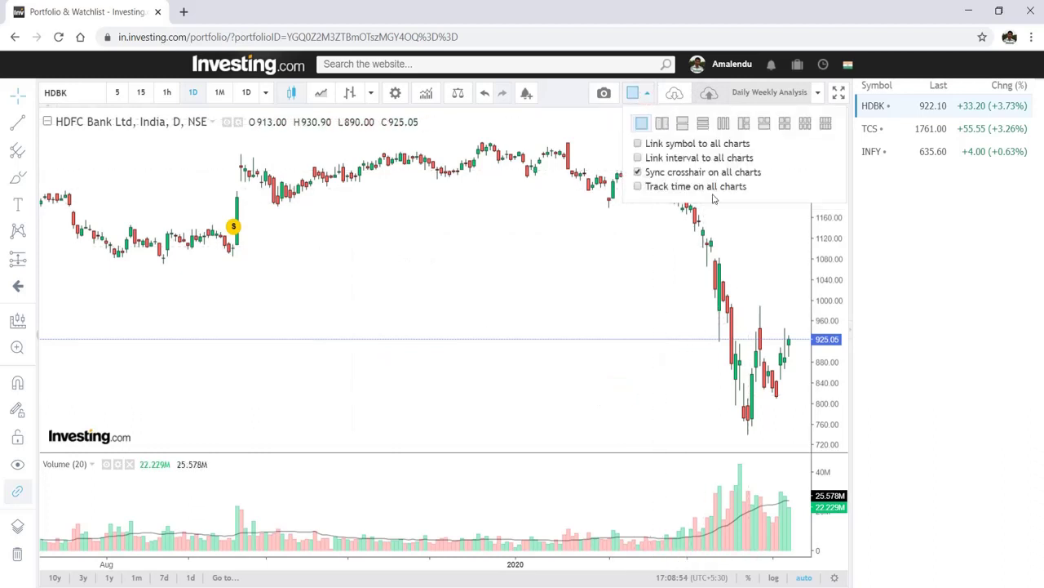
{"action": "left_click", "coordinate": [664, 125]}
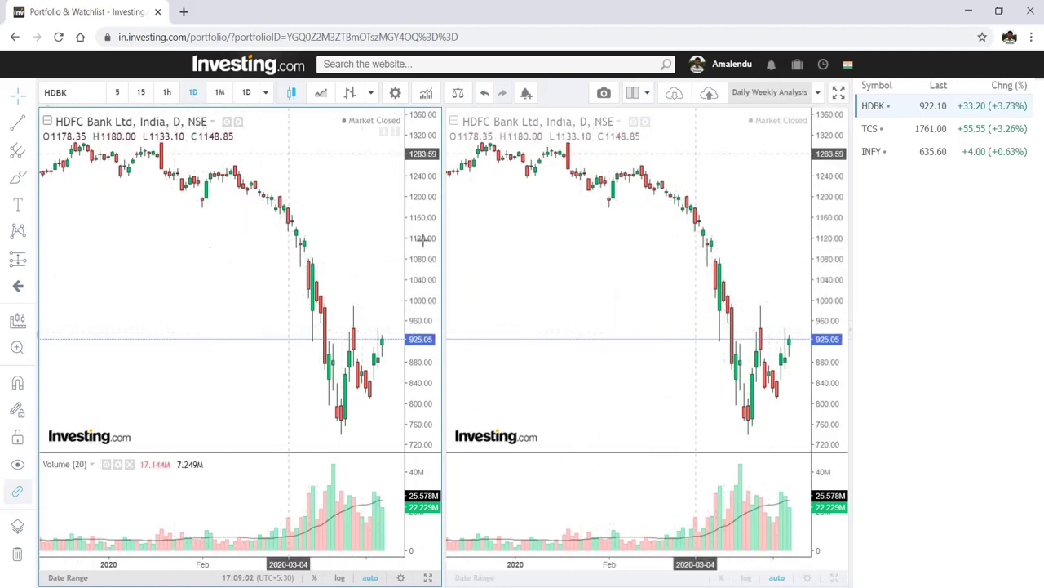
{"action": "left_click", "coordinate": [555, 305]}
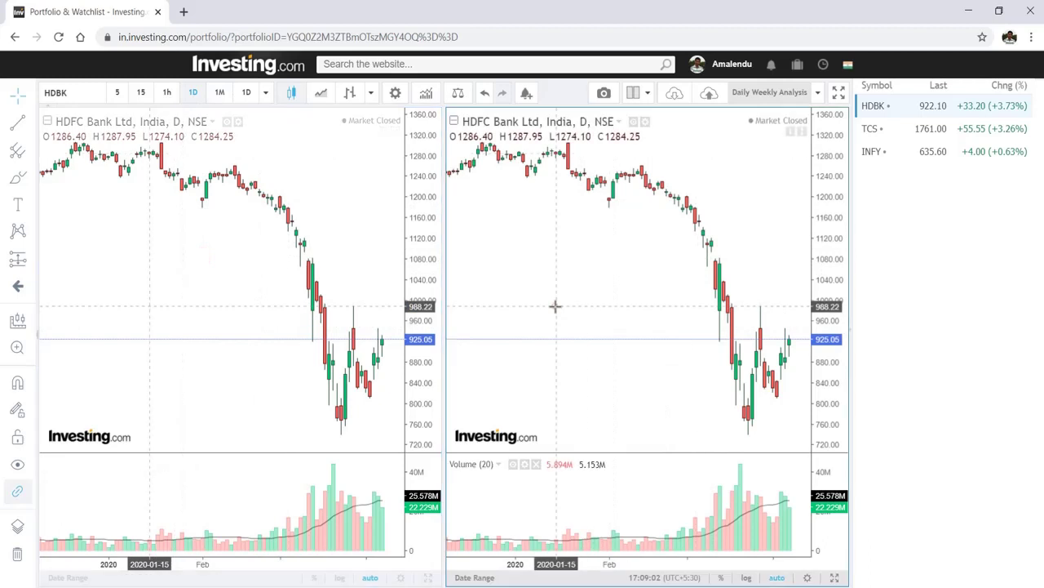
{"action": "left_click", "coordinate": [267, 95]}
{"action": "left_click", "coordinate": [271, 332]}
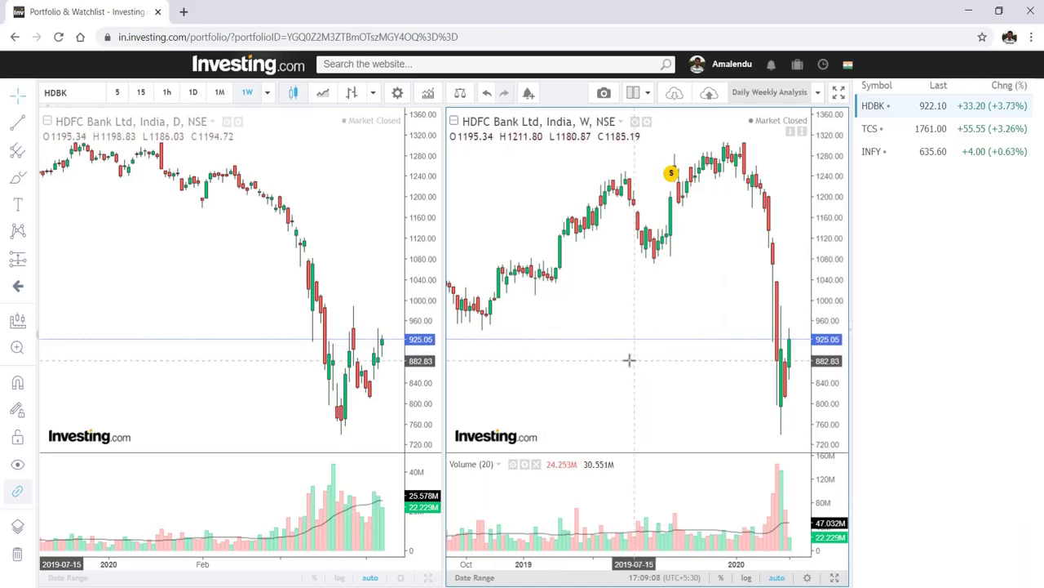
{"action": "left_click", "coordinate": [709, 94]}
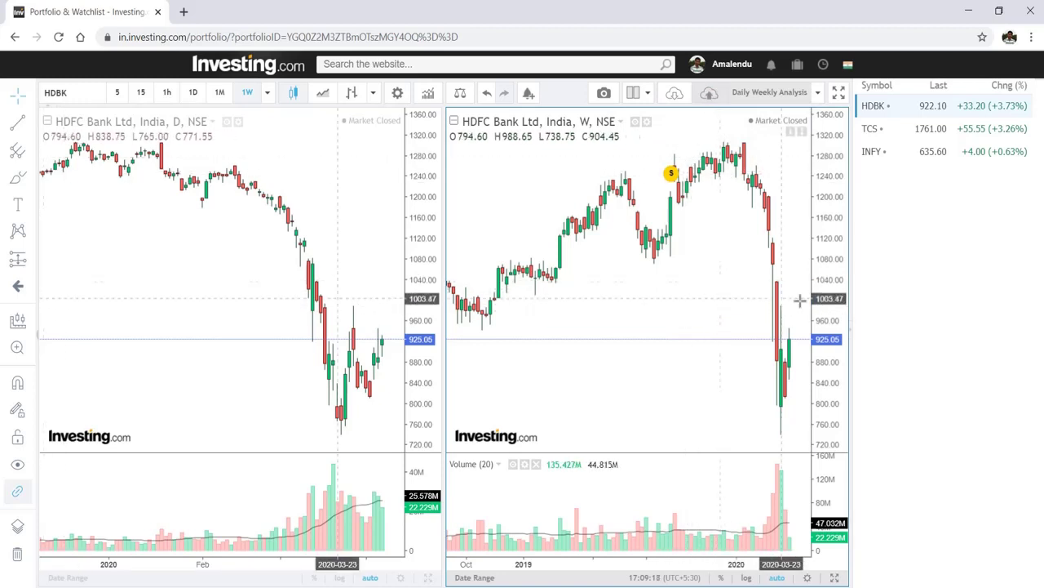
- Load the Daily Analysis layout, zoom its chart out, and switch back to the Daily Weekly Analysis layout
{"action": "left_click", "coordinate": [676, 95]}
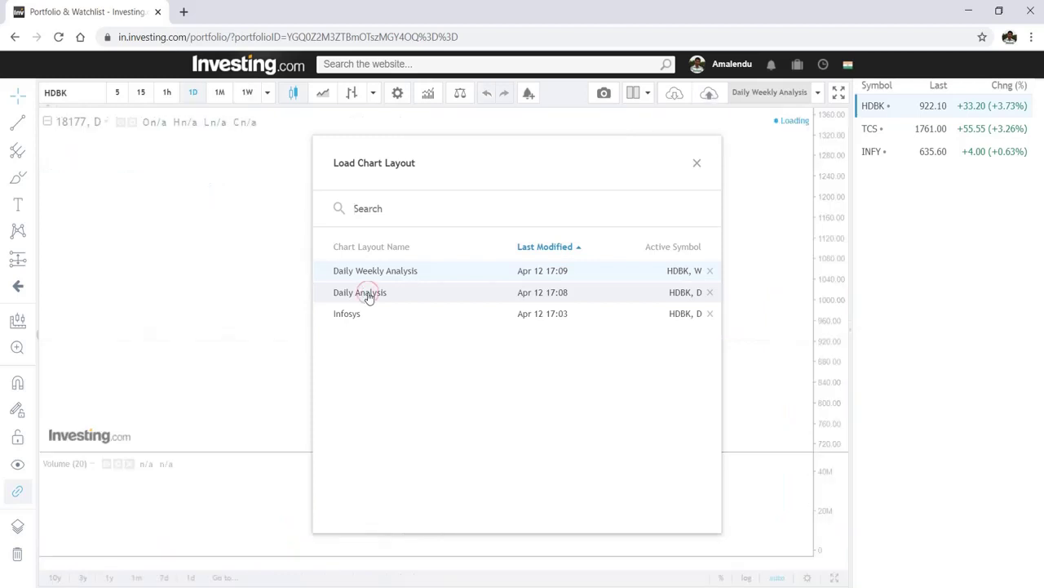
{"action": "left_click", "coordinate": [697, 163]}
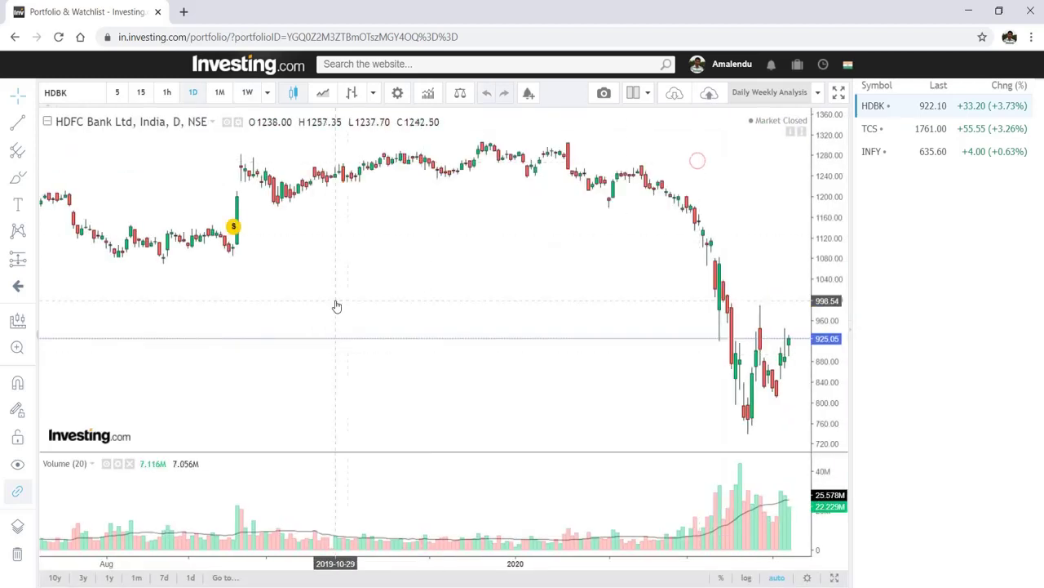
{"action": "scroll", "coordinate": [342, 306], "scroll_direction": "down", "scroll_amount": 1}
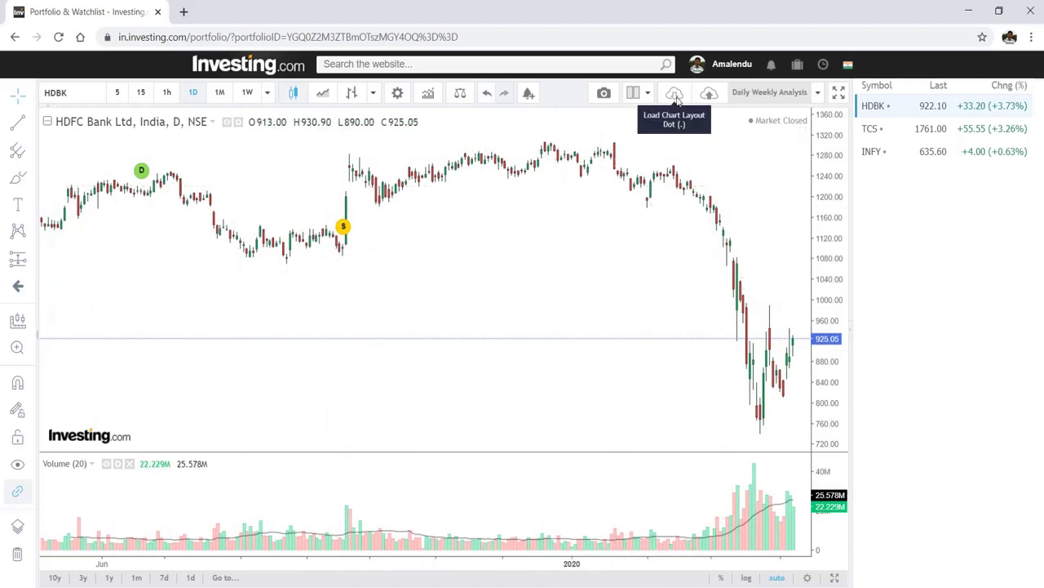
{"action": "left_click", "coordinate": [708, 92]}
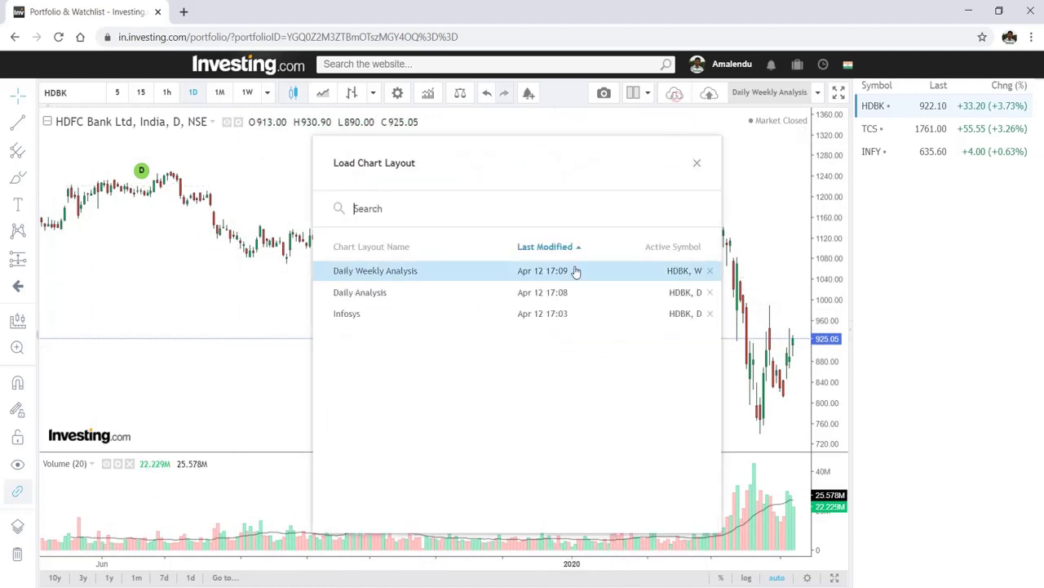
{"action": "left_click", "coordinate": [371, 274]}
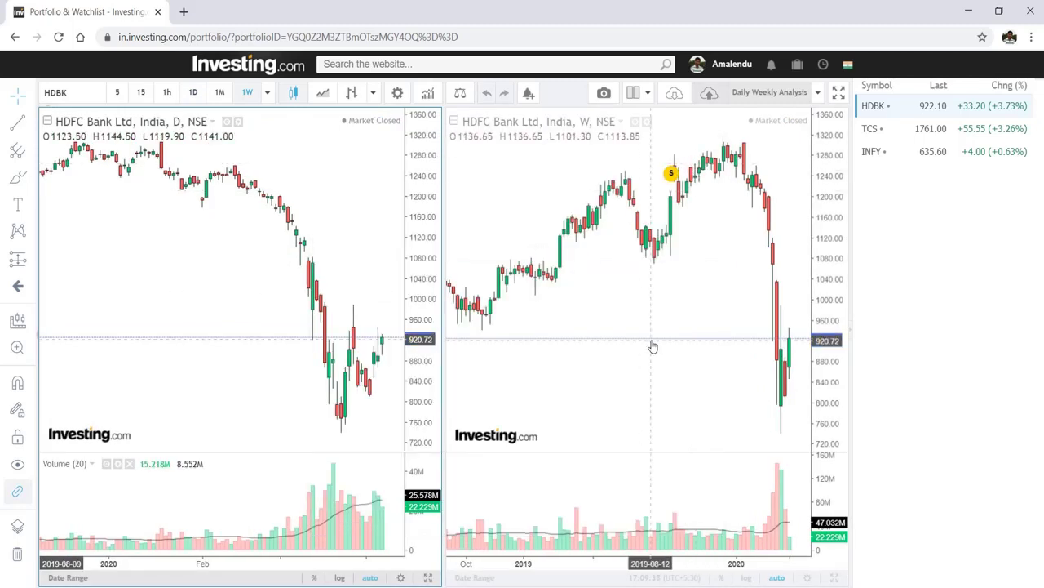
- Load the saved Daily Analysis chart layout and close the layout list
{"action": "left_click", "coordinate": [674, 92]}
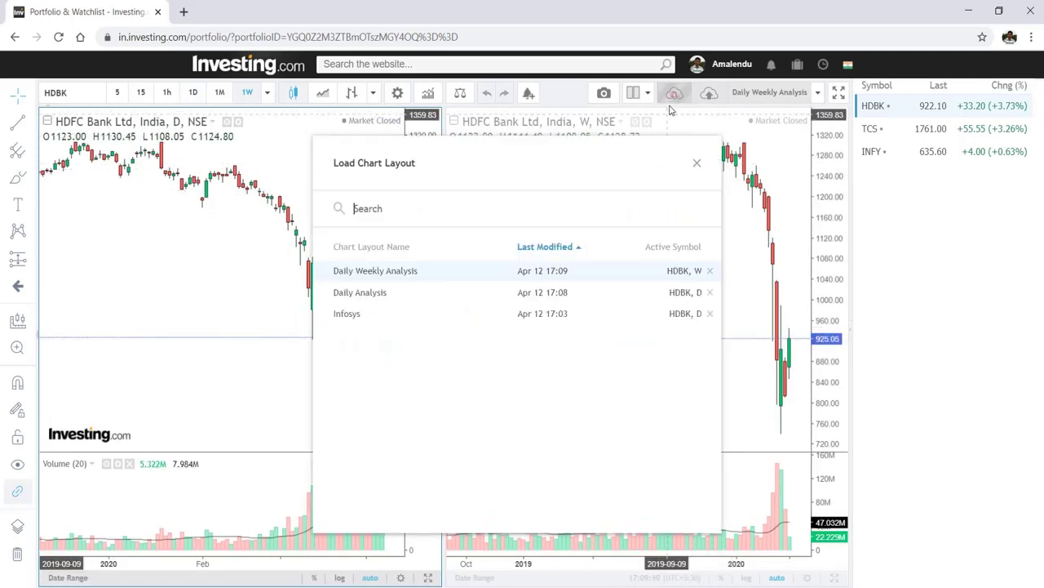
{"action": "left_click", "coordinate": [388, 296]}
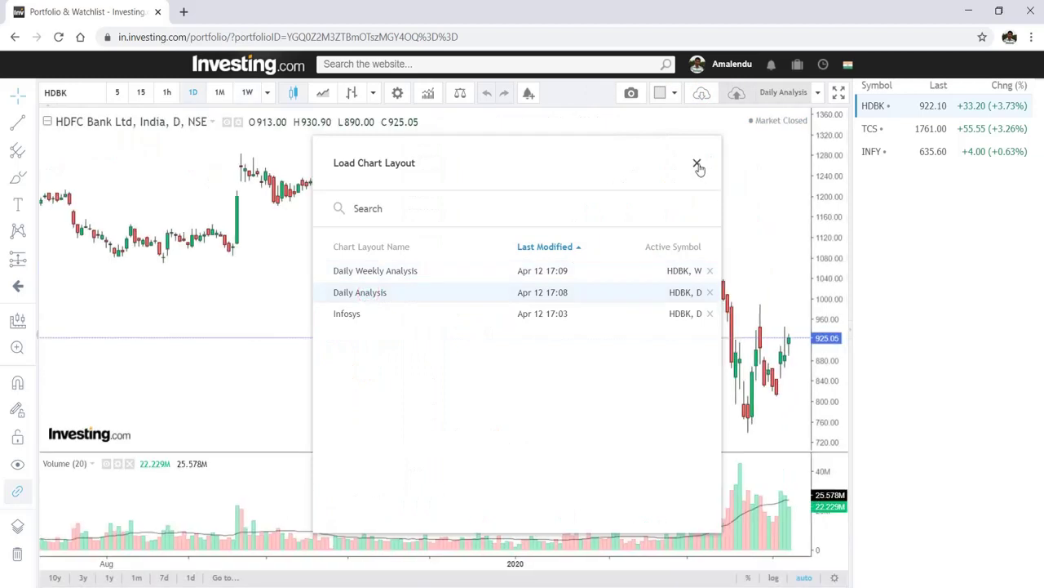
{"action": "left_click", "coordinate": [697, 163]}
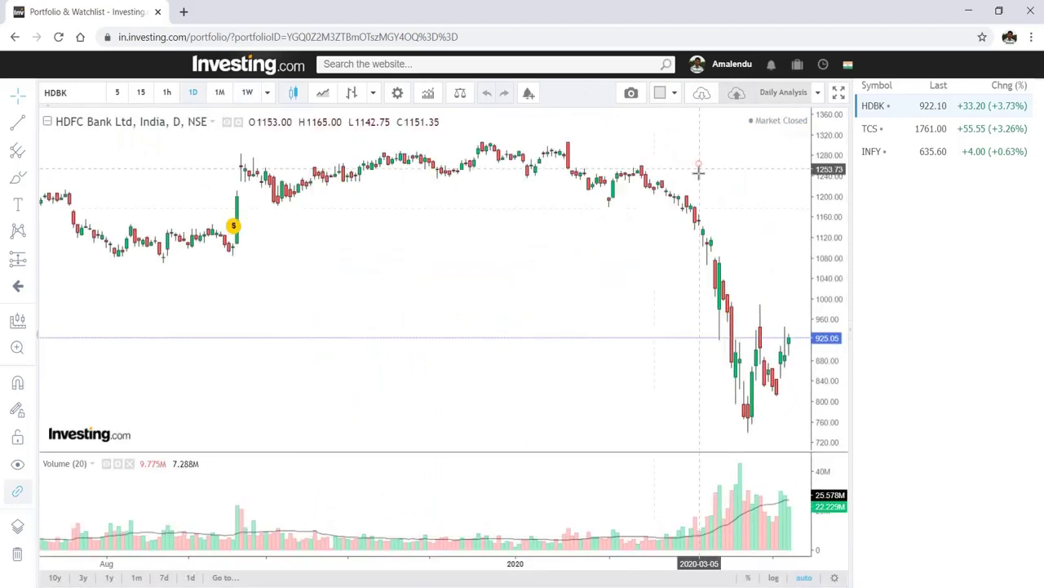
- Make a copy of the Daily Analysis layout named "Intraday Analysis"
{"action": "left_click", "coordinate": [818, 94]}
{"action": "left_click", "coordinate": [786, 139]}
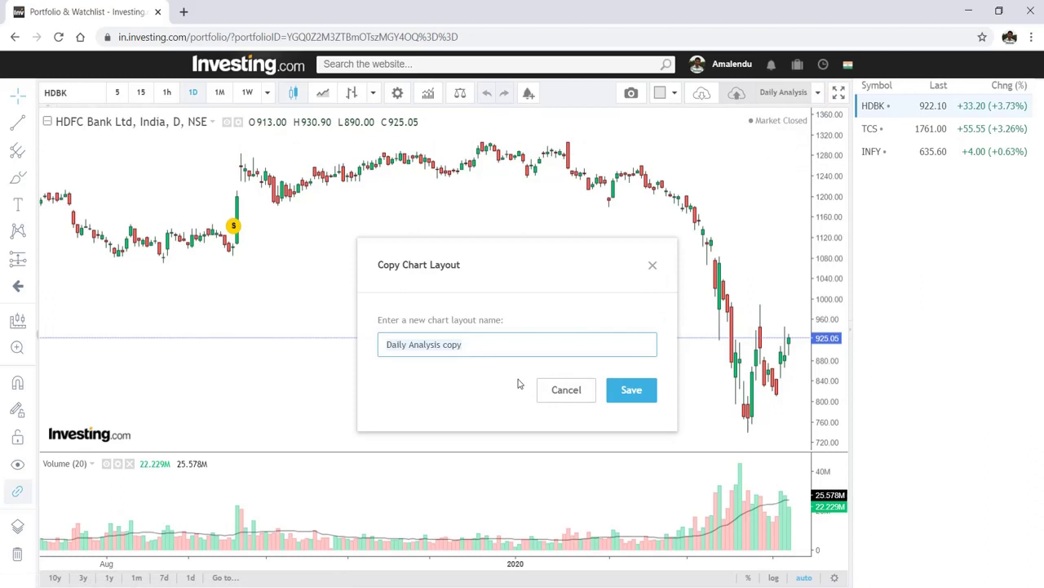
{"action": "left_click", "coordinate": [632, 389]}
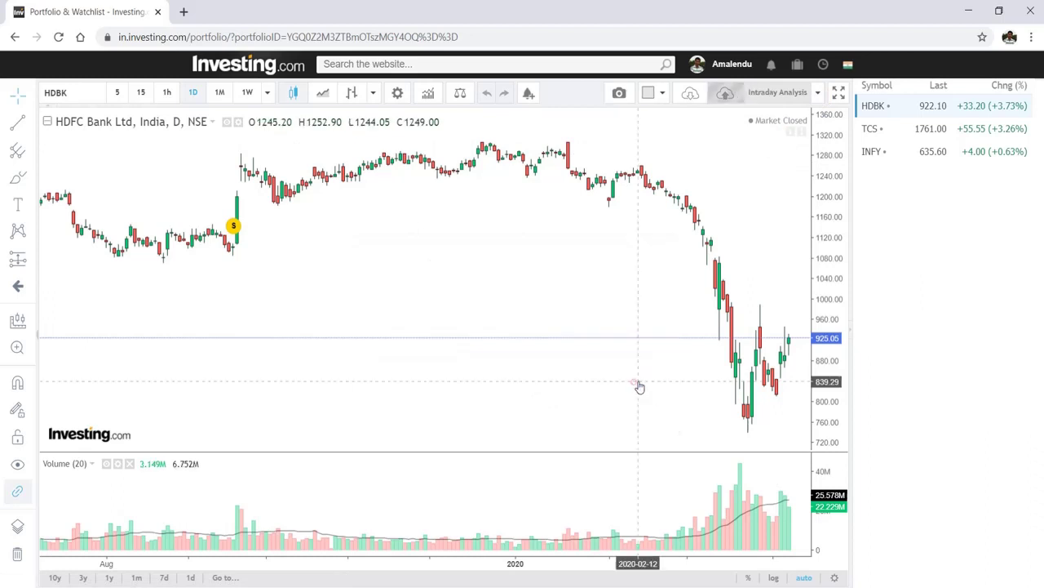
- Arrange the layout as one tall chart beside two stacked charts, and set the tall chart to the 15-minute interval
{"action": "left_click", "coordinate": [659, 93]}
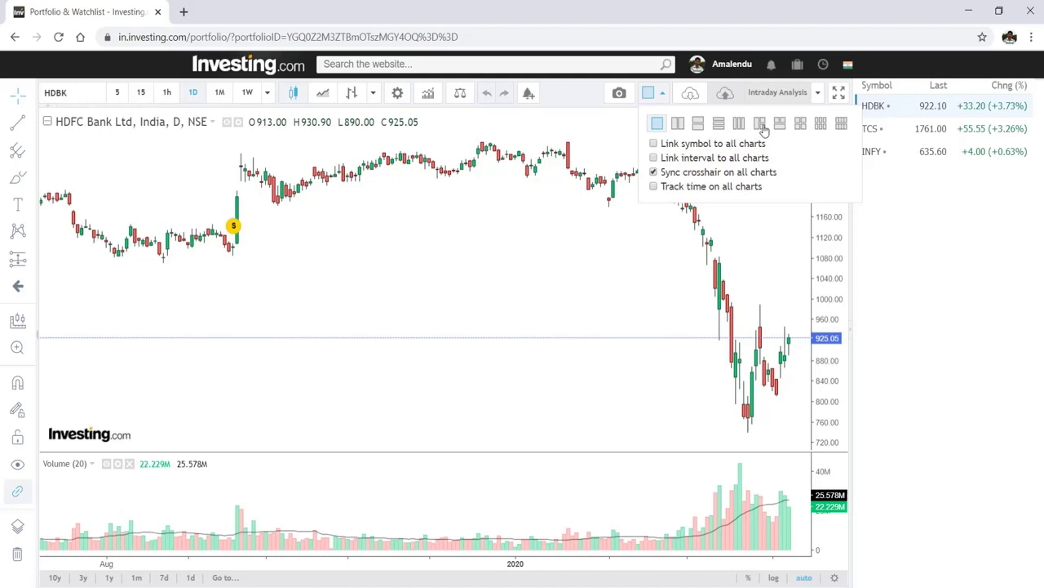
{"action": "left_click", "coordinate": [761, 124]}
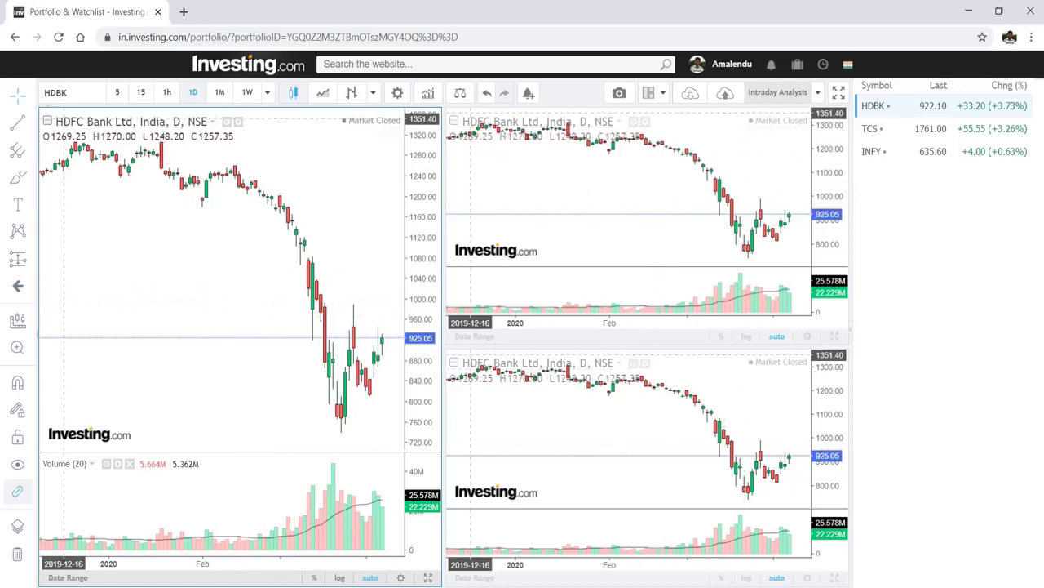
{"action": "left_click", "coordinate": [141, 93]}
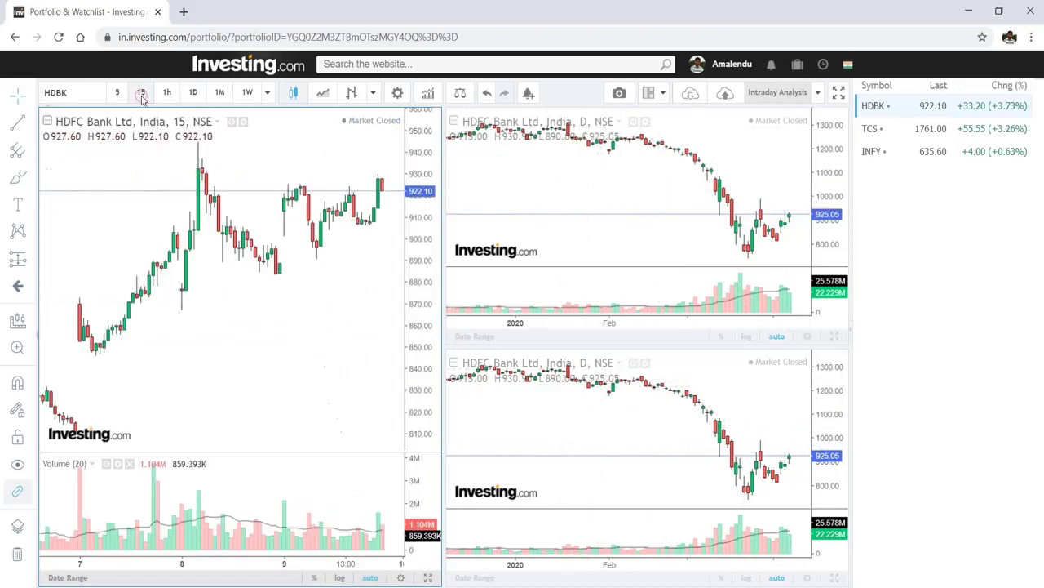
- Set the upper stacked chart to the 5-minute interval and the lower stacked chart to 30 minutes
{"action": "left_click", "coordinate": [546, 177]}
{"action": "left_click", "coordinate": [268, 93]}
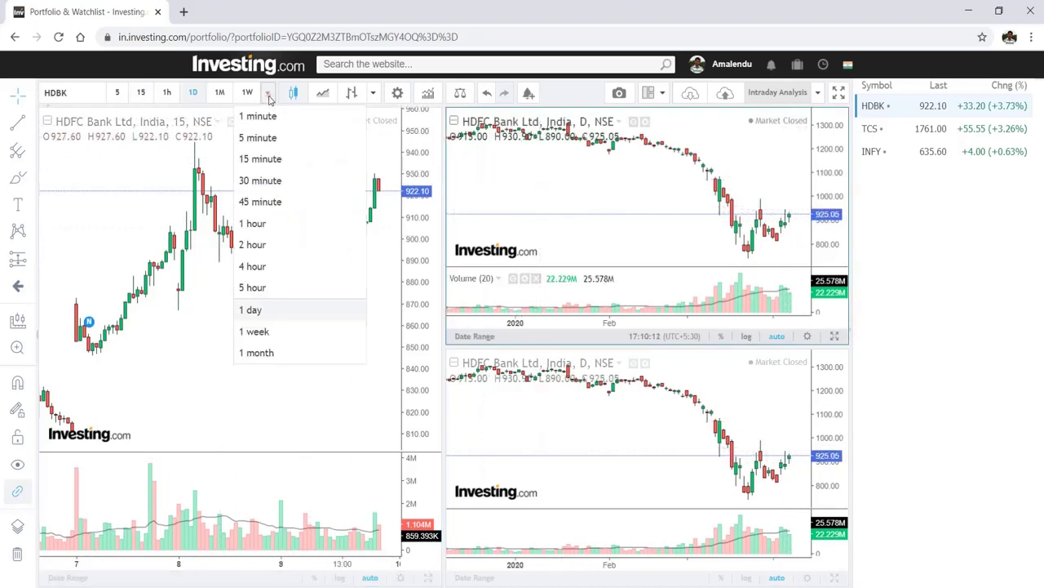
{"action": "left_click", "coordinate": [303, 139]}
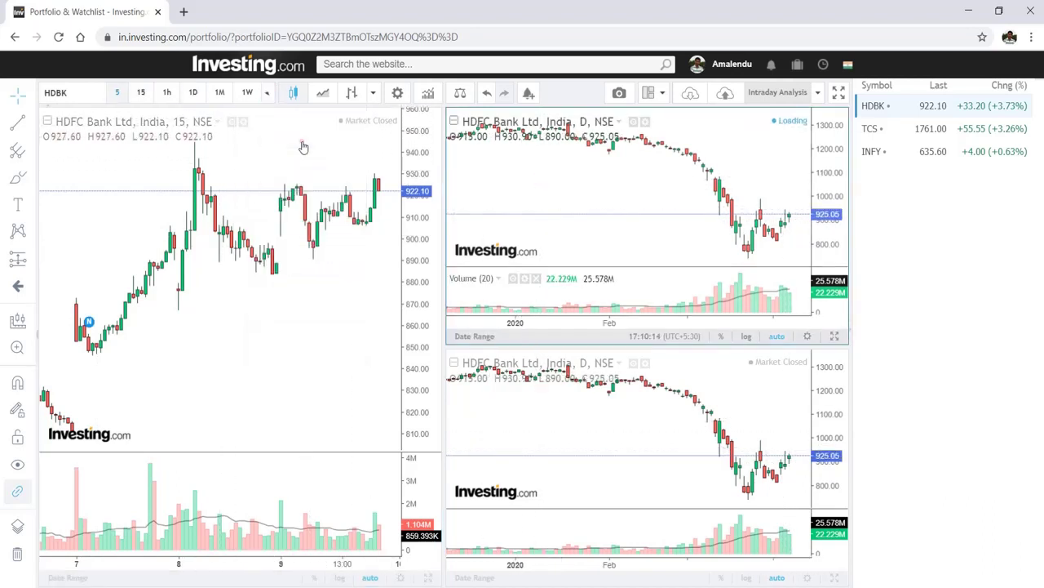
{"action": "left_click", "coordinate": [599, 438]}
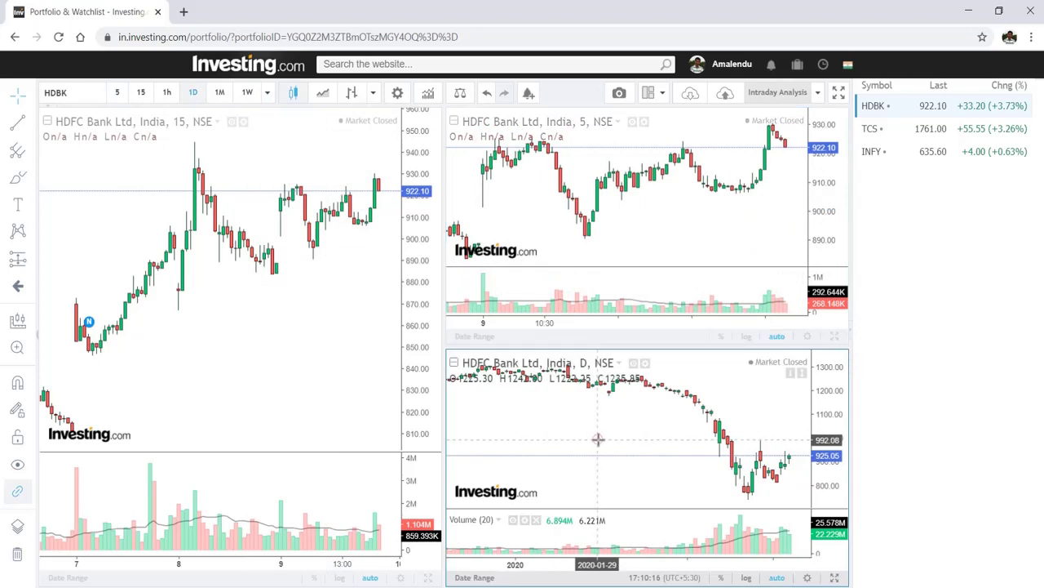
{"action": "left_click", "coordinate": [267, 92]}
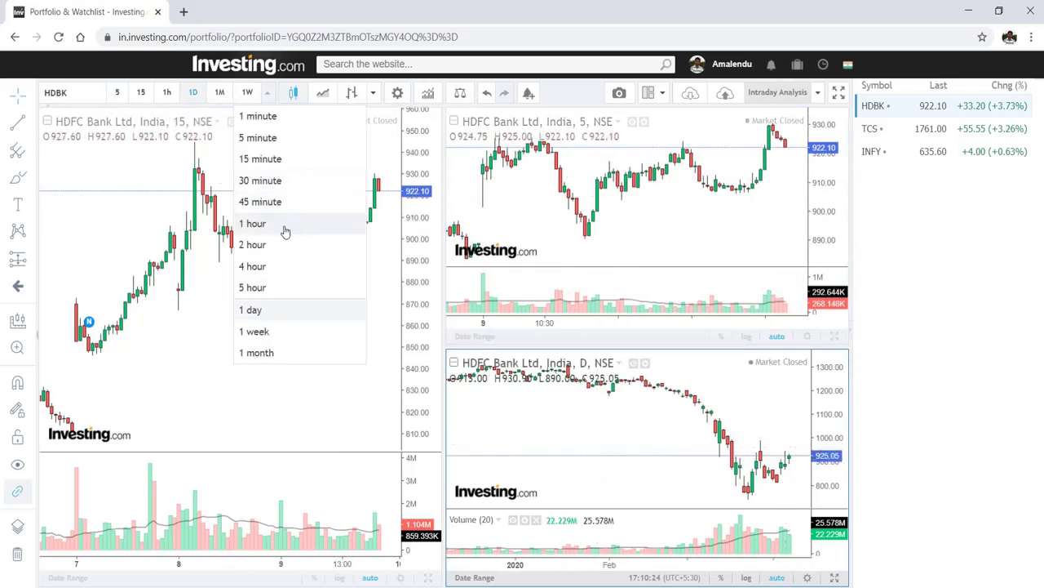
{"action": "left_click", "coordinate": [277, 181]}
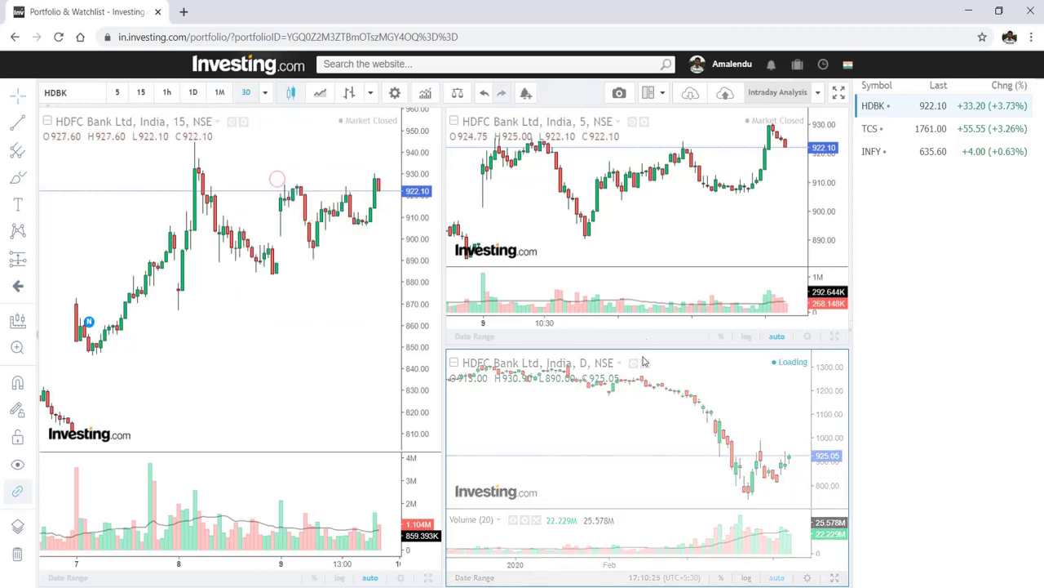
- Collapse the watchlist and view the details of the news mark on the 15-minute chart and the pattern mark on the 30-minute chart
{"action": "left_click", "coordinate": [853, 332]}
{"action": "left_click", "coordinate": [378, 450]}
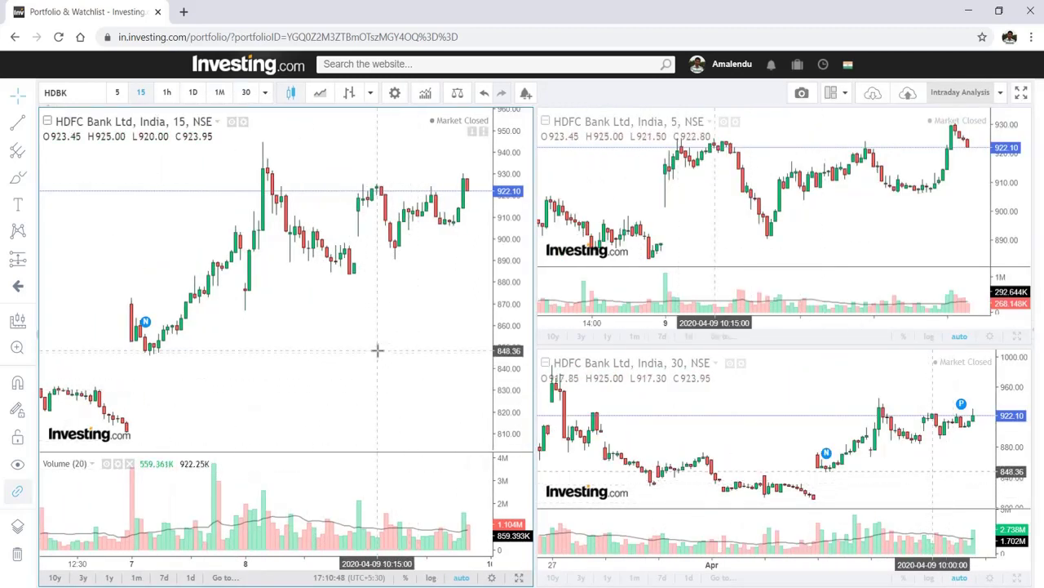
{"action": "scroll", "coordinate": [377, 350], "scroll_direction": "down", "scroll_amount": 1}
{"action": "mouse_move", "coordinate": [179, 324]}
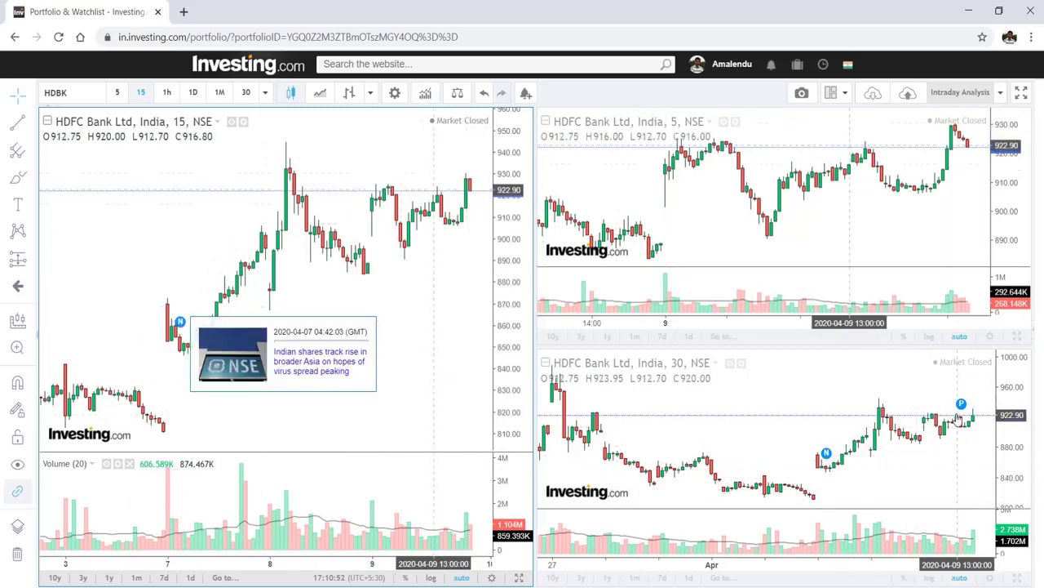
{"action": "mouse_move", "coordinate": [896, 420]}
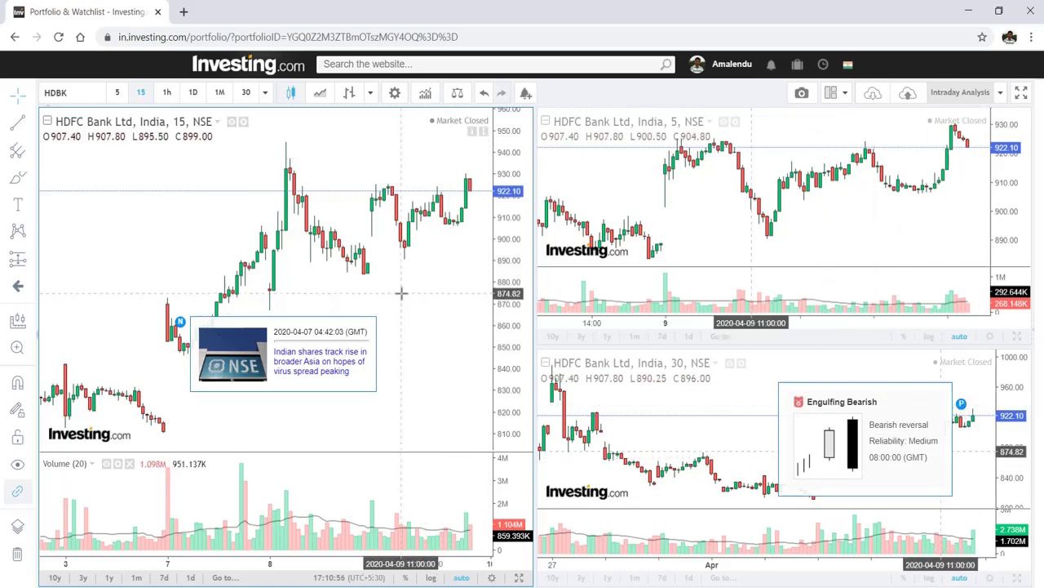
- Hide the news and pattern marks on the bars of the intraday charts
{"action": "right_click", "coordinate": [431, 297]}
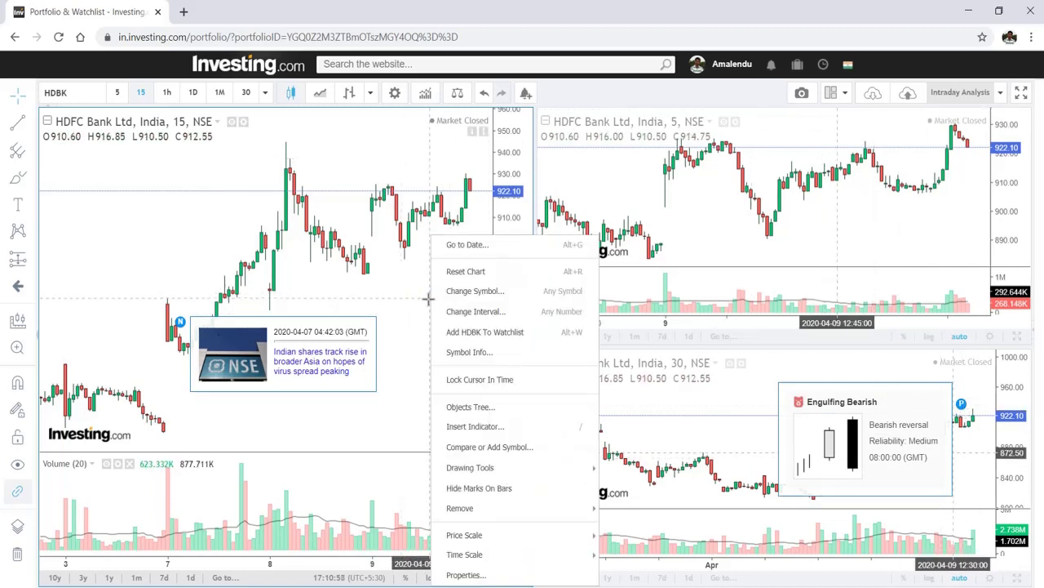
{"action": "right_click", "coordinate": [399, 290]}
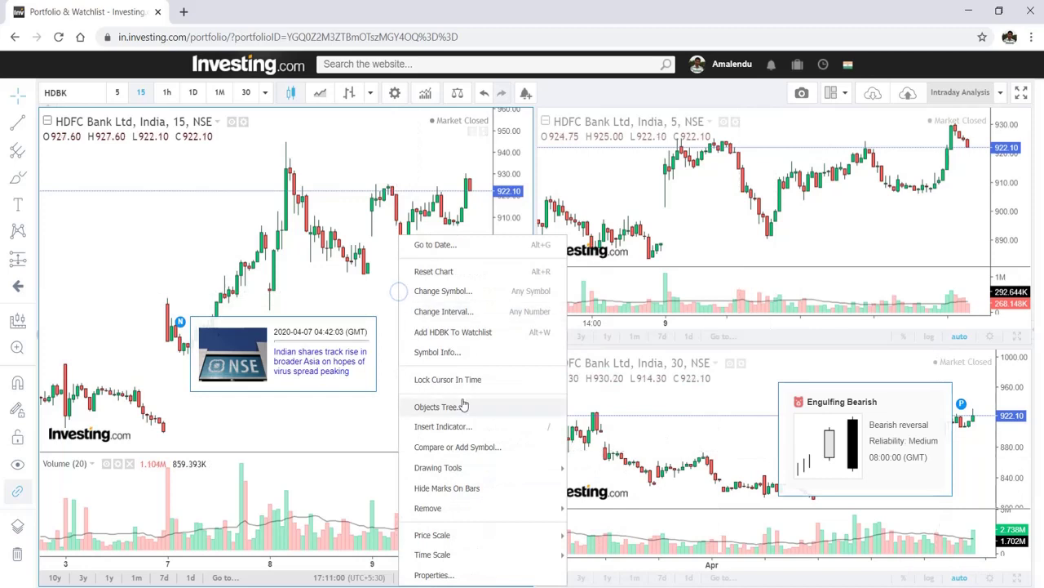
{"action": "left_click", "coordinate": [467, 489]}
{"action": "left_click", "coordinate": [862, 156]}
{"action": "scroll", "coordinate": [422, 341], "scroll_direction": "down", "scroll_amount": 2}
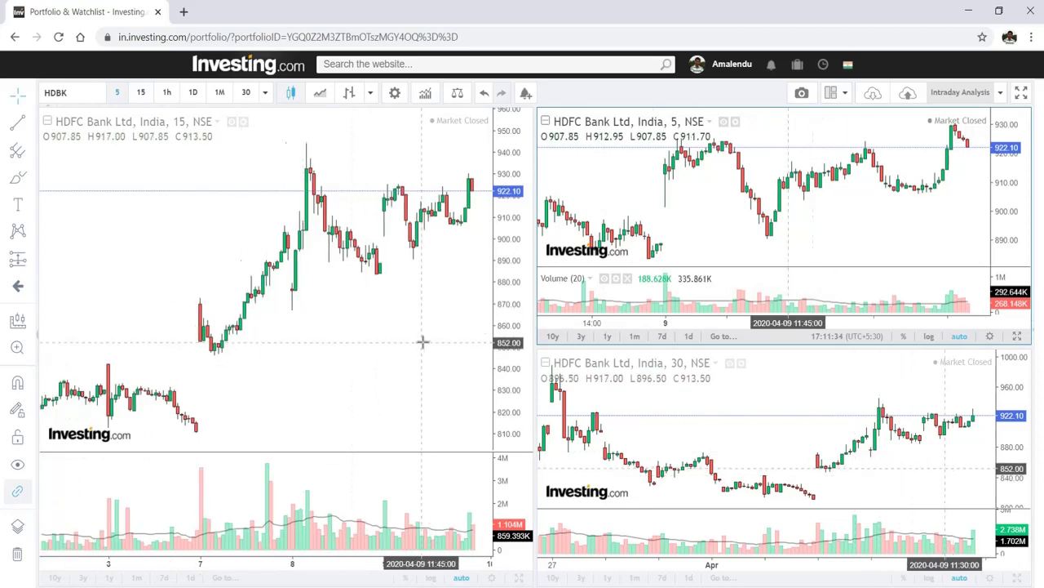
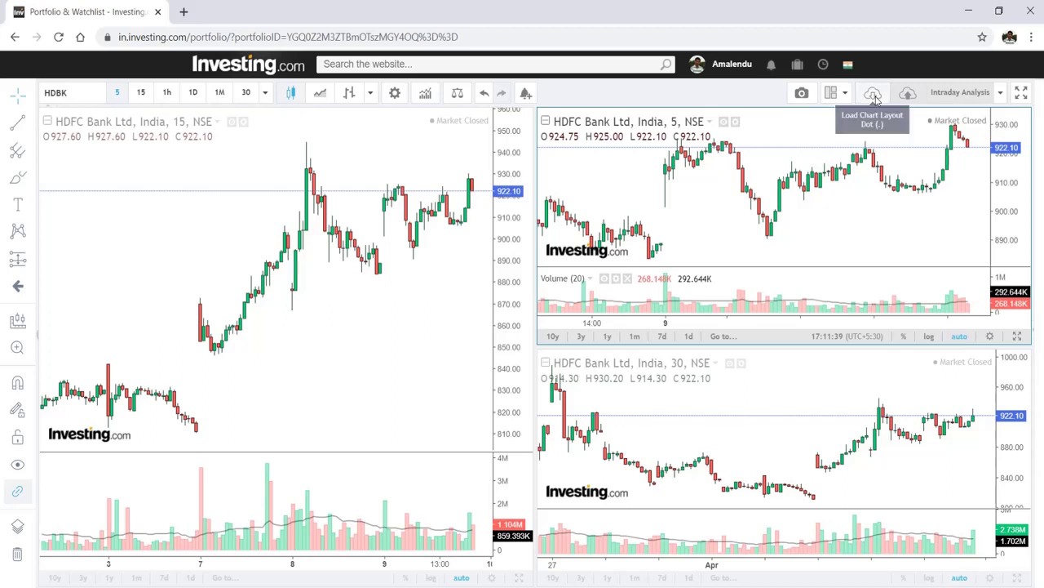
- Load the saved Daily Analysis layout, and reopen the watchlist with HDBK selected
{"action": "left_click", "coordinate": [873, 95]}
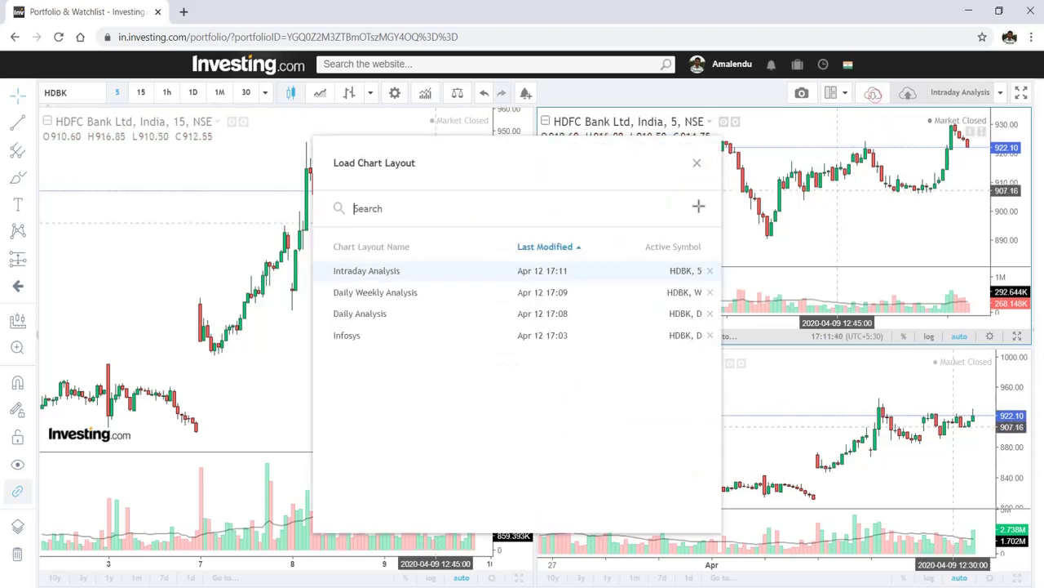
{"action": "left_click", "coordinate": [376, 316]}
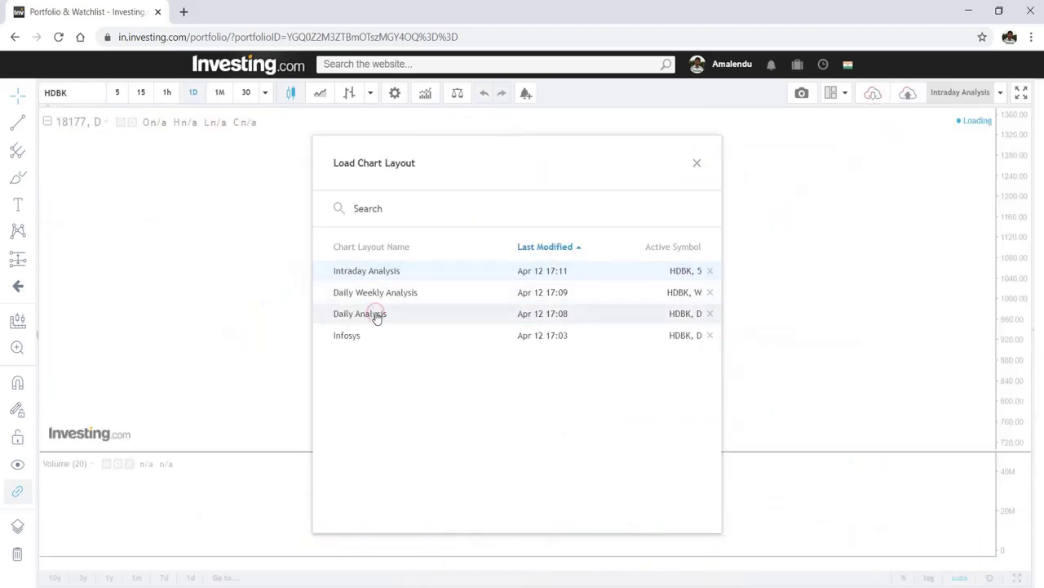
{"action": "left_click", "coordinate": [696, 162]}
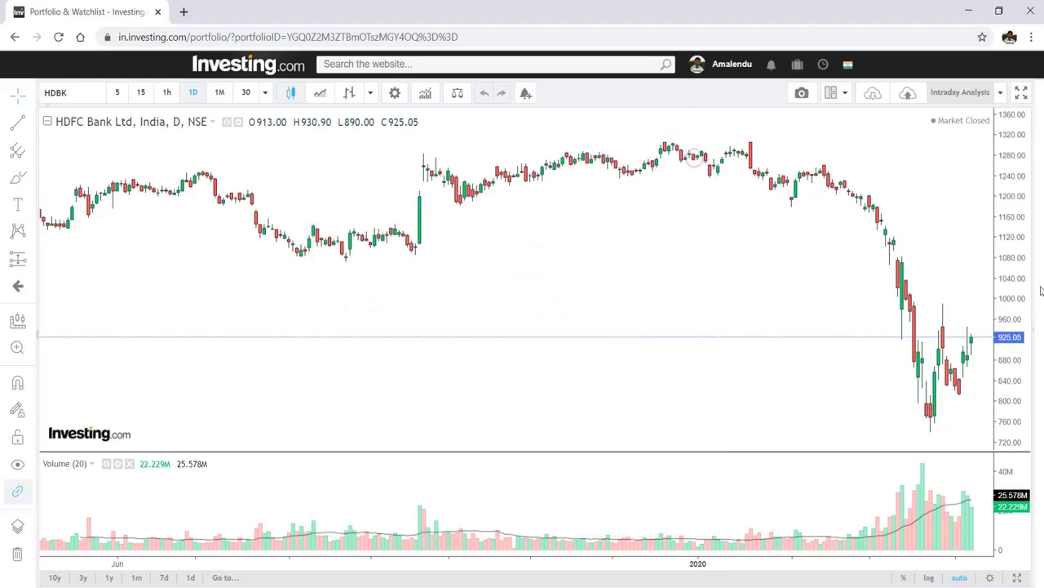
{"action": "left_click", "coordinate": [1037, 327]}
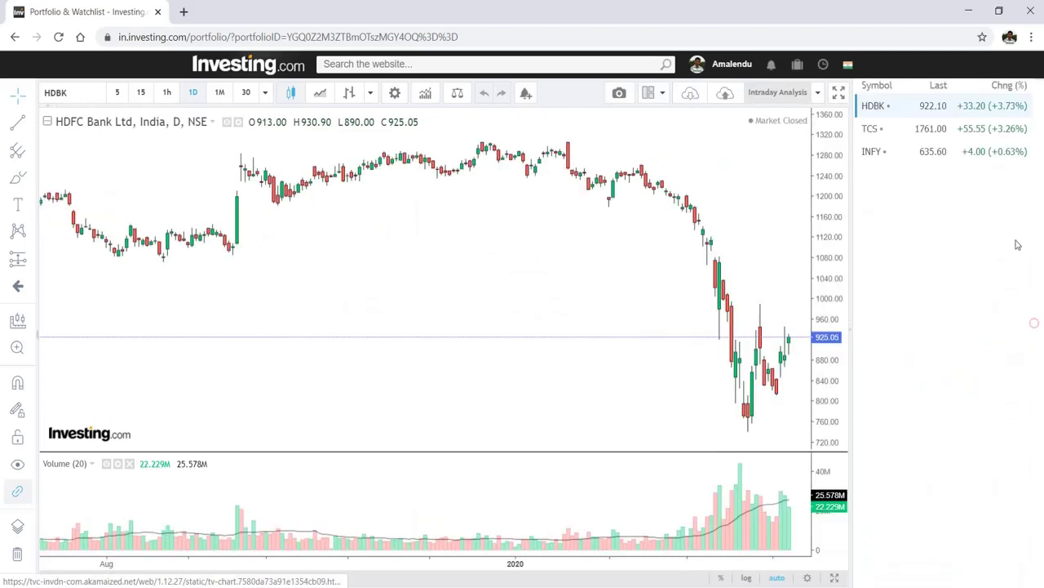
{"action": "left_click", "coordinate": [876, 109]}
- Draw a descending trend line on the daily HDBK chart from about 1320 in mid-February 2020 to about 733 in late April
{"action": "scroll", "coordinate": [618, 303], "scroll_direction": "up", "scroll_amount": 3}
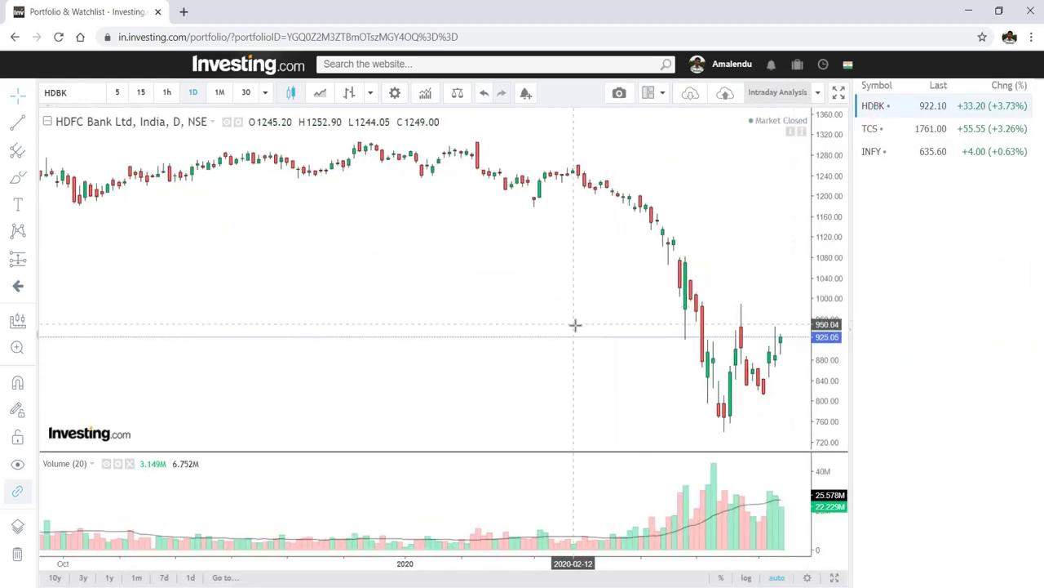
{"action": "scroll", "coordinate": [574, 326], "scroll_direction": "up", "scroll_amount": 2}
{"action": "left_click_drag", "start_coordinate": [729, 268], "coordinate": [611, 278]}
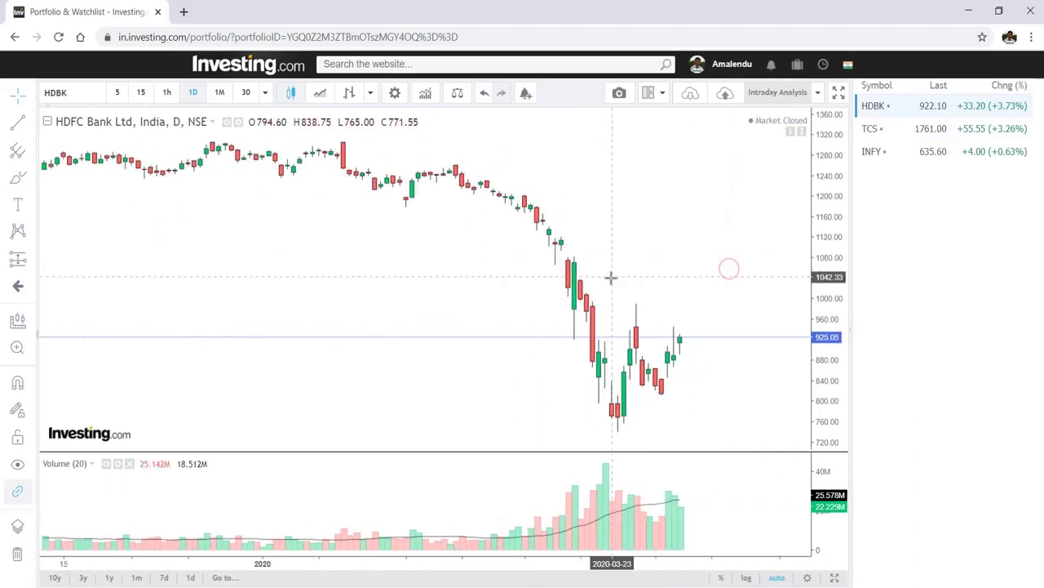
{"action": "left_click", "coordinate": [18, 122]}
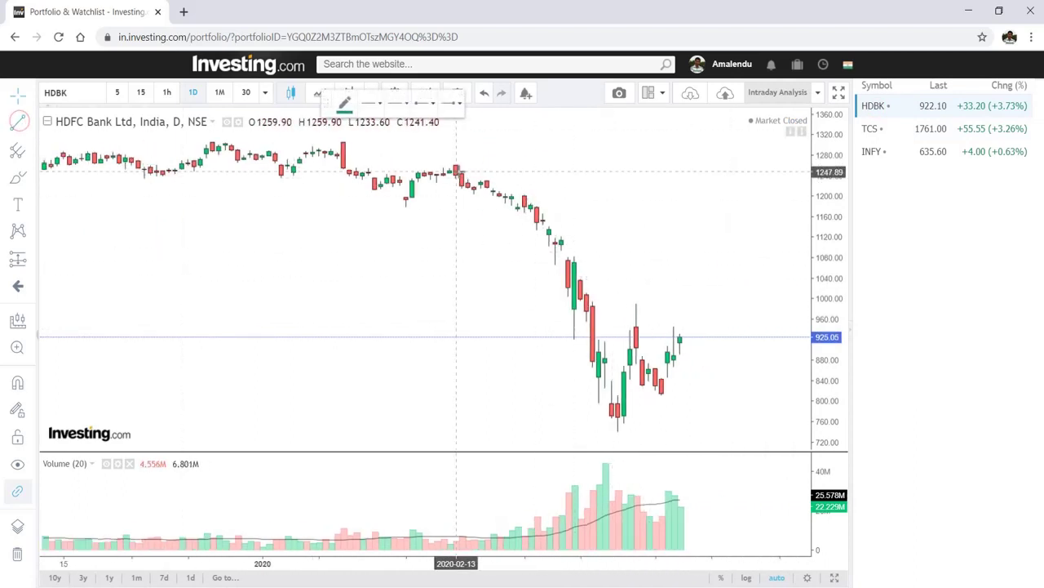
{"action": "left_click", "coordinate": [456, 164]}
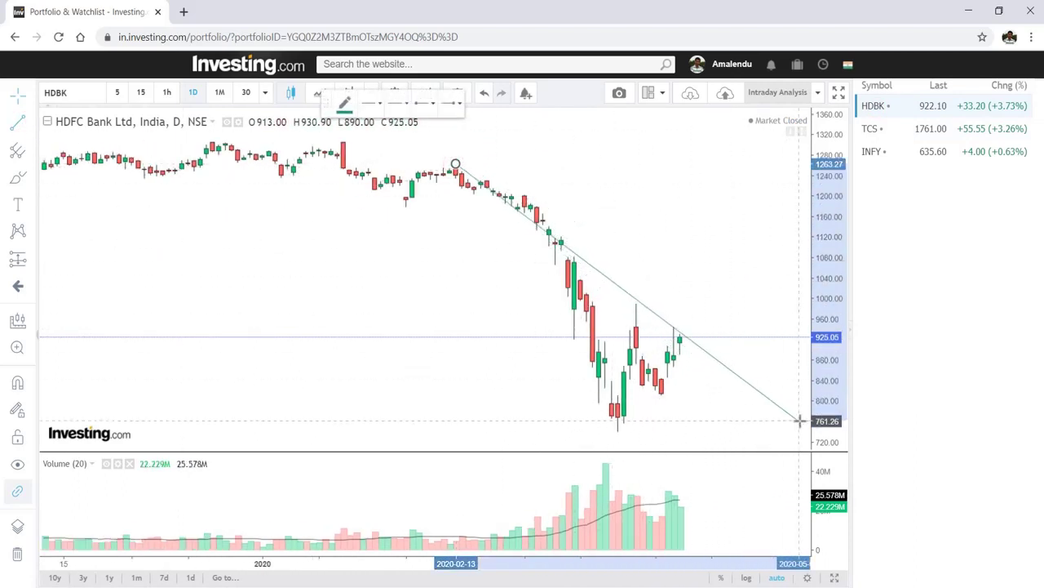
{"action": "left_click", "coordinate": [765, 433]}
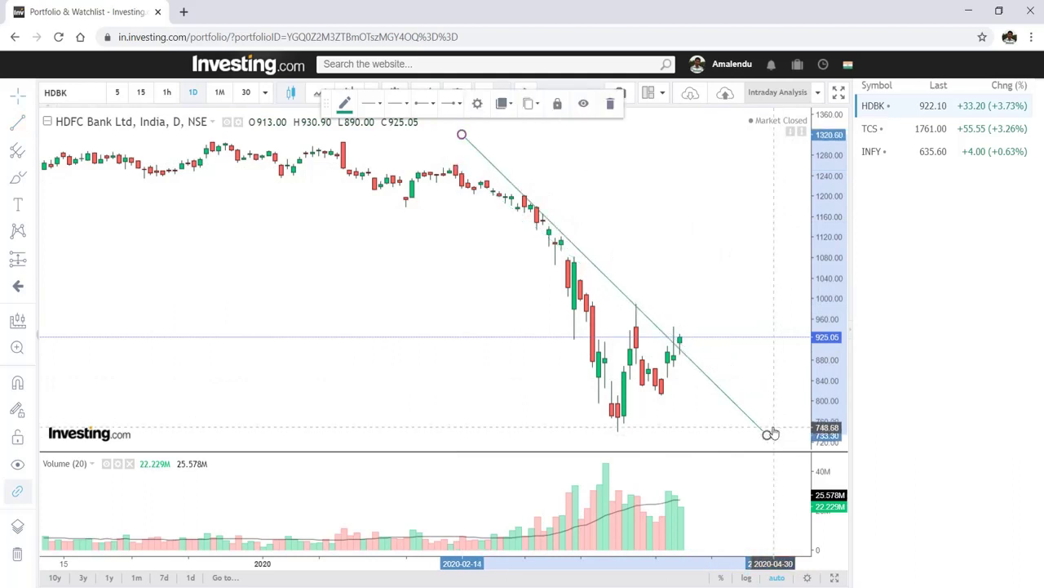
{"action": "left_click", "coordinate": [678, 246]}
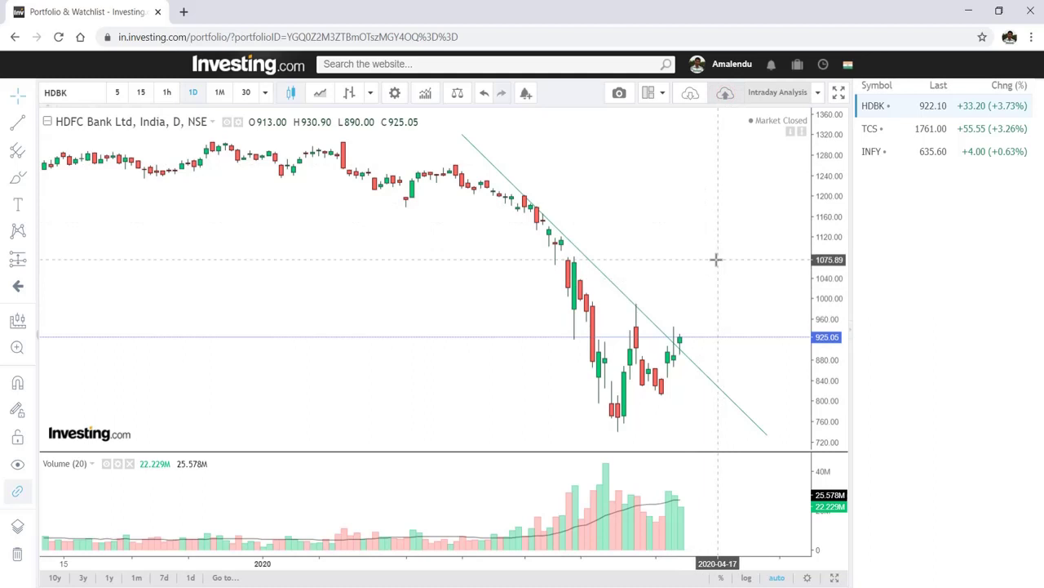
- Add the MACD and Relative Strength Index indicators to the daily HDBK chart
{"action": "left_click", "coordinate": [425, 95]}
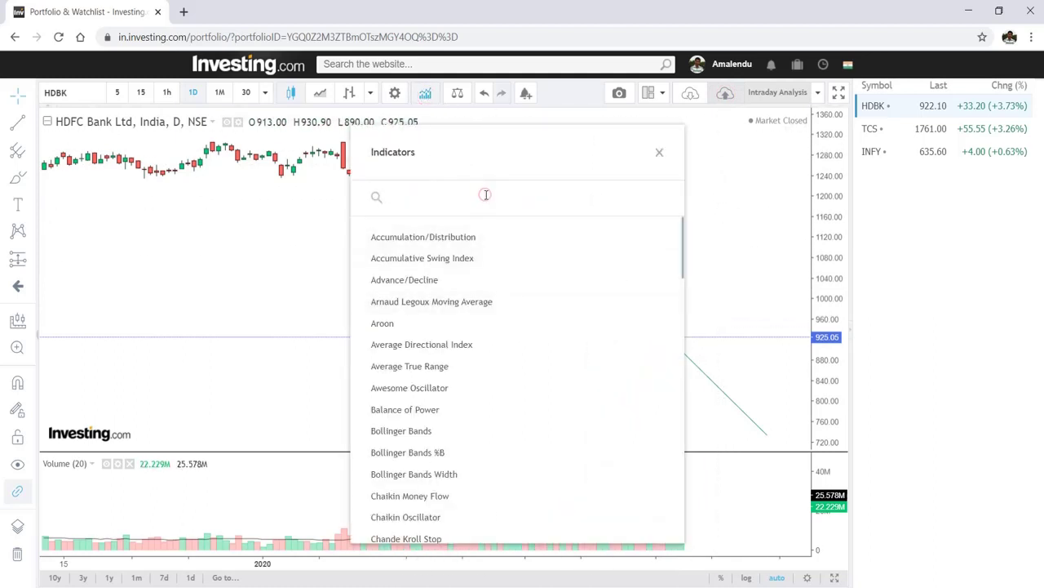
{"action": "type", "text": "macd"}
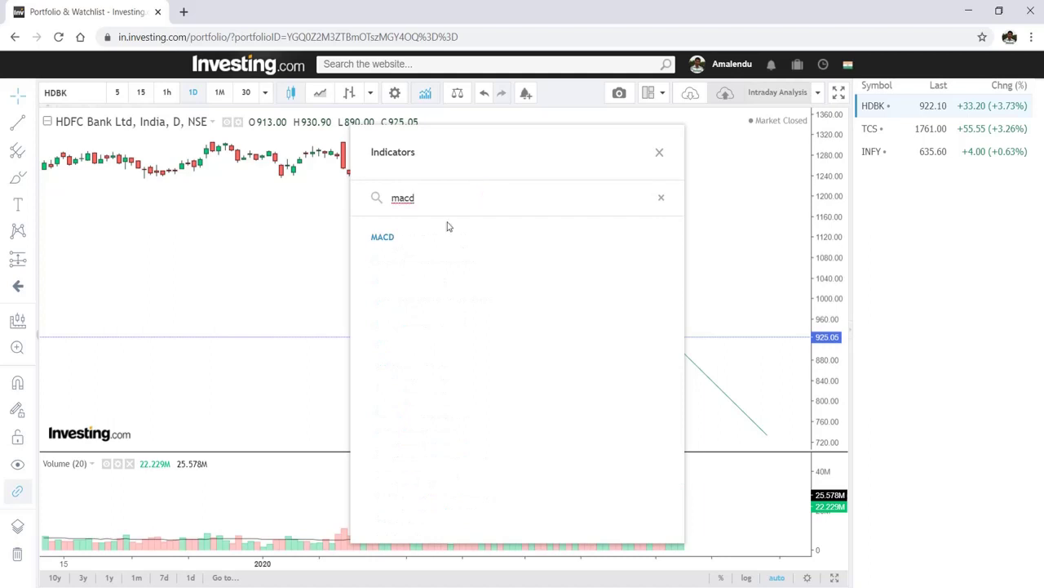
{"action": "left_click", "coordinate": [402, 238]}
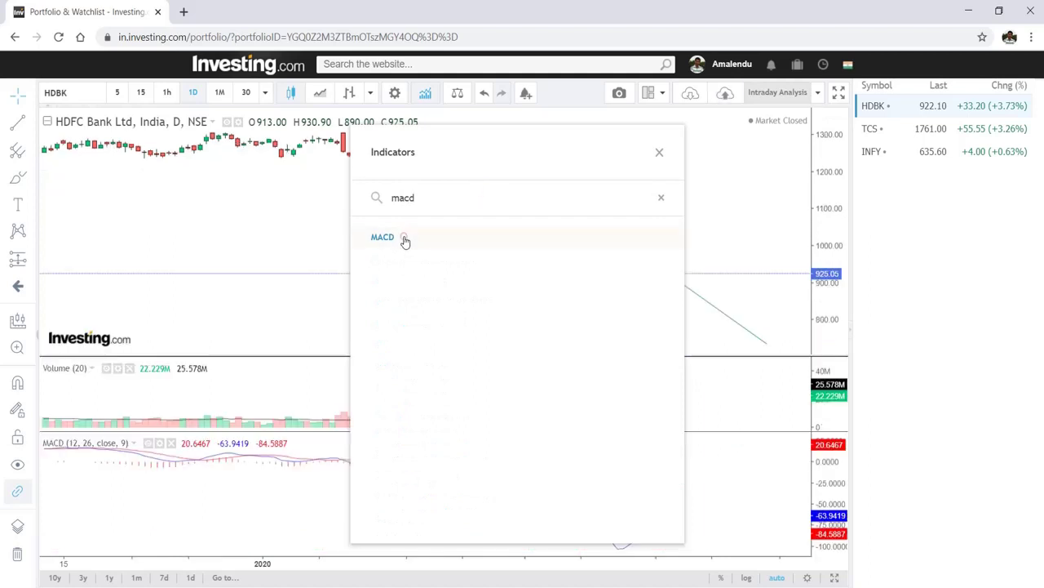
{"action": "double_click", "coordinate": [437, 199]}
{"action": "type", "text": "rsiu"}
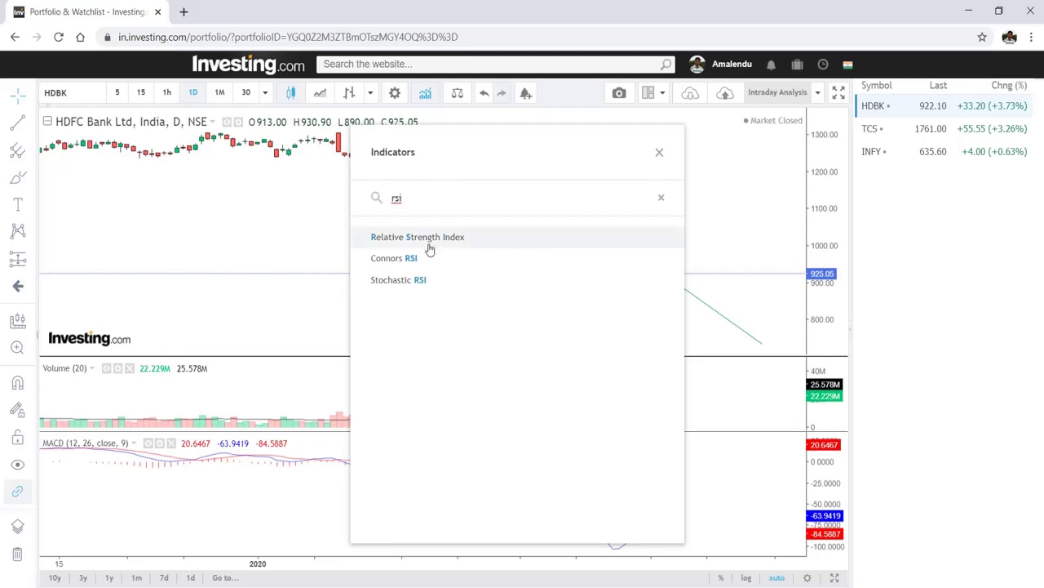
{"action": "left_click", "coordinate": [429, 241]}
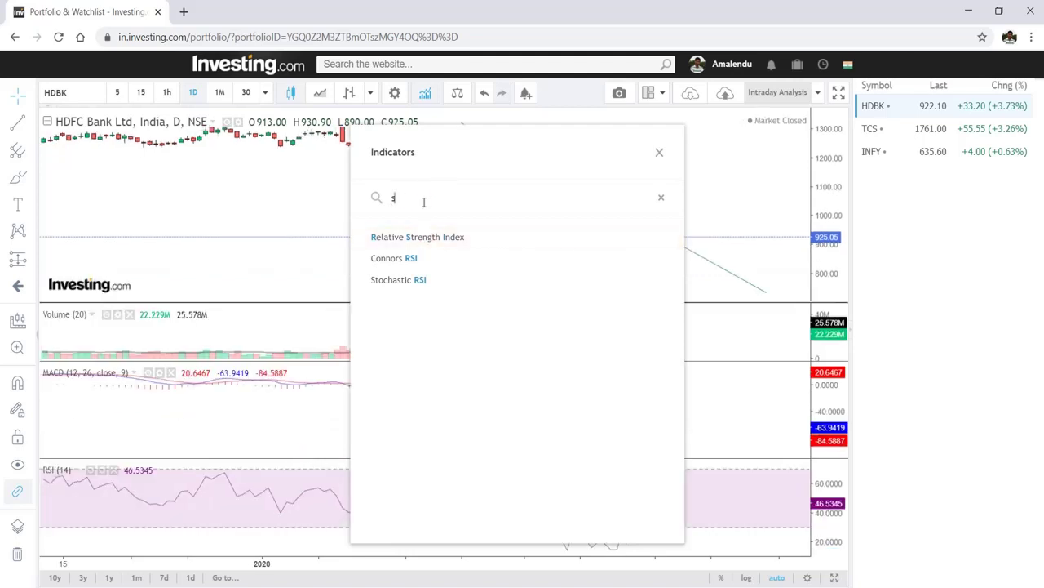
- Add the Stochastic indicator to the chart and close the indicator list
{"action": "type", "text": "to"}
{"action": "left_click", "coordinate": [421, 236]}
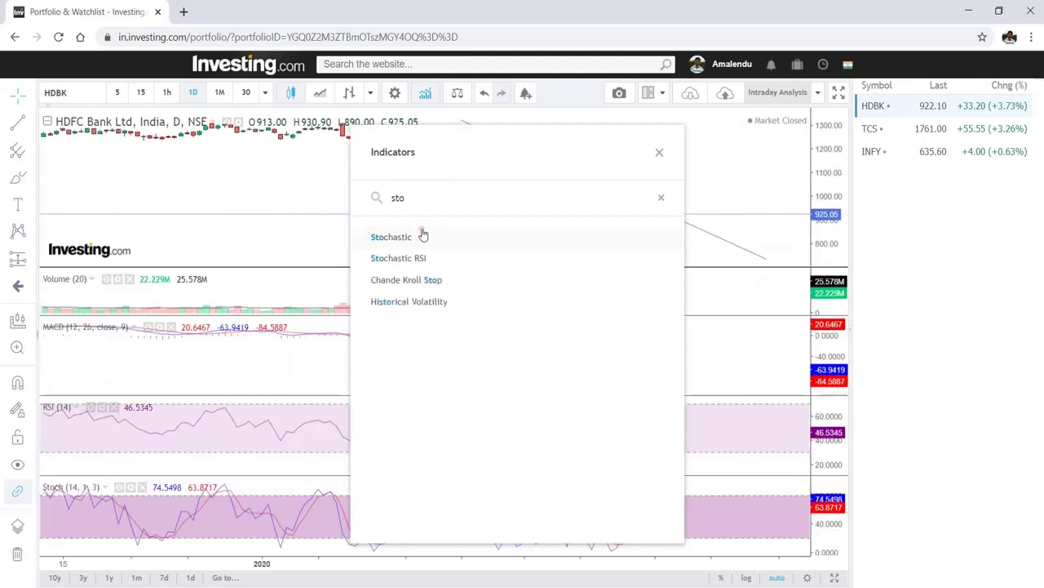
{"action": "left_click", "coordinate": [659, 152]}
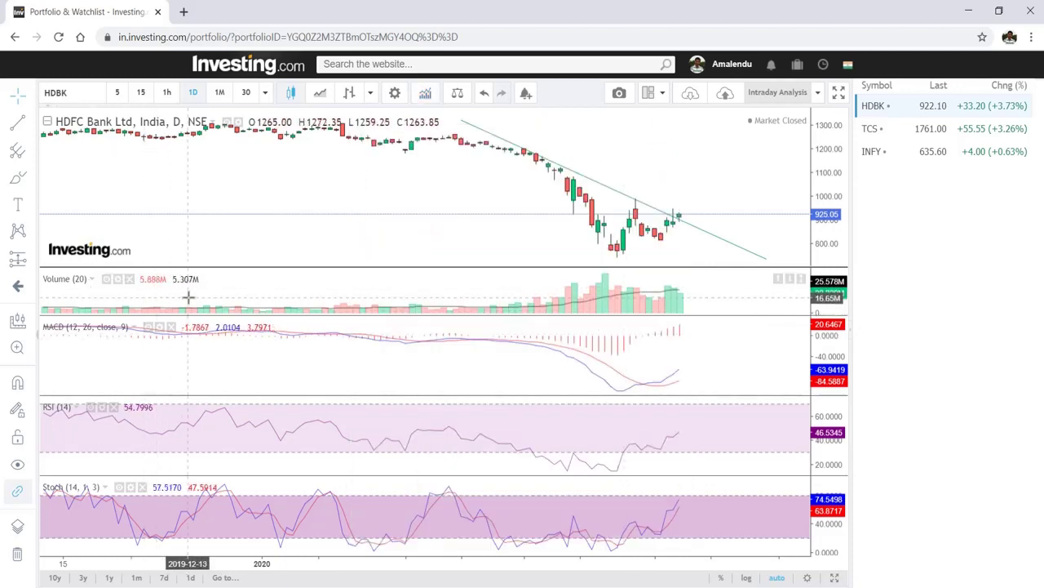
- Merge the Volume indicator up into the HDBK price pane
{"action": "right_click", "coordinate": [92, 278]}
{"action": "left_click", "coordinate": [224, 229]}
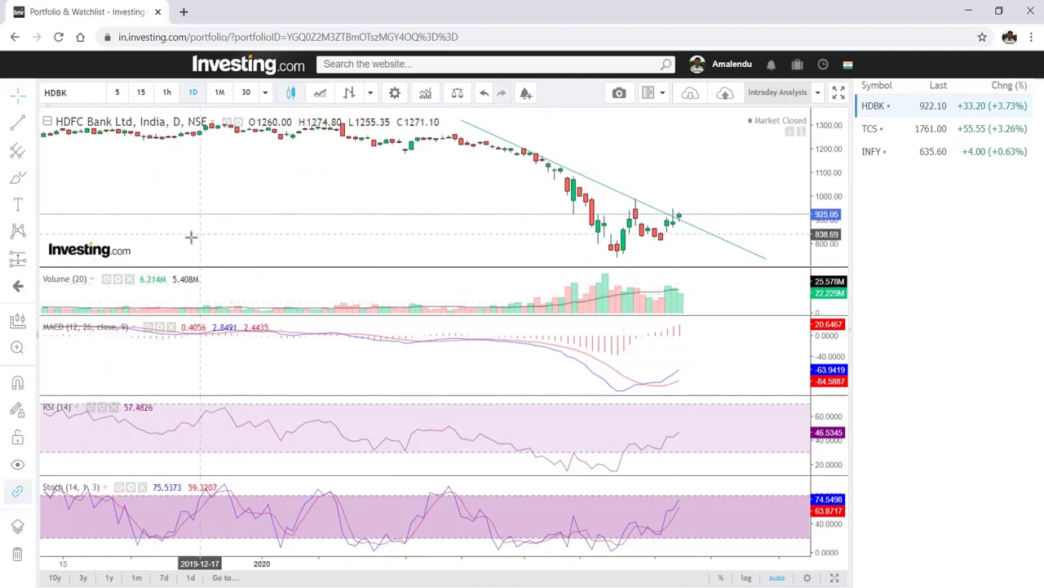
{"action": "left_click", "coordinate": [93, 278]}
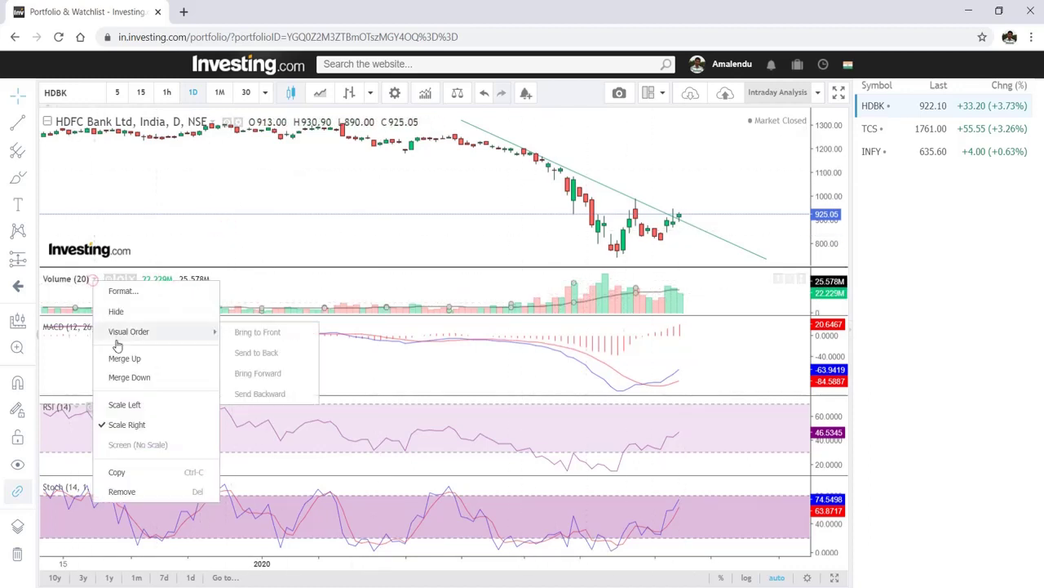
{"action": "left_click", "coordinate": [158, 366]}
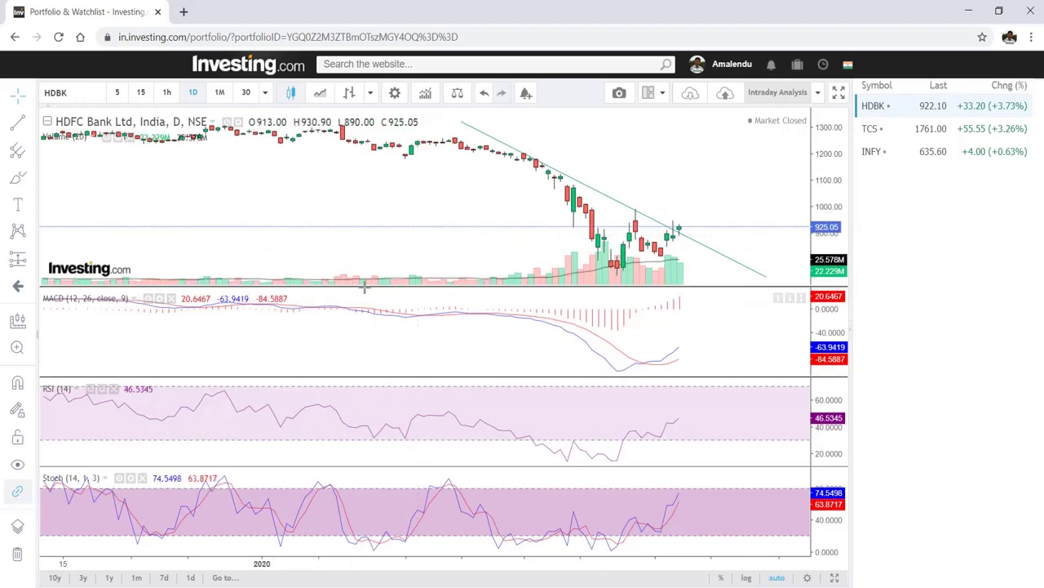
- Hide the Volume indicator on the daily HDBK chart
{"action": "left_click", "coordinate": [105, 137]}
{"action": "left_click", "coordinate": [105, 137]}
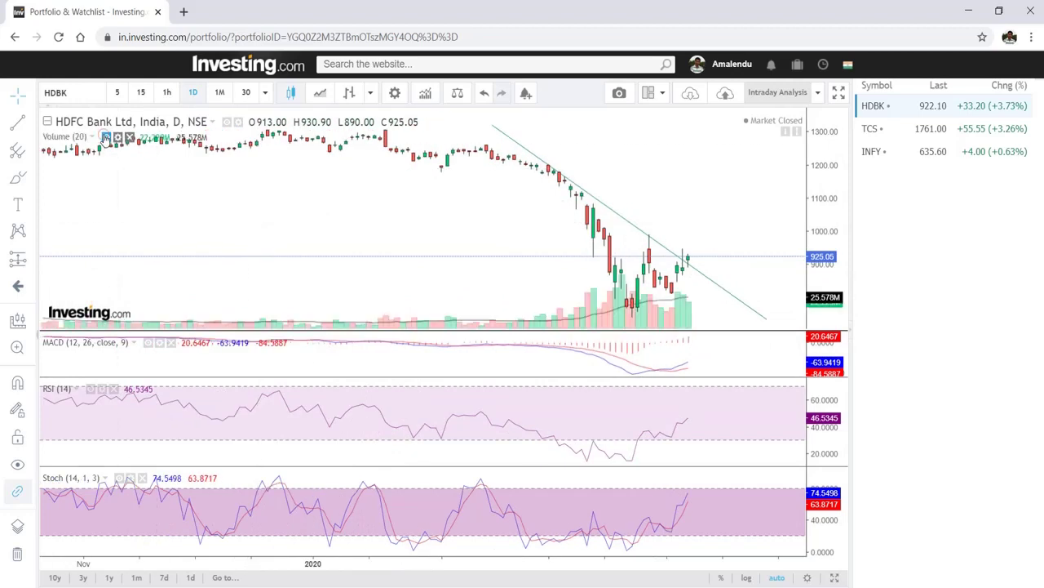
{"action": "left_click", "coordinate": [105, 137]}
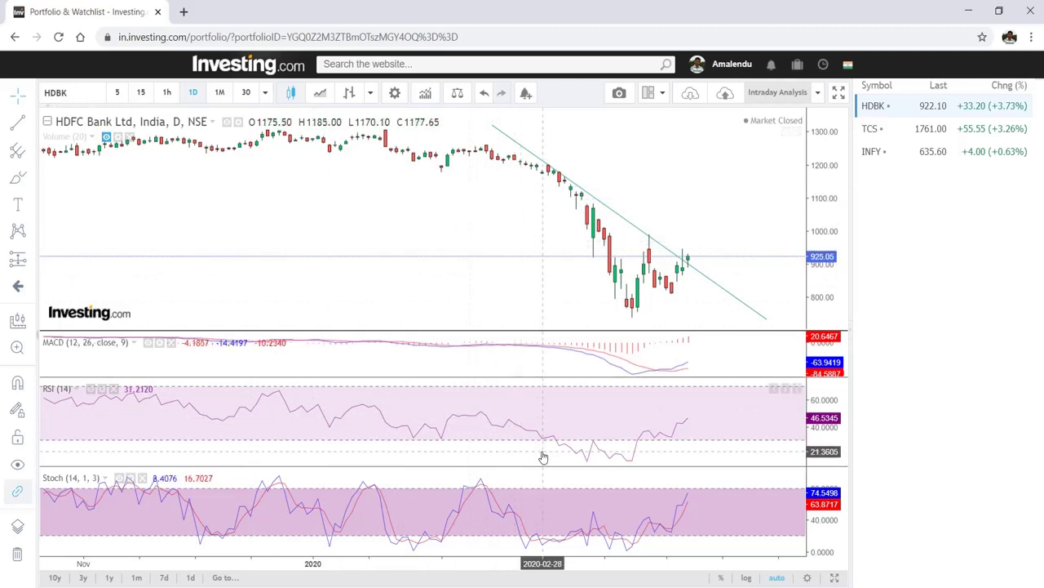
- Resize the MACD, RSI and Stochastic panes beneath the daily HDBK chart, giving the price pane more height
{"action": "left_click_drag", "start_coordinate": [541, 471], "coordinate": [541, 487]}
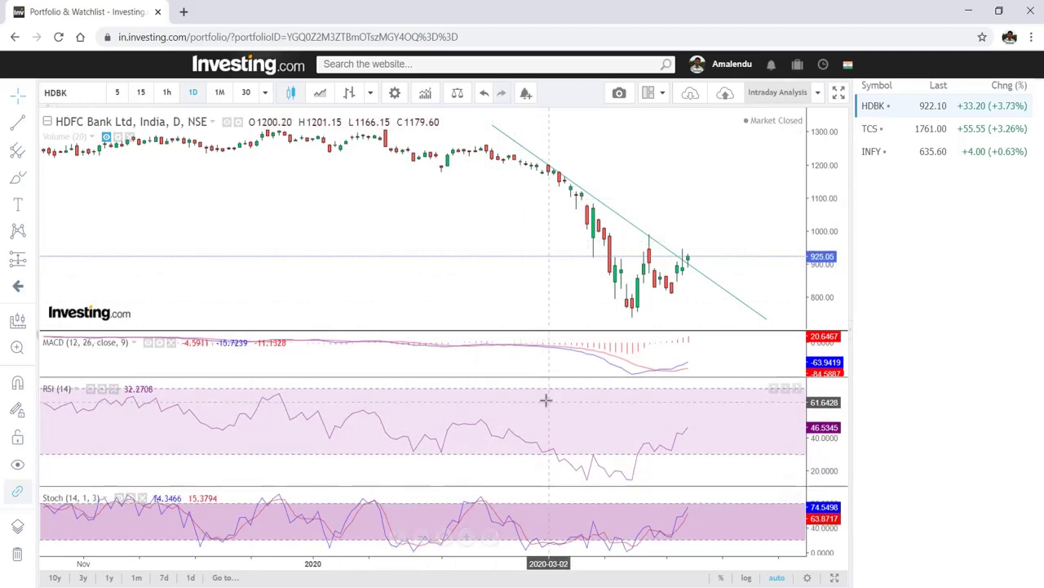
{"action": "left_click_drag", "start_coordinate": [544, 378], "coordinate": [544, 415]}
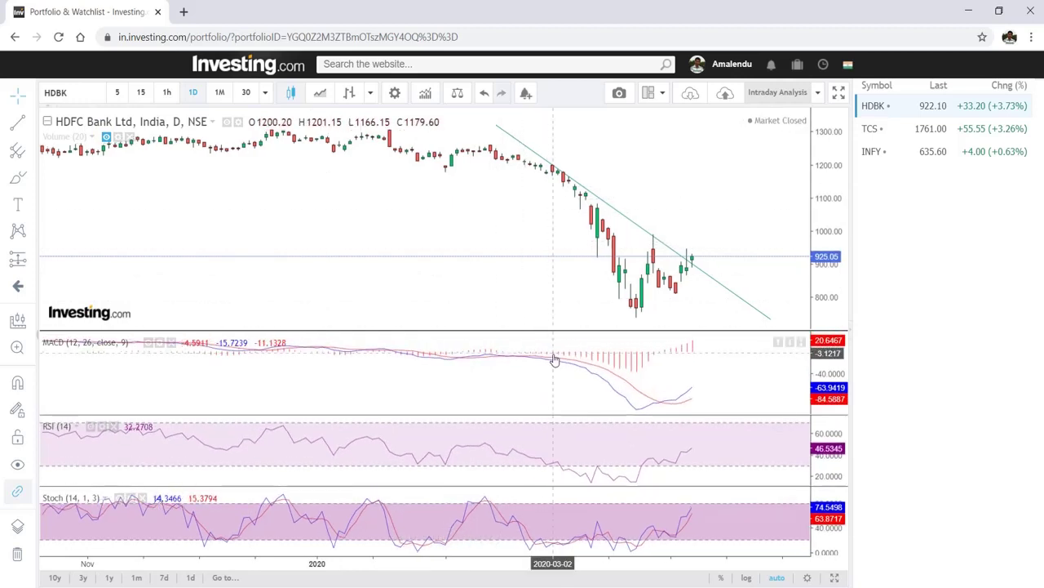
{"action": "left_click_drag", "start_coordinate": [548, 331], "coordinate": [552, 362]}
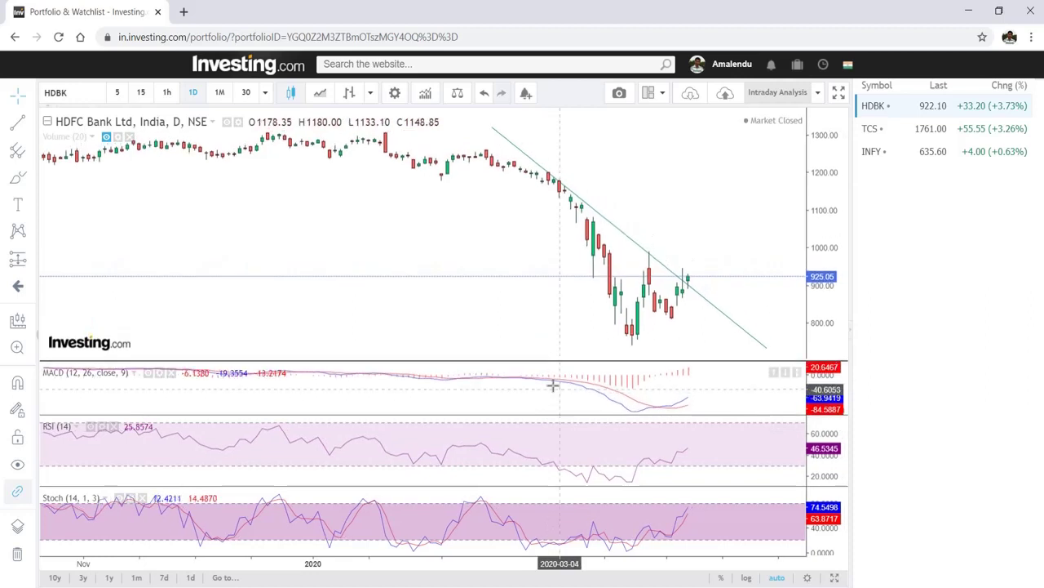
{"action": "scroll", "coordinate": [383, 285], "scroll_direction": "down", "scroll_amount": 3}
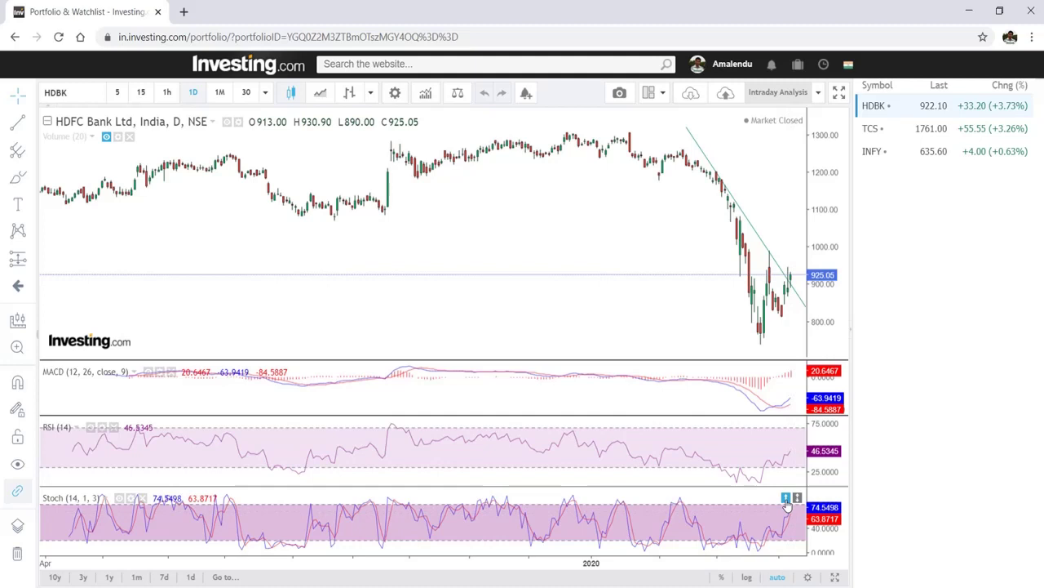
- Move the Stochastic pane above RSI, and shift the MACD pane down one place and back up
{"action": "left_click", "coordinate": [786, 498]}
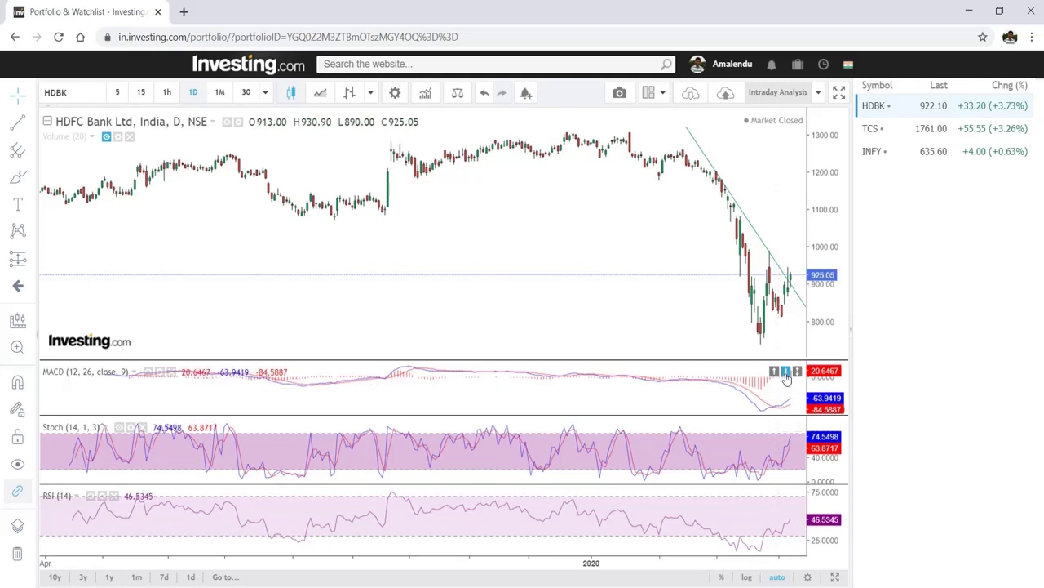
{"action": "left_click", "coordinate": [786, 372]}
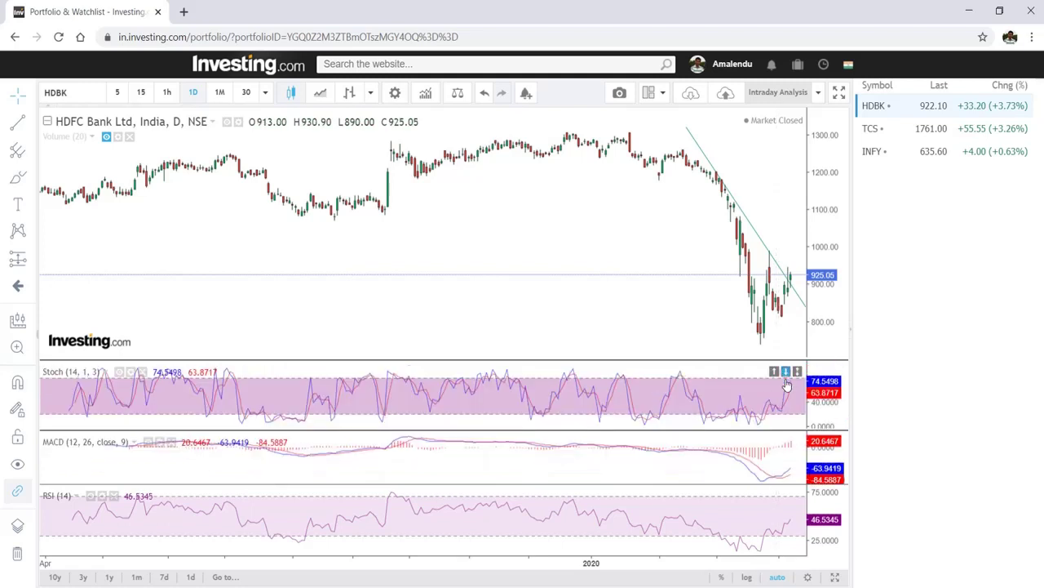
{"action": "left_click", "coordinate": [775, 443]}
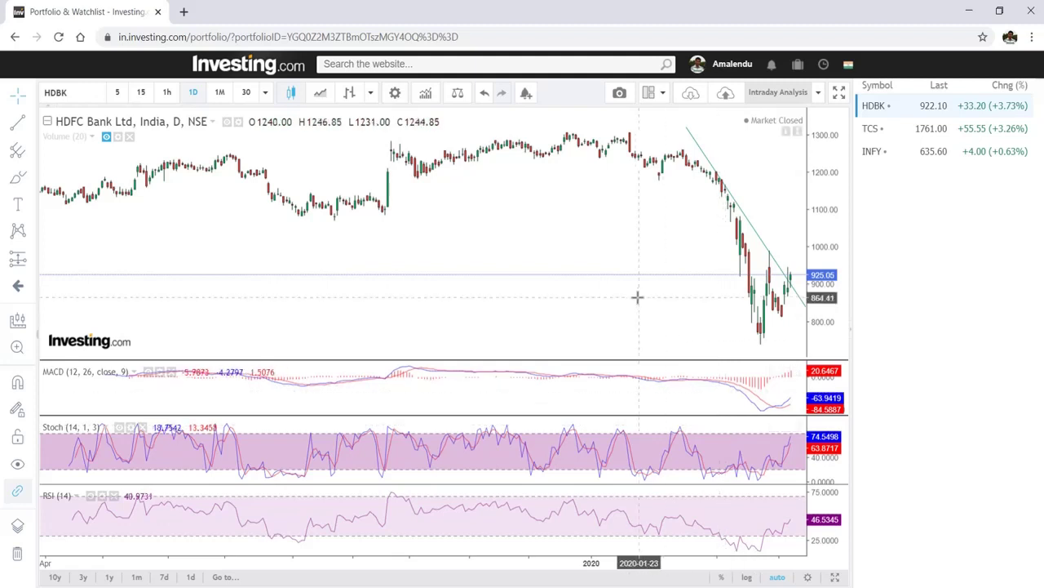
- Load the saved Daily Analysis chart layout and close the layout list
{"action": "key", "text": "period"}
{"action": "left_click", "coordinate": [363, 293]}
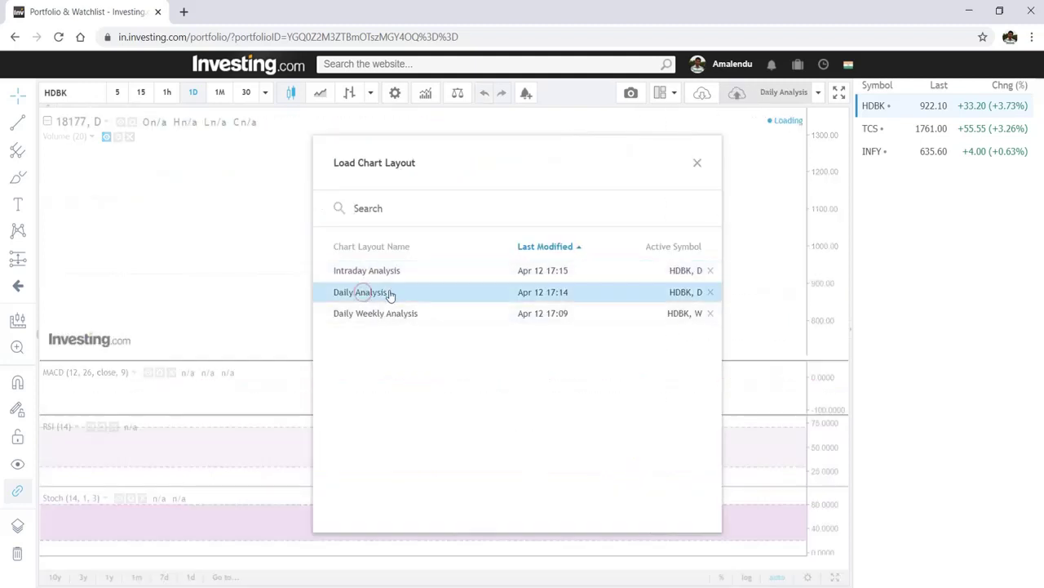
{"action": "left_click", "coordinate": [698, 165]}
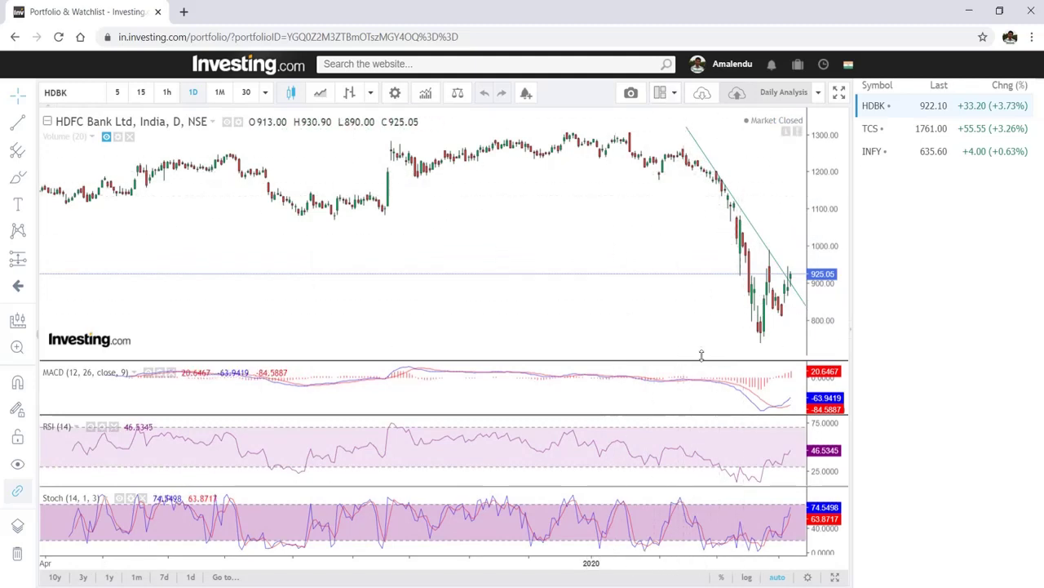
- Load the saved Intraday Analysis chart layout and close the layout list
{"action": "left_click", "coordinate": [704, 96]}
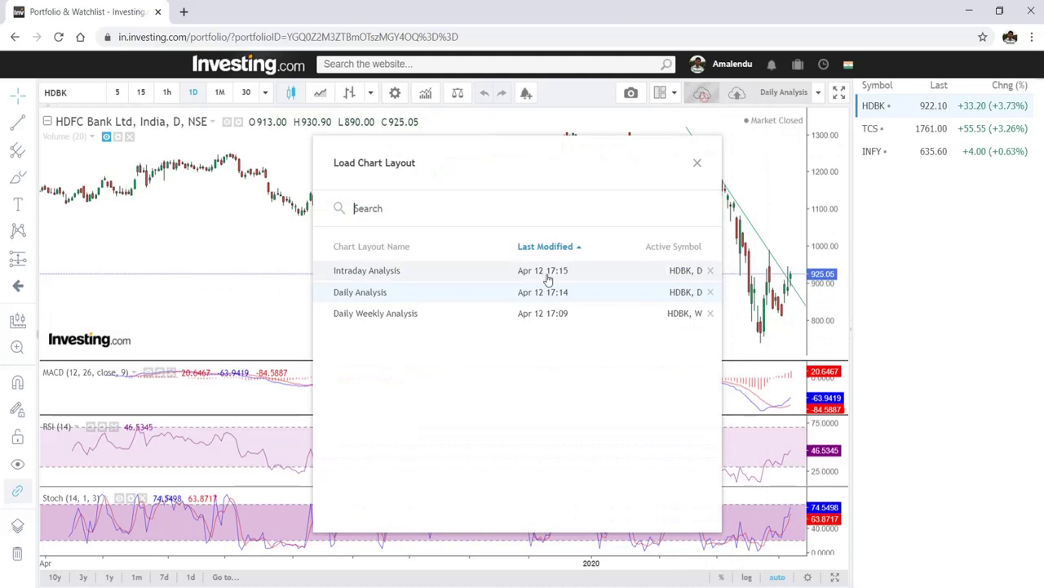
{"action": "left_click", "coordinate": [408, 273]}
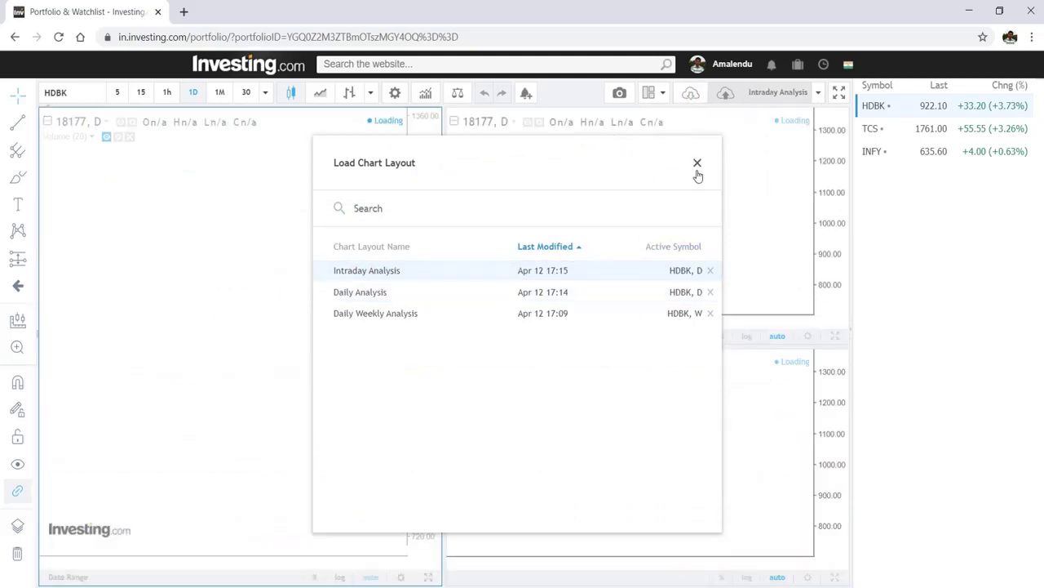
{"action": "left_click", "coordinate": [698, 168]}
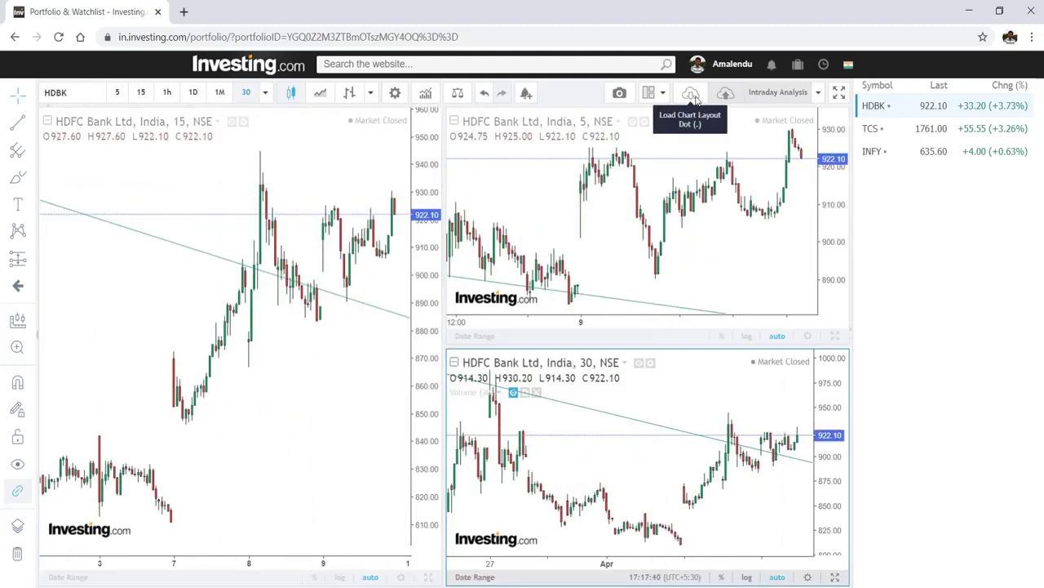
- Draw an ascending trend line on the 15-minute HDBK chart from about 738 on 24 March 2020 to about 841 on 10 April
{"action": "scroll", "coordinate": [677, 242], "scroll_direction": "down", "scroll_amount": 2}
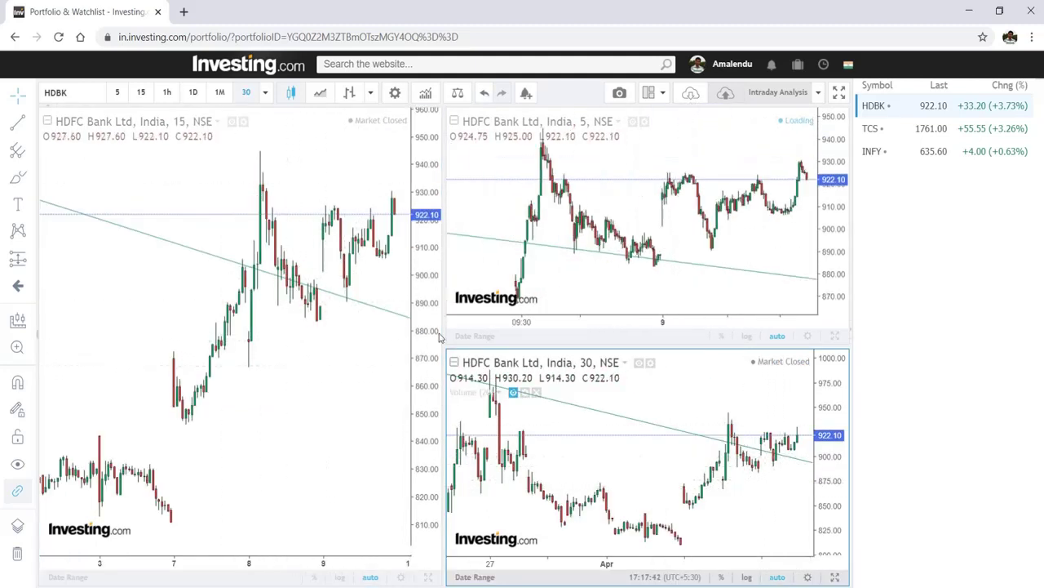
{"action": "scroll", "coordinate": [302, 366], "scroll_direction": "down", "scroll_amount": 3}
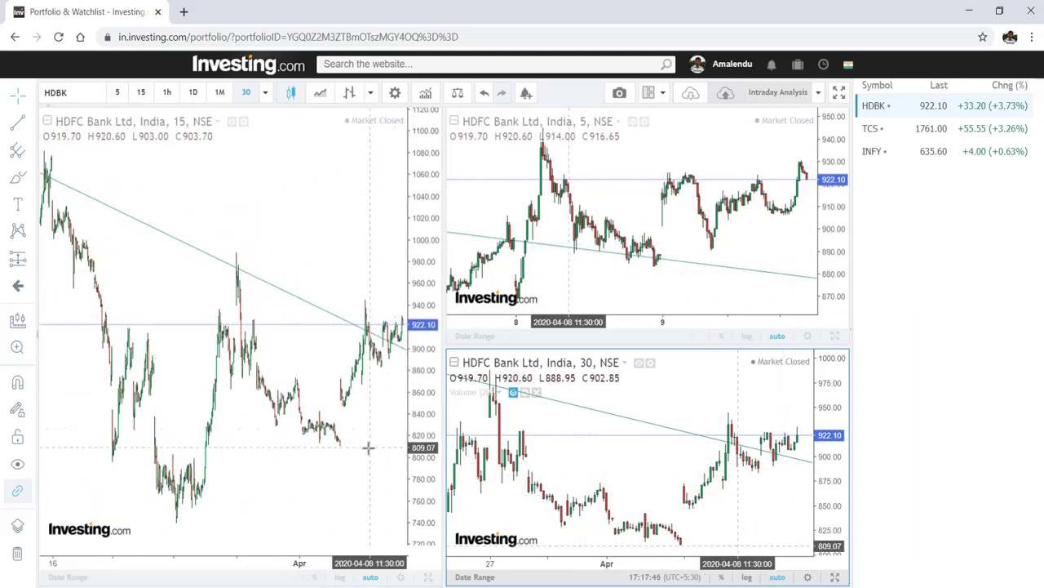
{"action": "scroll", "coordinate": [305, 490], "scroll_direction": "up", "scroll_amount": 3}
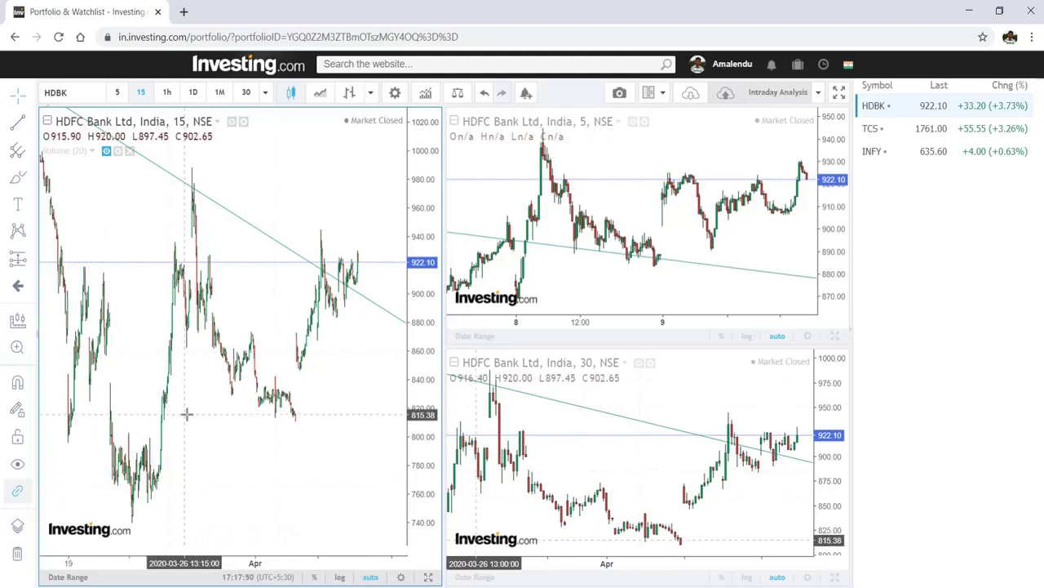
{"action": "left_click", "coordinate": [19, 124]}
{"action": "left_click", "coordinate": [129, 523]}
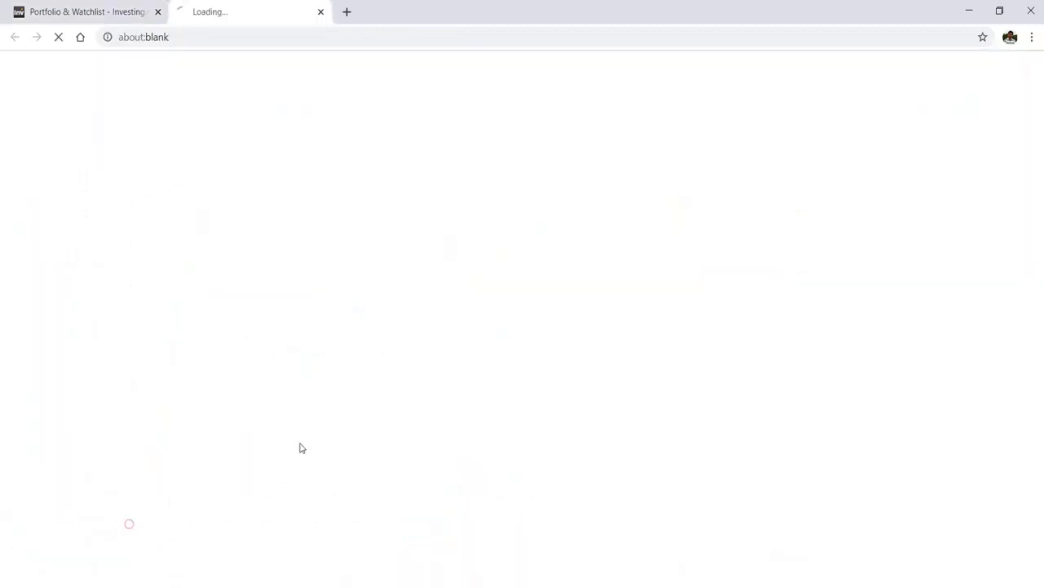
{"action": "left_click", "coordinate": [320, 11]}
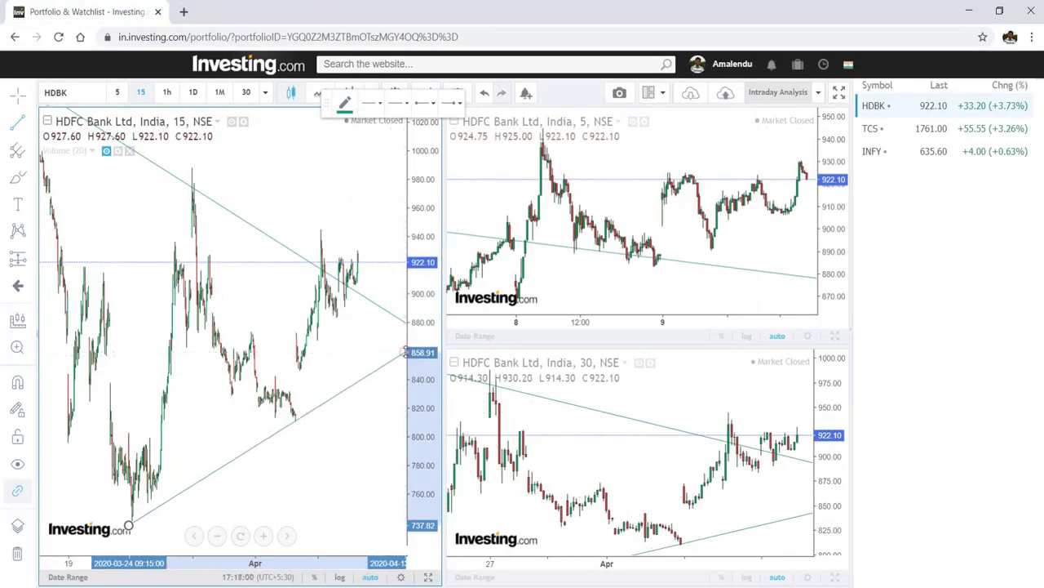
{"action": "left_click", "coordinate": [370, 377]}
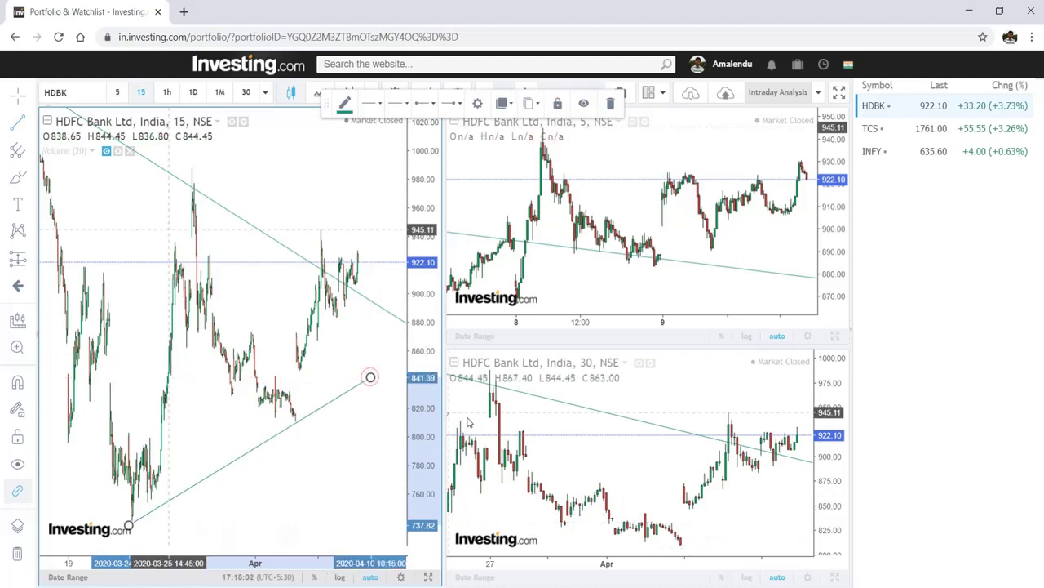
- Maximize the 30-minute HDBK chart and draw an ascending trend line from about 783 on 31 March 2020 to about 835 on 9 April
{"action": "left_click", "coordinate": [834, 578]}
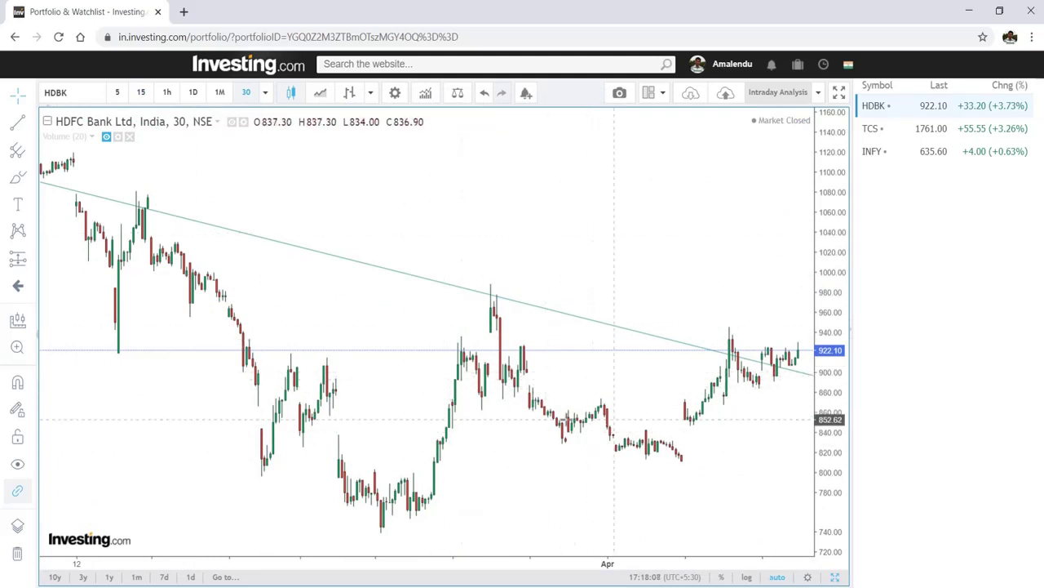
{"action": "scroll", "coordinate": [473, 380], "scroll_direction": "down", "scroll_amount": 5}
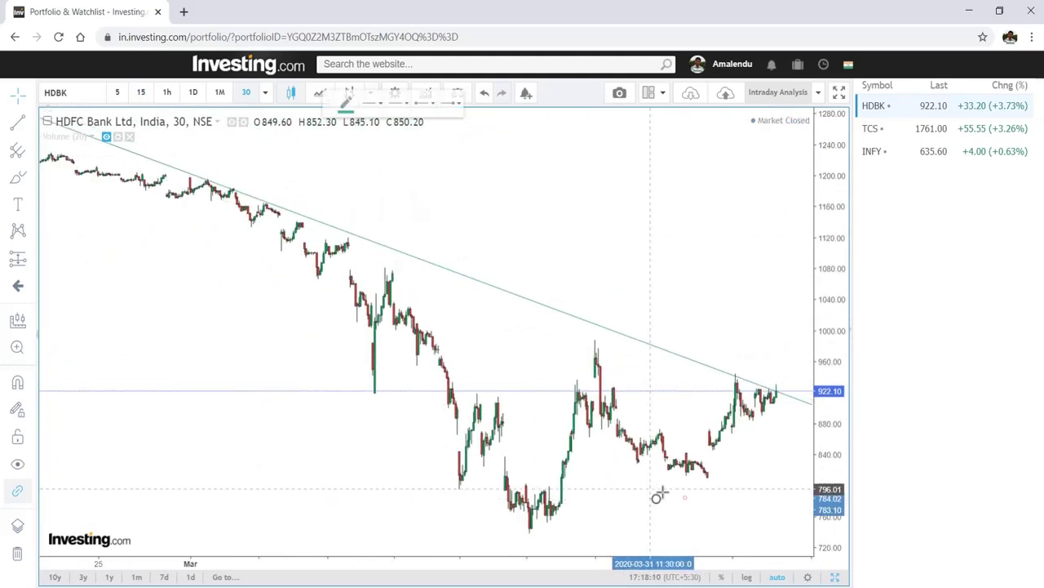
{"action": "left_click_drag", "start_coordinate": [658, 496], "coordinate": [498, 495]}
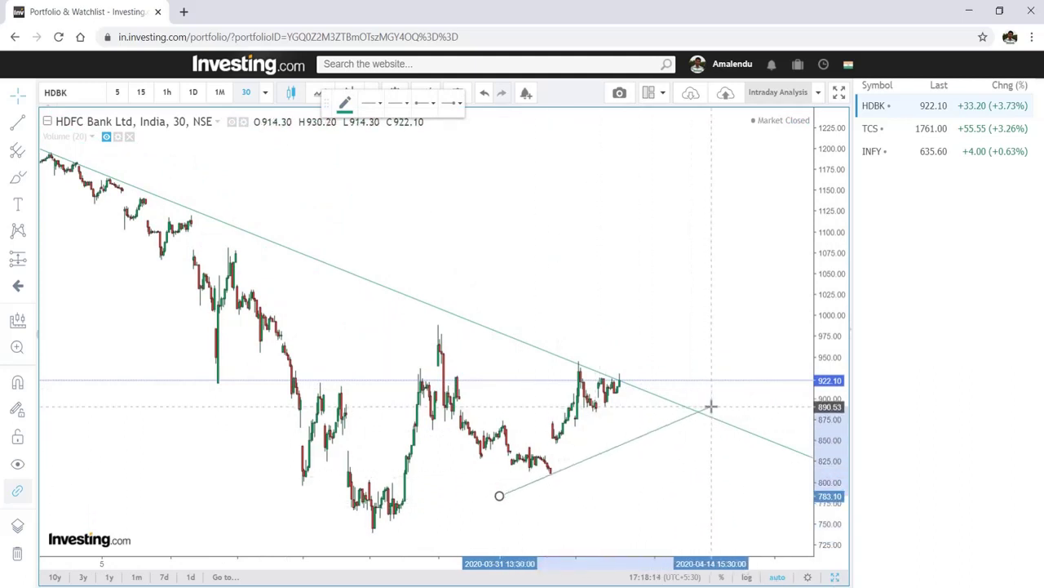
{"action": "left_click", "coordinate": [605, 452]}
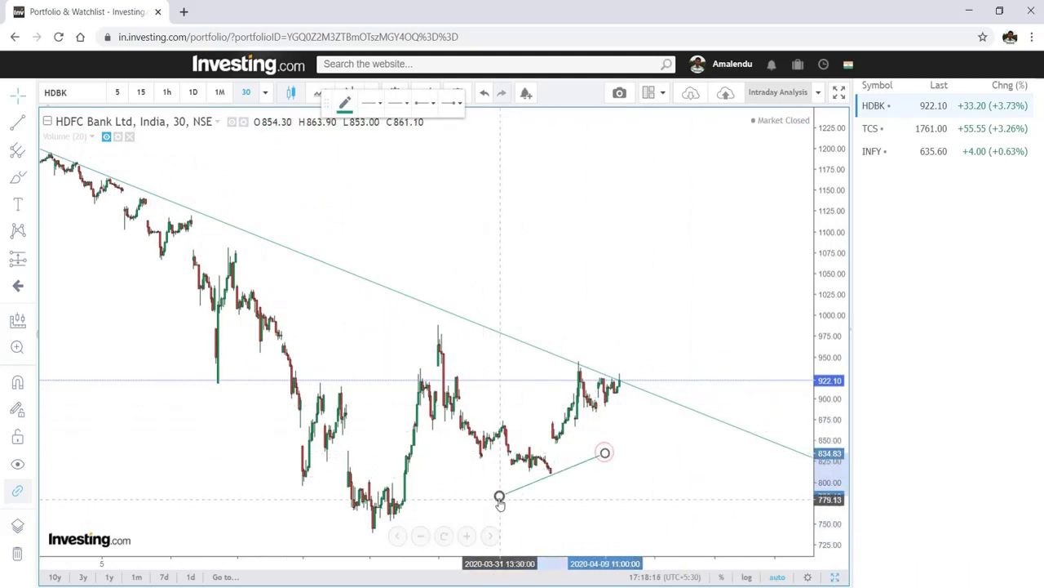
- Stretch the 30-minute trend line from about 733 on 23 March to about 881 in mid-April 2020, and restore the three-chart view
{"action": "left_click_drag", "start_coordinate": [499, 496], "coordinate": [355, 538]}
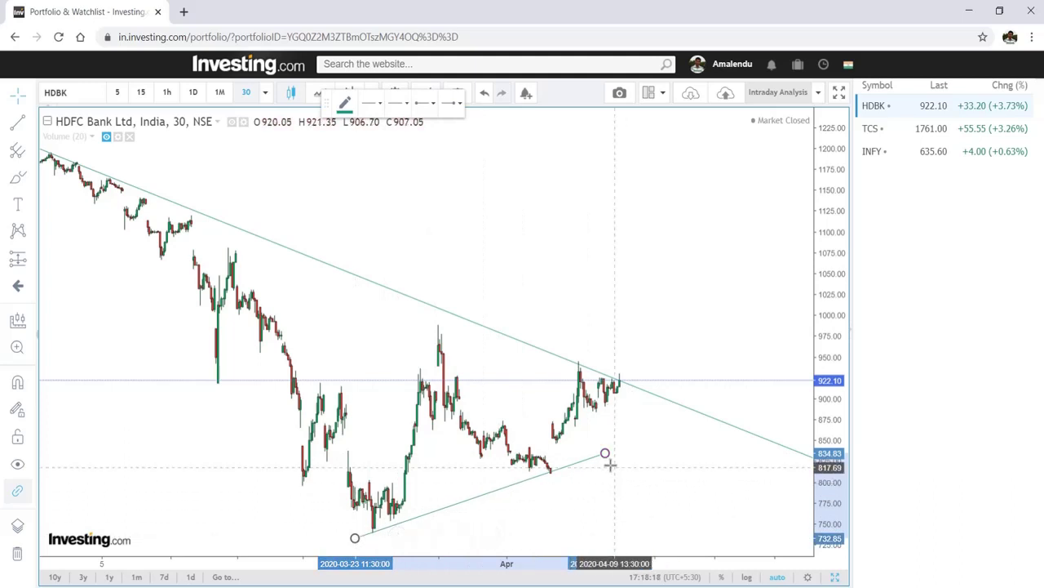
{"action": "left_click_drag", "start_coordinate": [604, 453], "coordinate": [721, 420]}
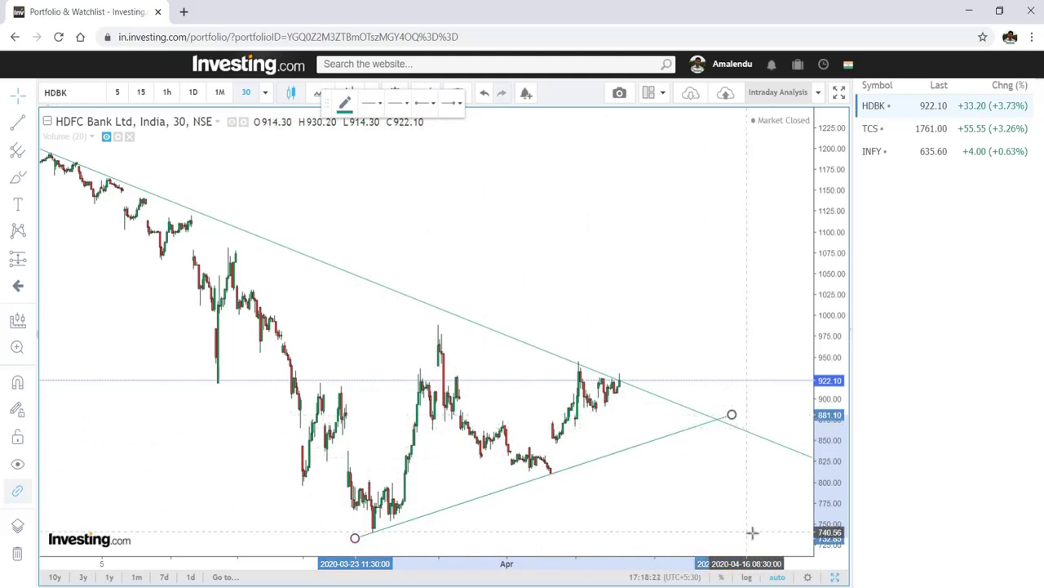
{"action": "left_click", "coordinate": [839, 577]}
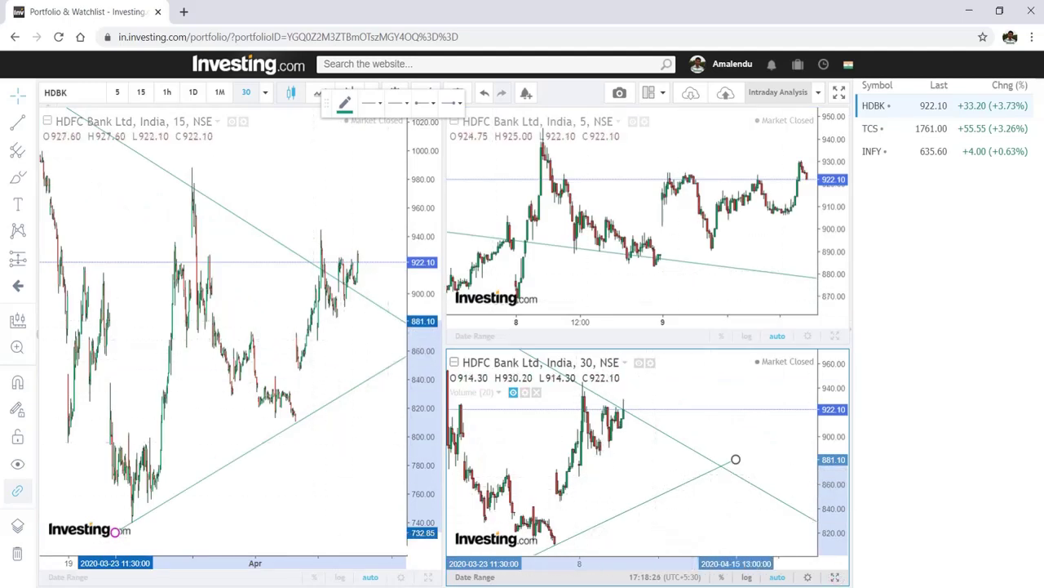
- Check the maximized 15-minute chart, restore the three-chart view, and extend its ascending trend line's end to about 902 on 13 April 2020
{"action": "left_click", "coordinate": [428, 577]}
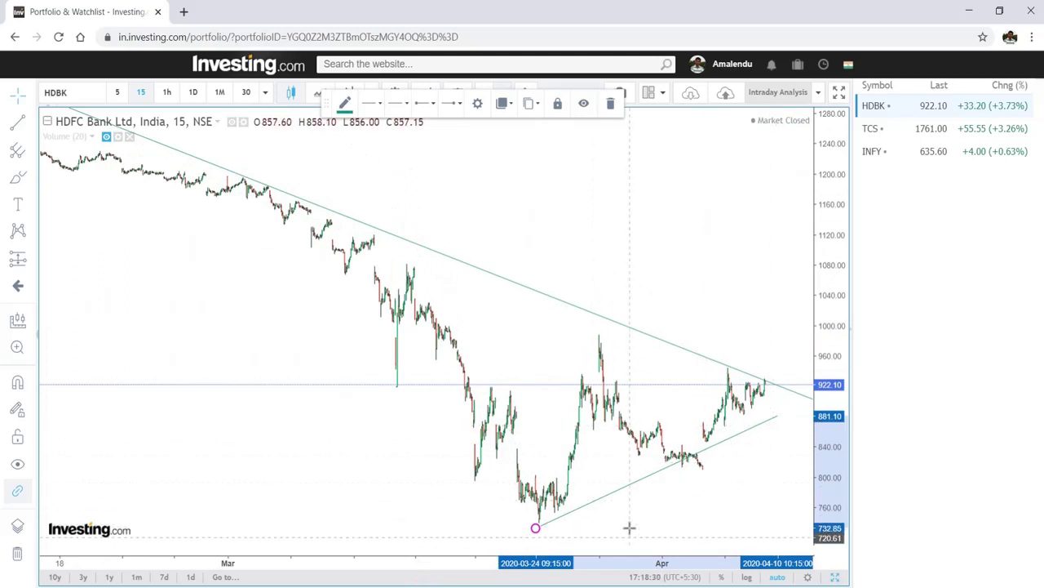
{"action": "left_click", "coordinate": [833, 577]}
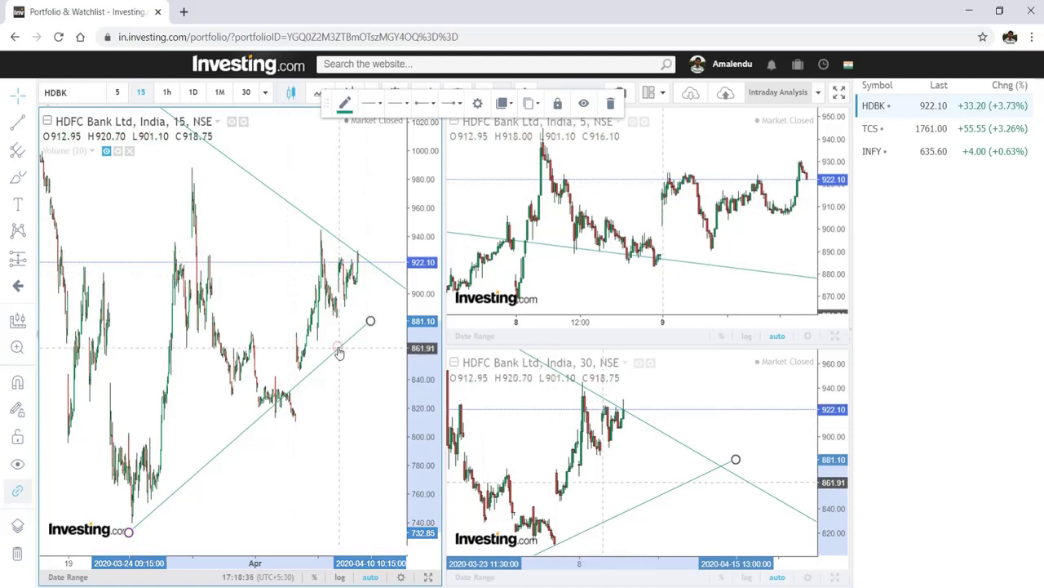
{"action": "left_click_drag", "start_coordinate": [369, 322], "coordinate": [402, 290]}
{"action": "left_click", "coordinate": [349, 441]}
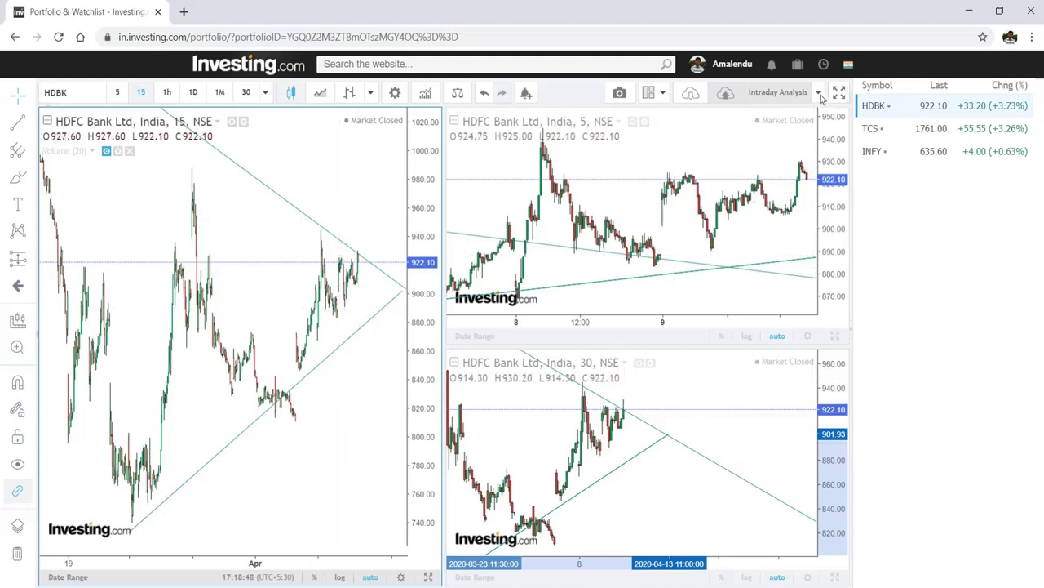
- Load the Daily Analysis layout, close the layout list, and switch the chart to INFY from the watchlist
{"action": "left_click", "coordinate": [690, 95]}
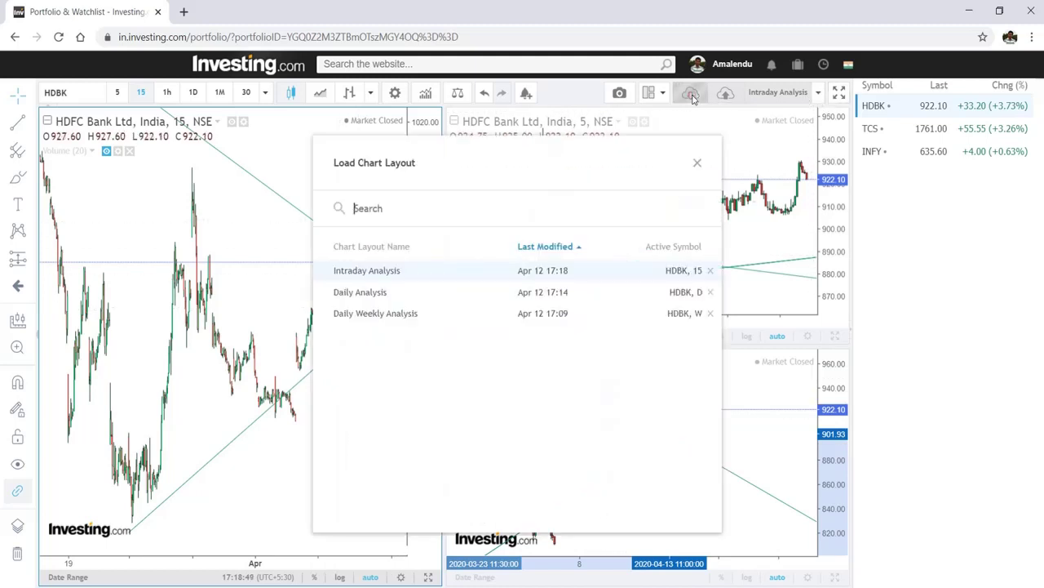
{"action": "left_click", "coordinate": [367, 294]}
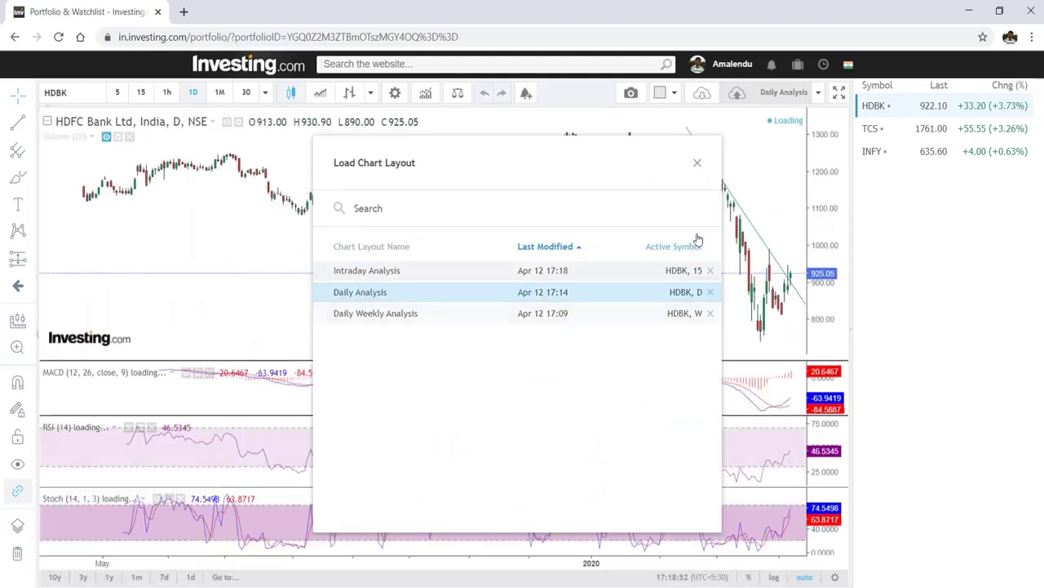
{"action": "left_click", "coordinate": [698, 166]}
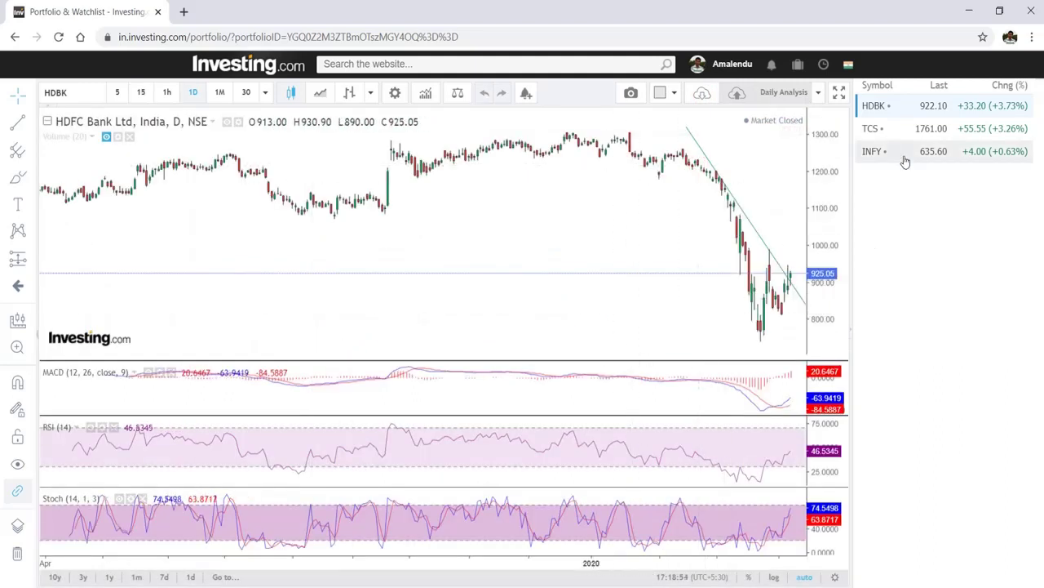
{"action": "left_click", "coordinate": [879, 155]}
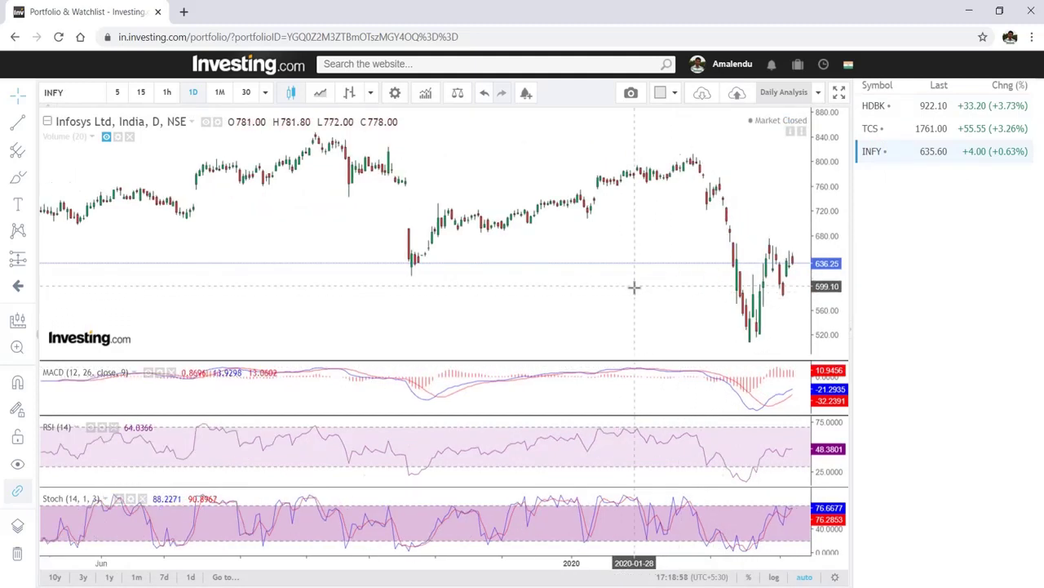
{"action": "scroll", "coordinate": [634, 287], "scroll_direction": "up", "scroll_amount": 1}
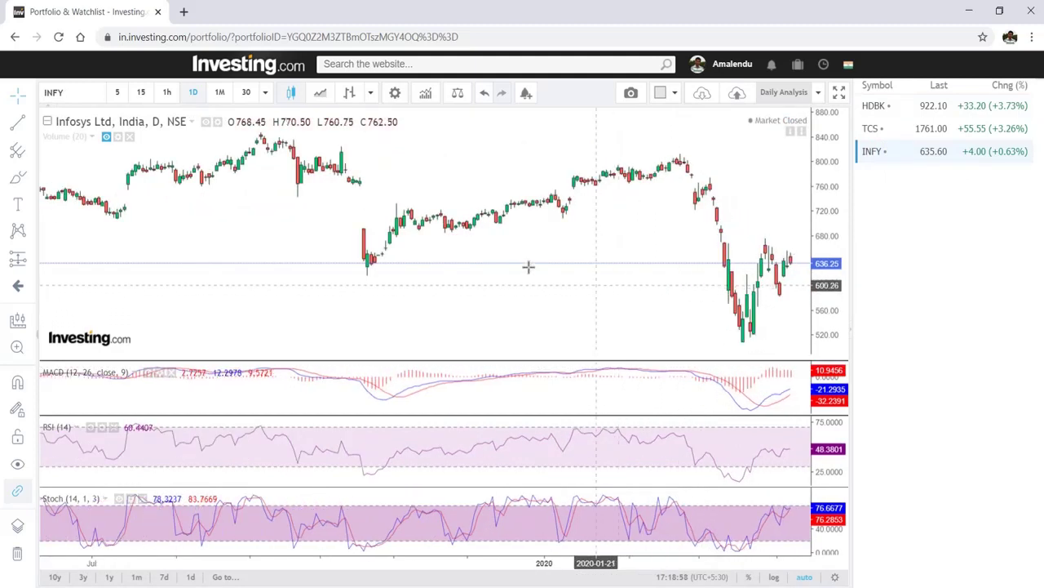
- Draw an ascending trend line on the daily INFY chart from about 620 on 17 October 2019 to about 792 on 24 March 2020
{"action": "left_click", "coordinate": [17, 122]}
{"action": "left_click", "coordinate": [356, 273]}
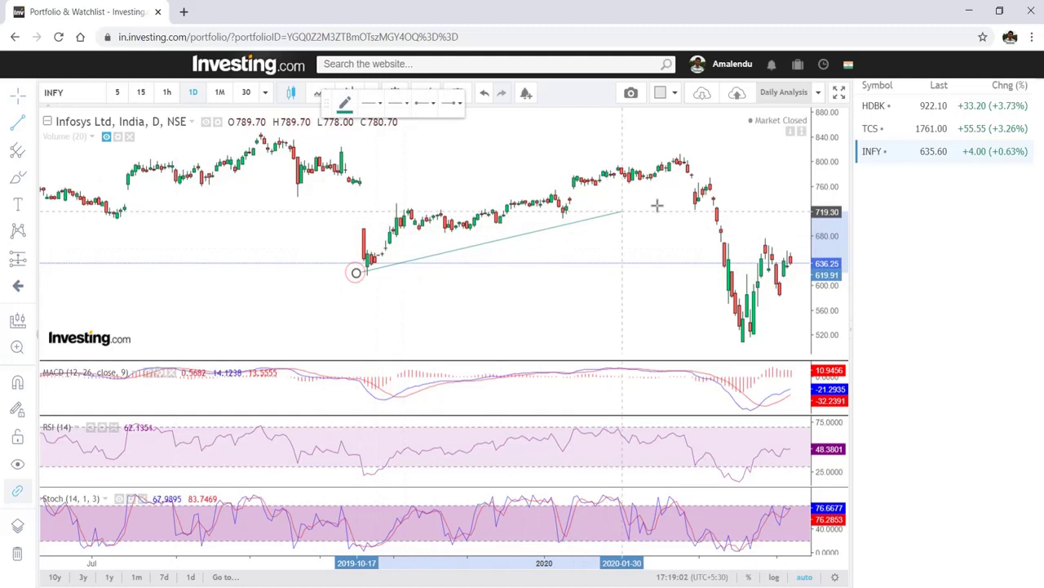
{"action": "left_click", "coordinate": [754, 166]}
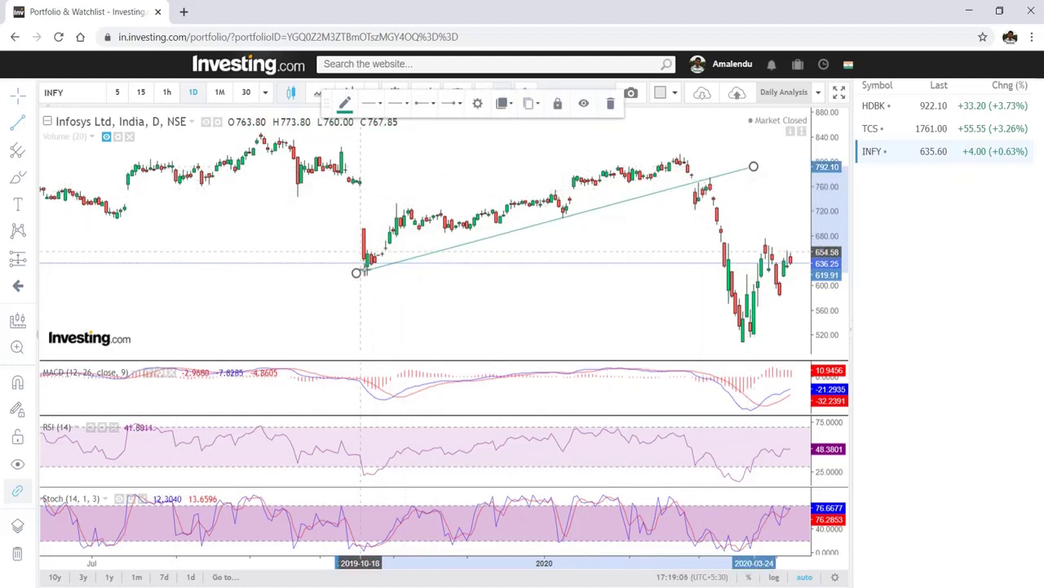
{"action": "left_click", "coordinate": [585, 271]}
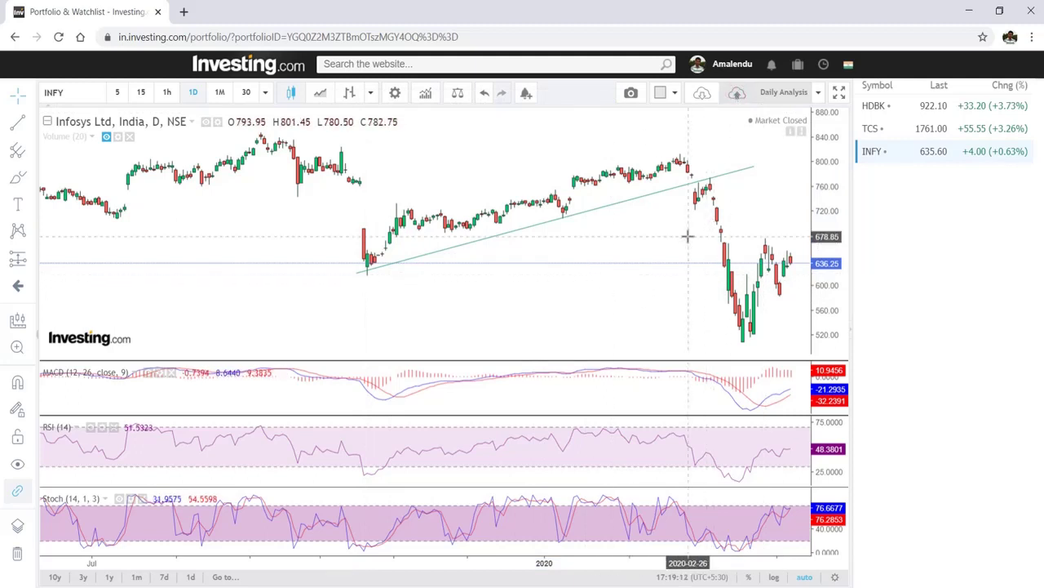
- Load the Daily Weekly Analysis layout, close the layout list, and switch the daily chart to INFY
{"action": "left_click", "coordinate": [818, 93]}
{"action": "left_click", "coordinate": [702, 92]}
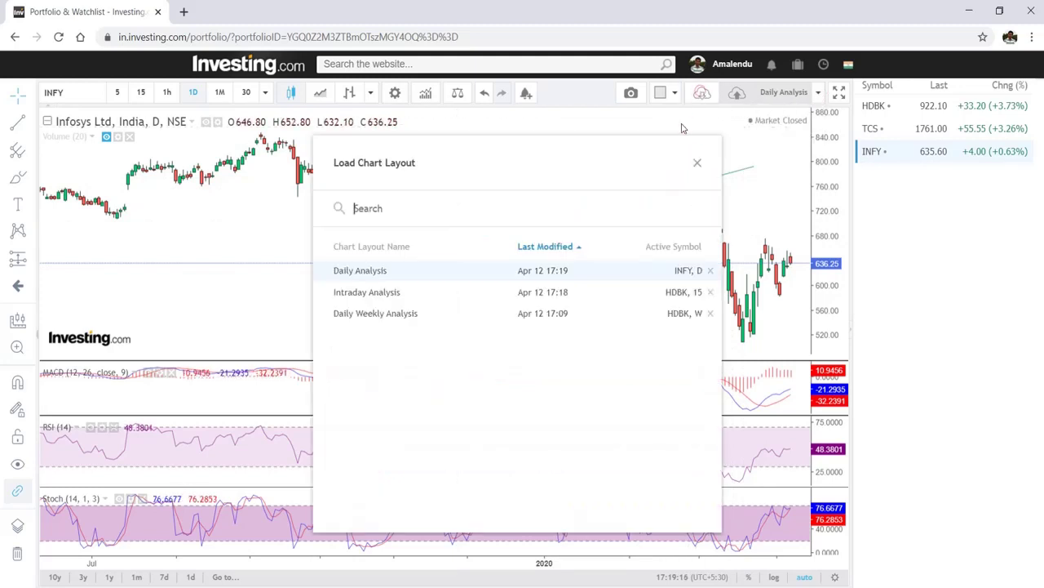
{"action": "left_click", "coordinate": [381, 314]}
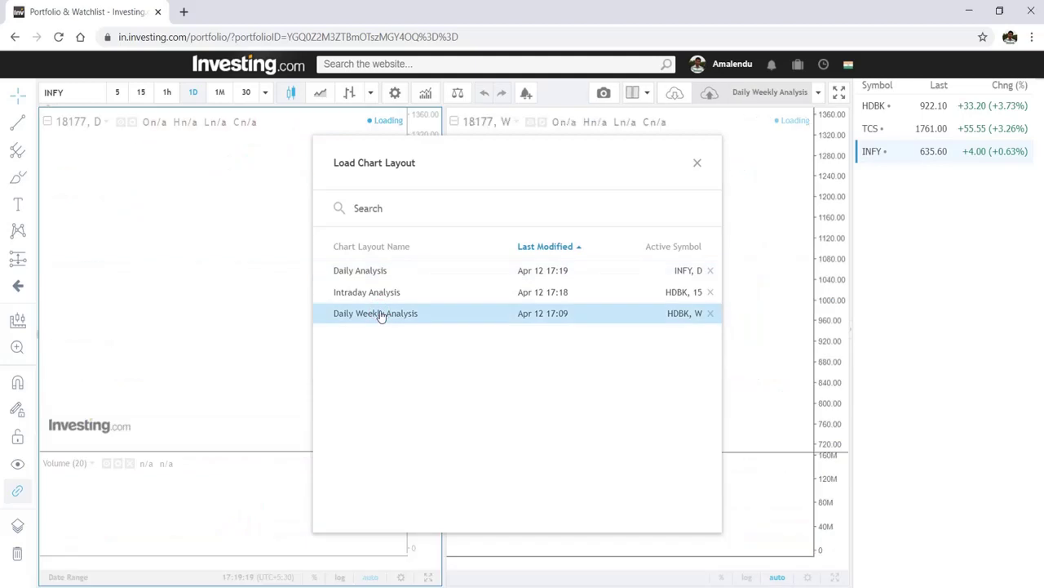
{"action": "left_click", "coordinate": [696, 166]}
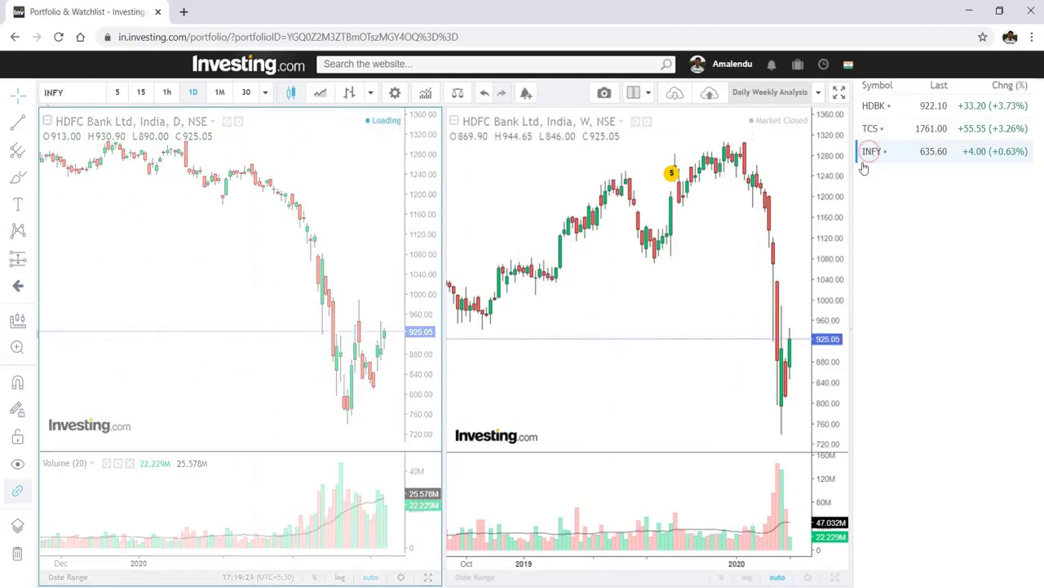
- Hide the marks on bars in the weekly HDBK chart
{"action": "right_click", "coordinate": [588, 306]}
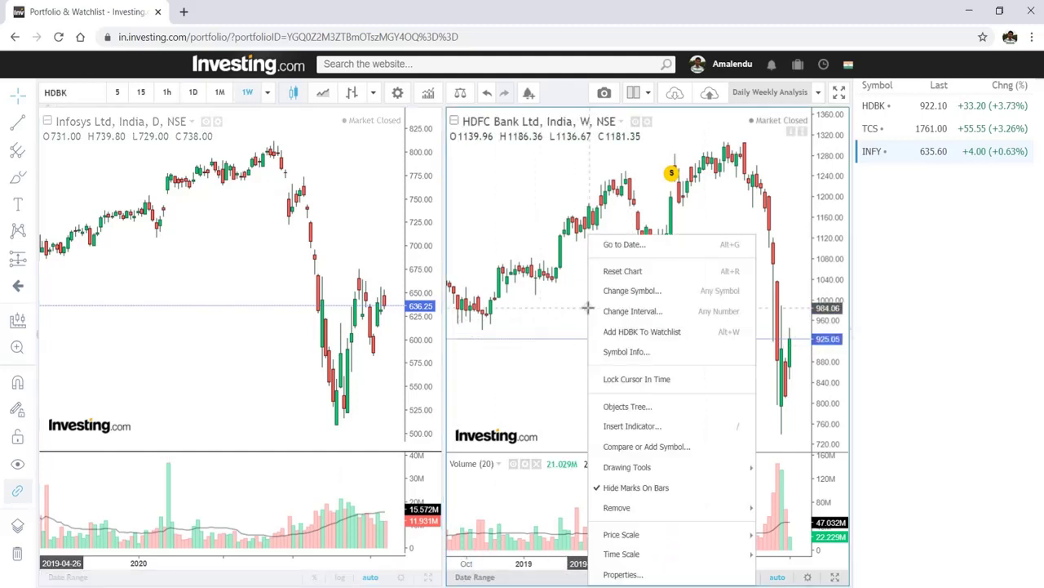
{"action": "left_click", "coordinate": [662, 489]}
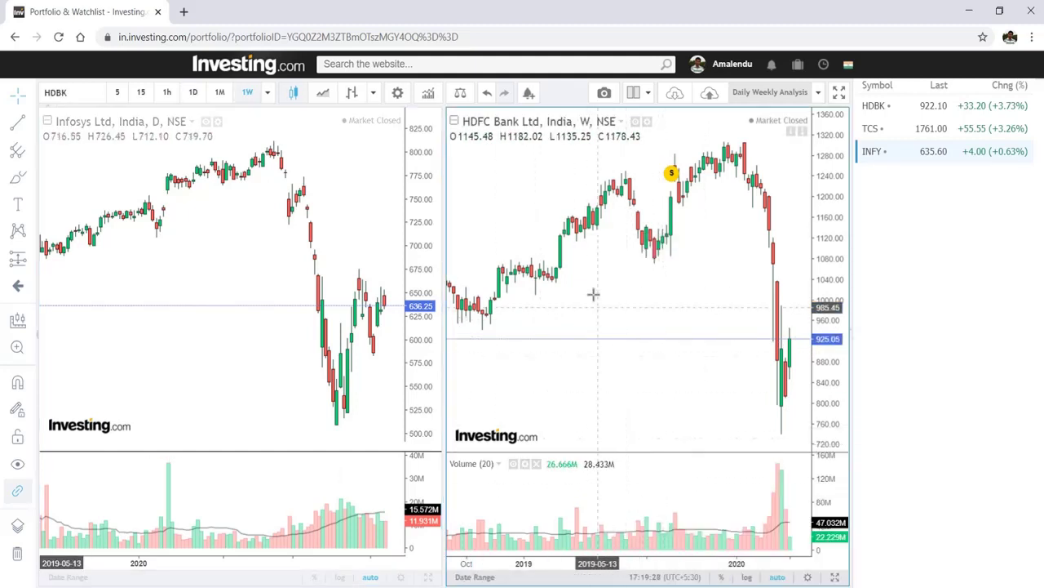
{"action": "right_click", "coordinate": [596, 300]}
{"action": "left_click", "coordinate": [662, 487]}
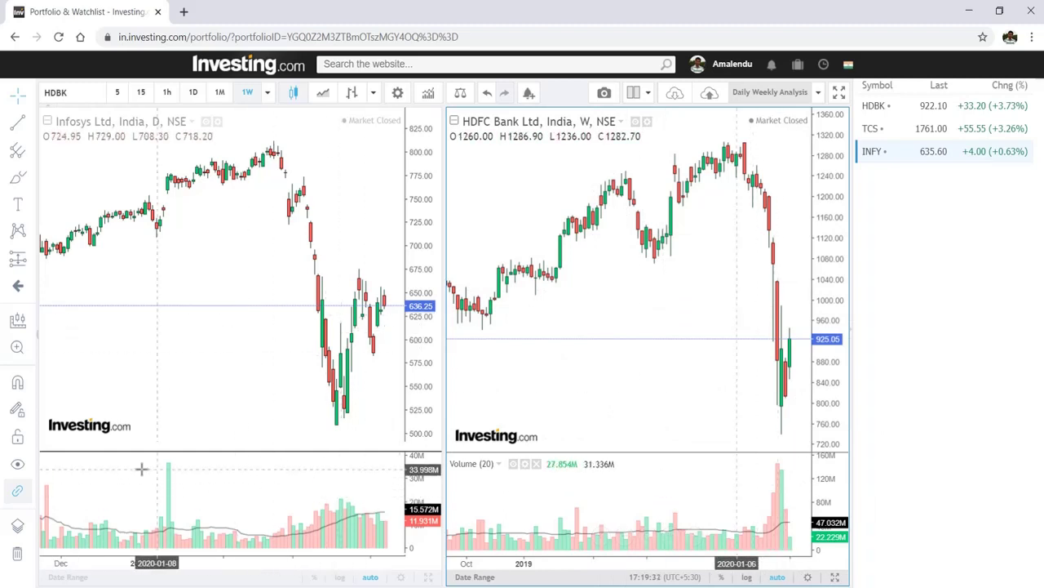
- Merge the Volume indicator up into the price pane of the daily INFY chart
{"action": "left_click", "coordinate": [84, 480]}
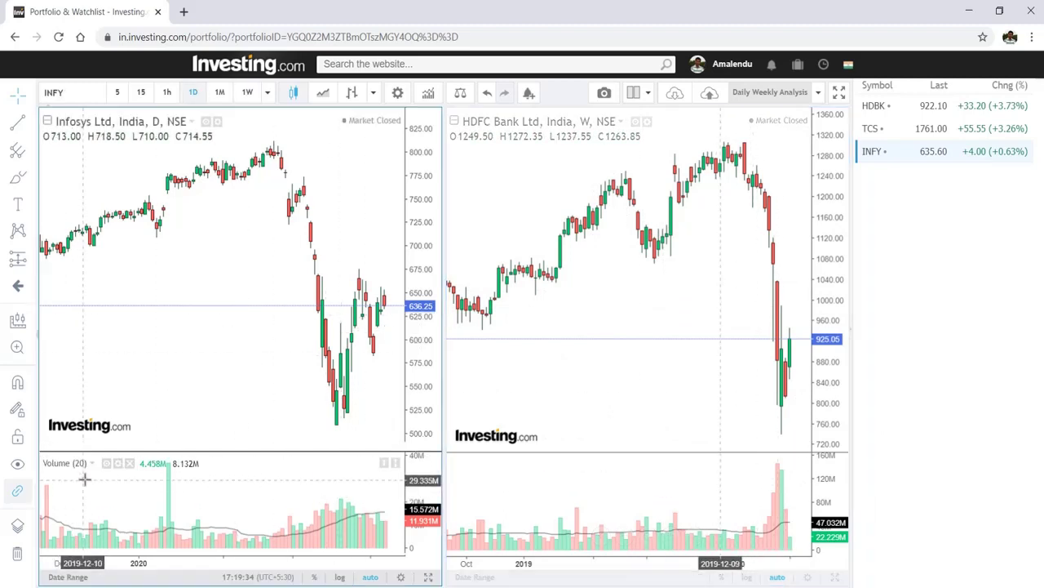
{"action": "left_click", "coordinate": [84, 479]}
{"action": "right_click", "coordinate": [89, 463]}
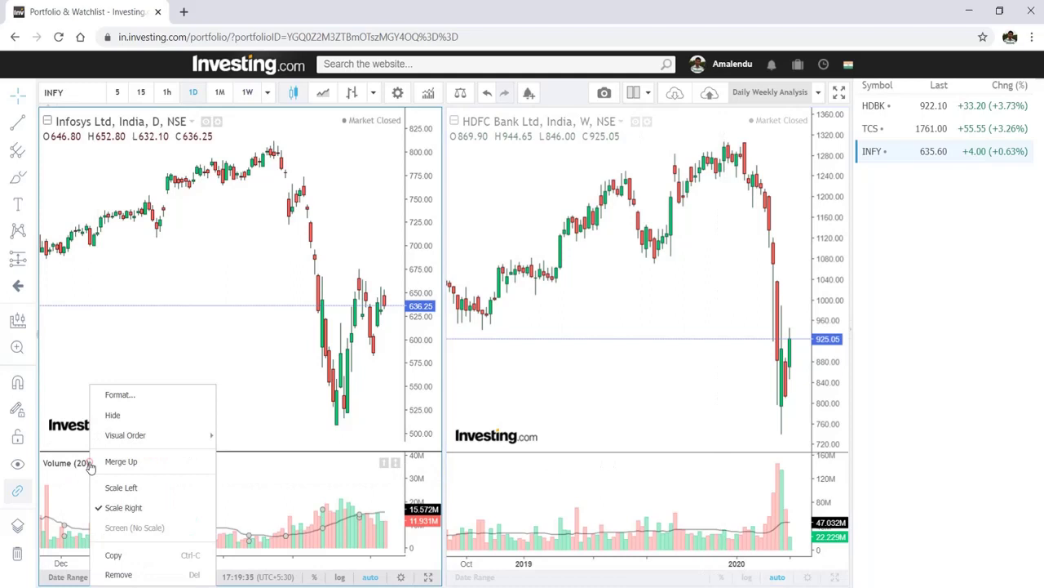
{"action": "left_click", "coordinate": [145, 470]}
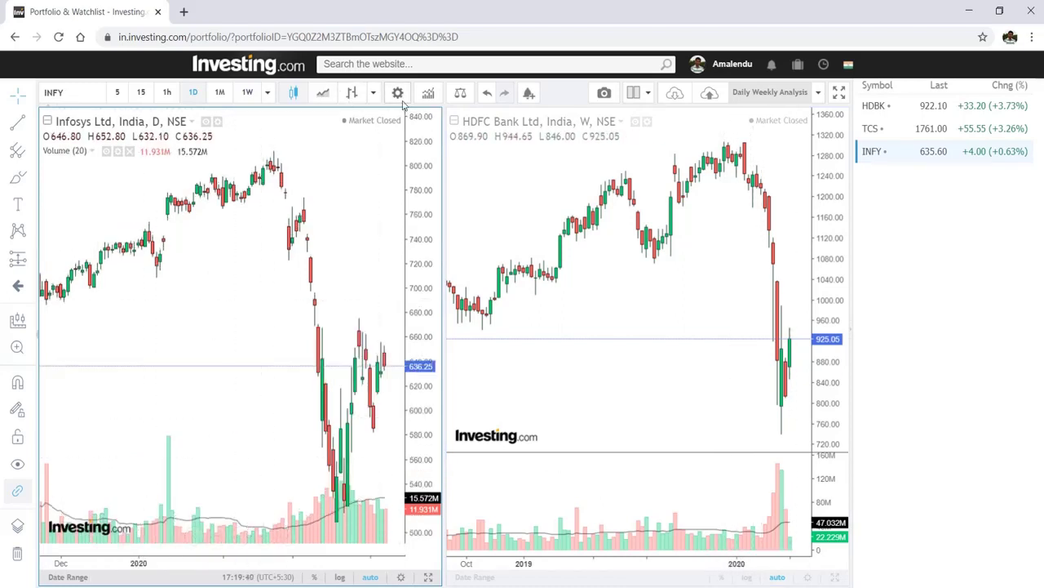
- Add the MACD indicator to the daily INFY chart and reduce the height of its pane
{"action": "left_click", "coordinate": [428, 93]}
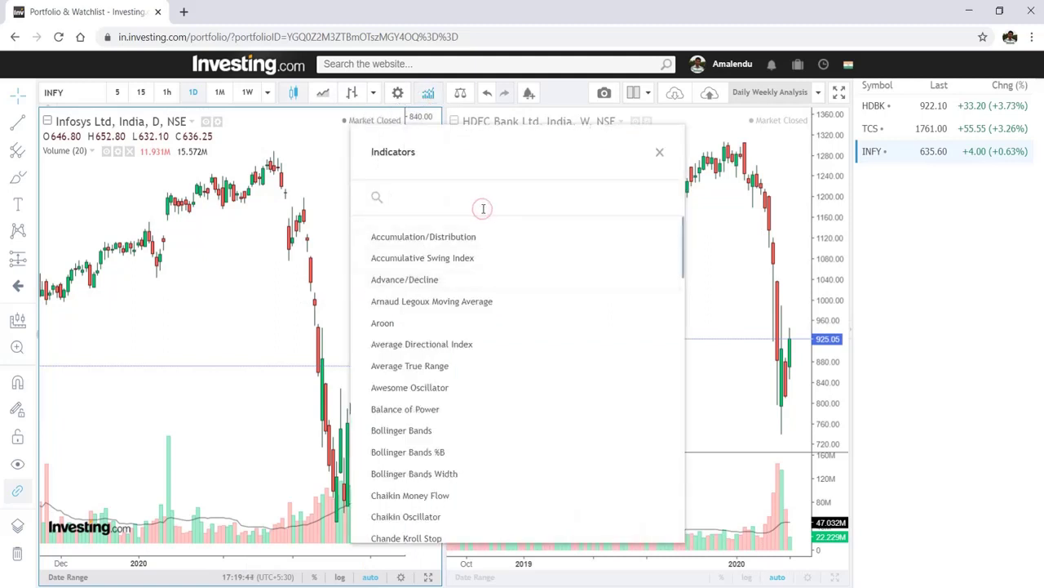
{"action": "type", "text": "macd"}
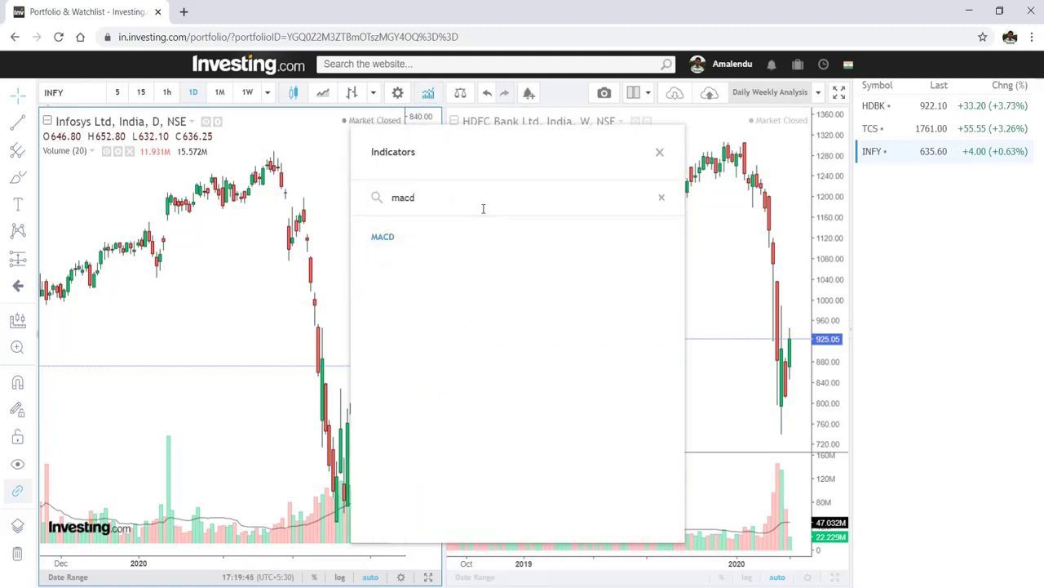
{"action": "left_click", "coordinate": [420, 242]}
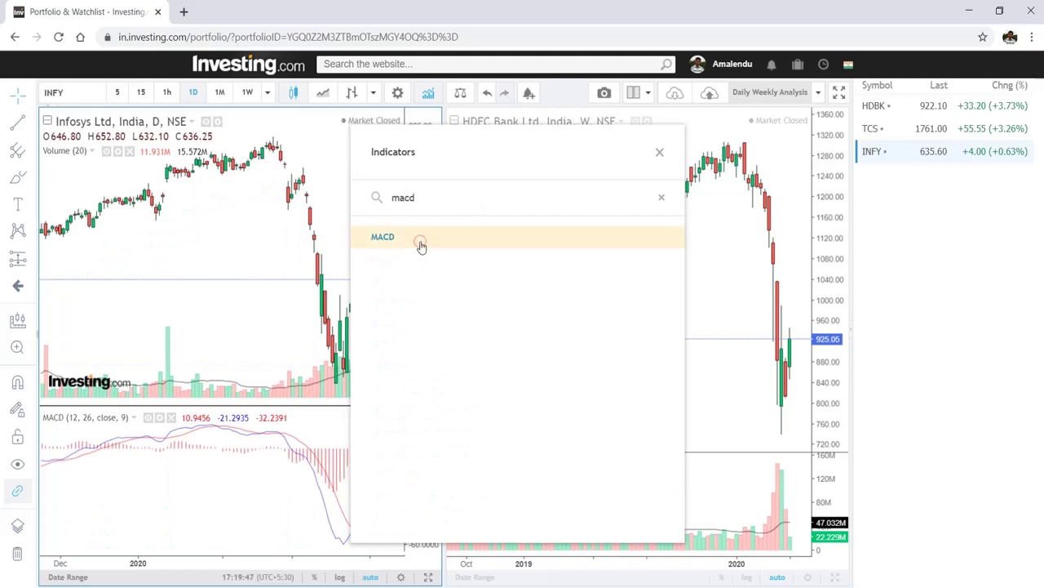
{"action": "left_click", "coordinate": [661, 154]}
{"action": "left_click_drag", "start_coordinate": [296, 405], "coordinate": [286, 463]}
- Merge the Volume indicator up into the price pane of the weekly HDBK chart
{"action": "left_click", "coordinate": [615, 393]}
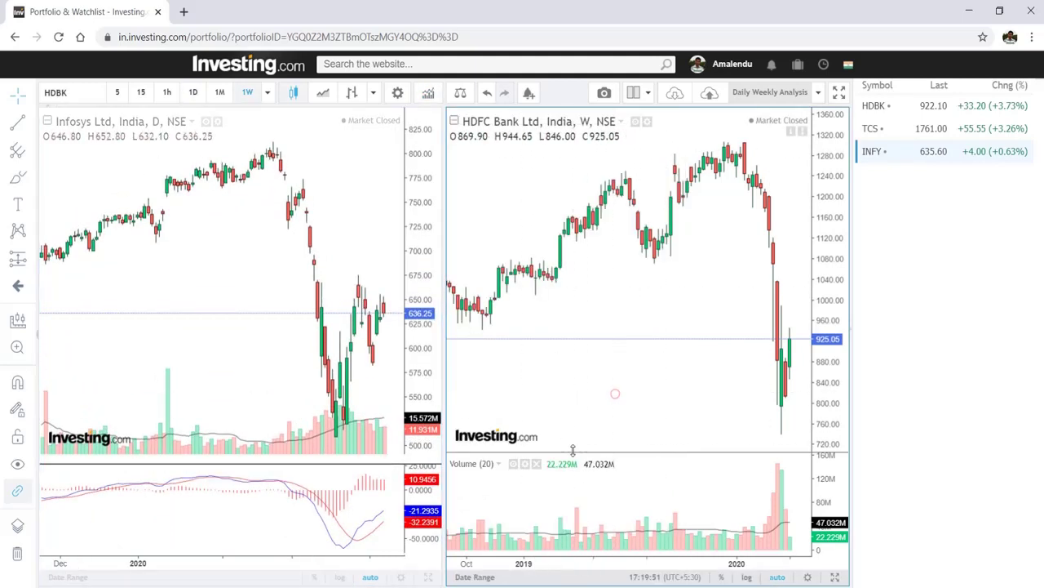
{"action": "left_click", "coordinate": [523, 465]}
{"action": "left_click", "coordinate": [539, 462]}
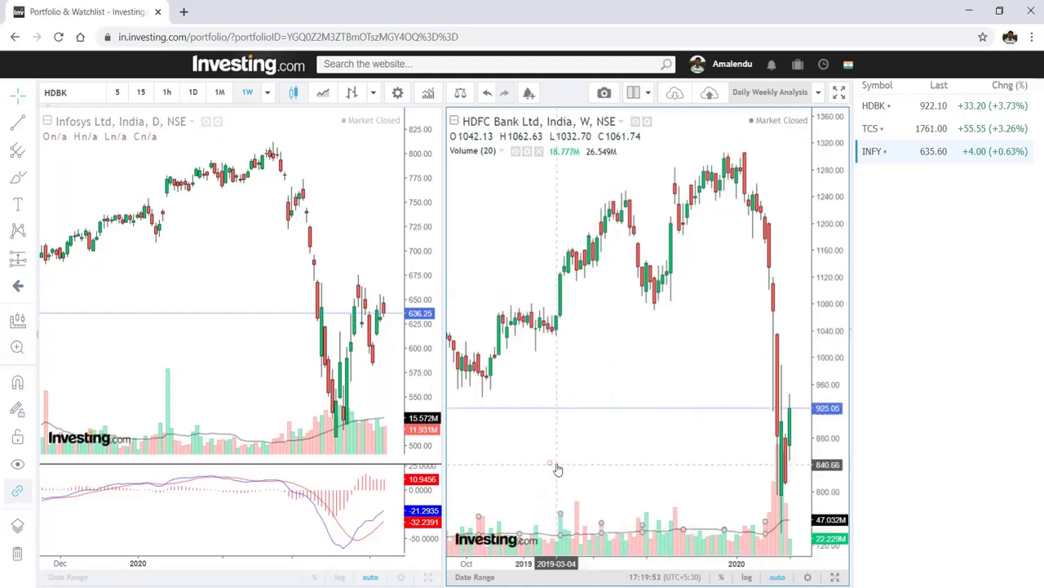
- Add the Relative Strength Index to the weekly HDBK chart and reduce the height of its pane
{"action": "left_click", "coordinate": [645, 351]}
{"action": "left_click", "coordinate": [428, 94]}
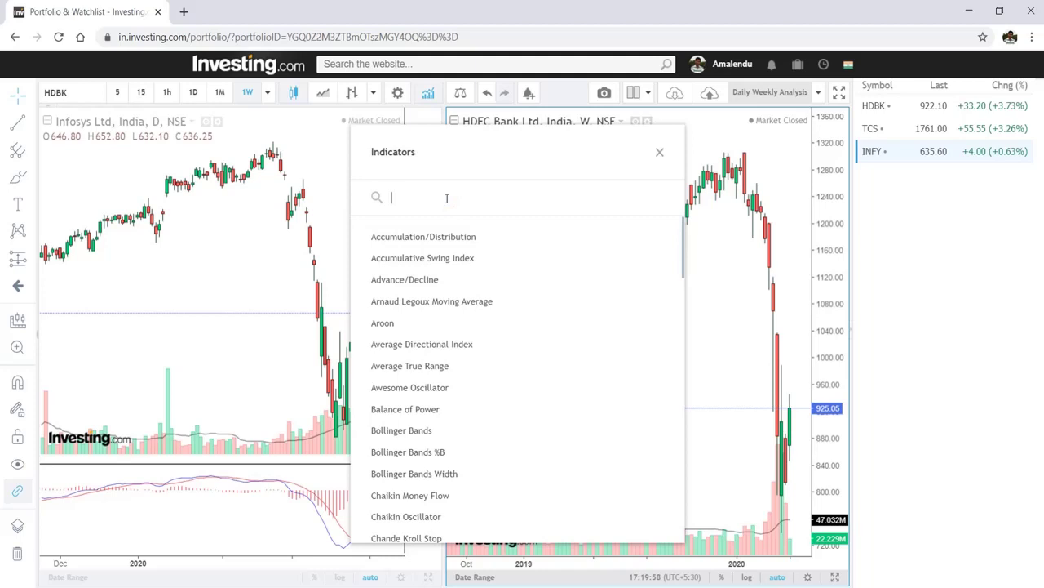
{"action": "type", "text": "rsi"}
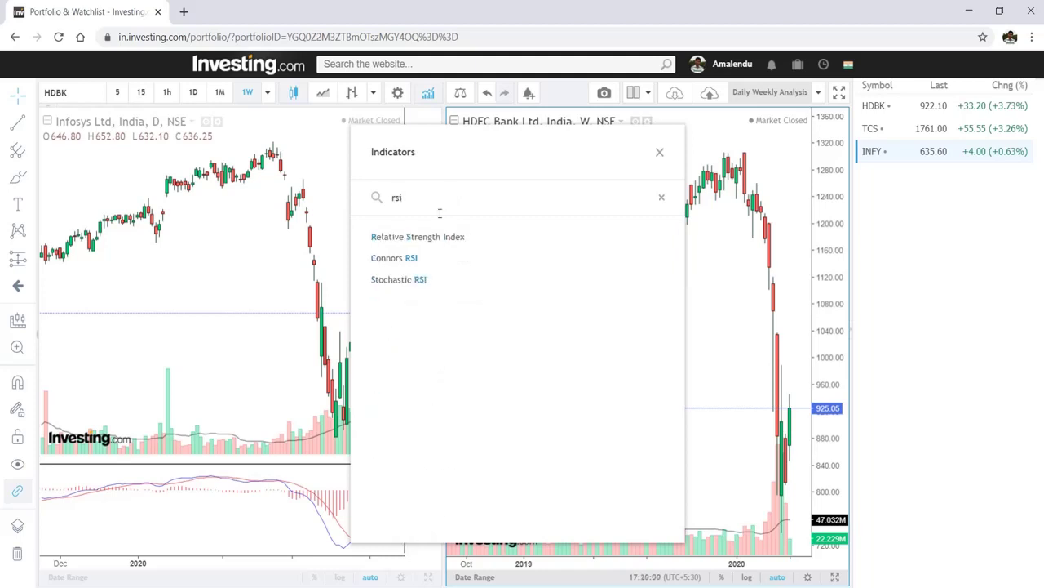
{"action": "left_click", "coordinate": [438, 235]}
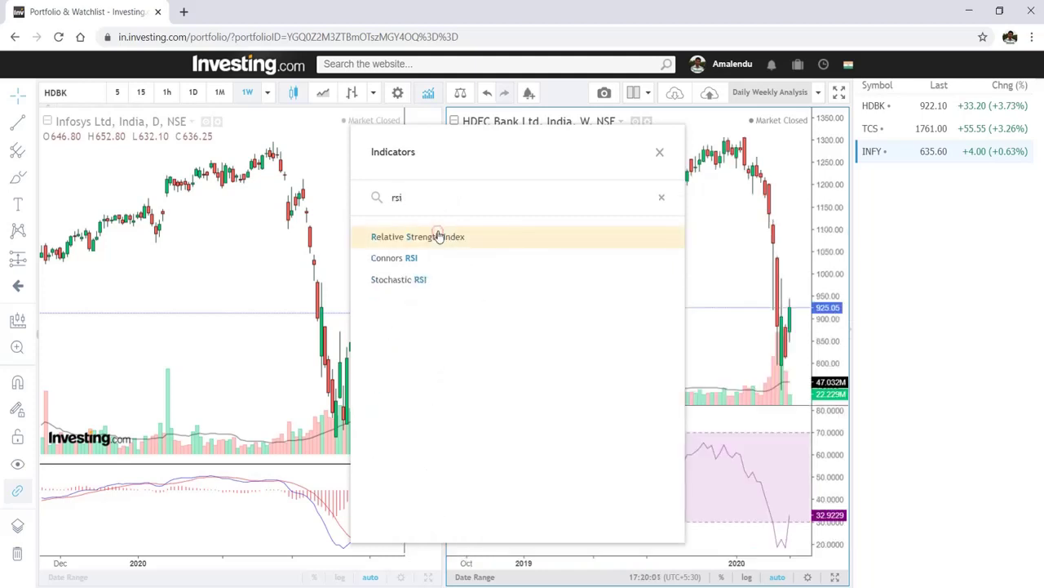
{"action": "left_click", "coordinate": [659, 155]}
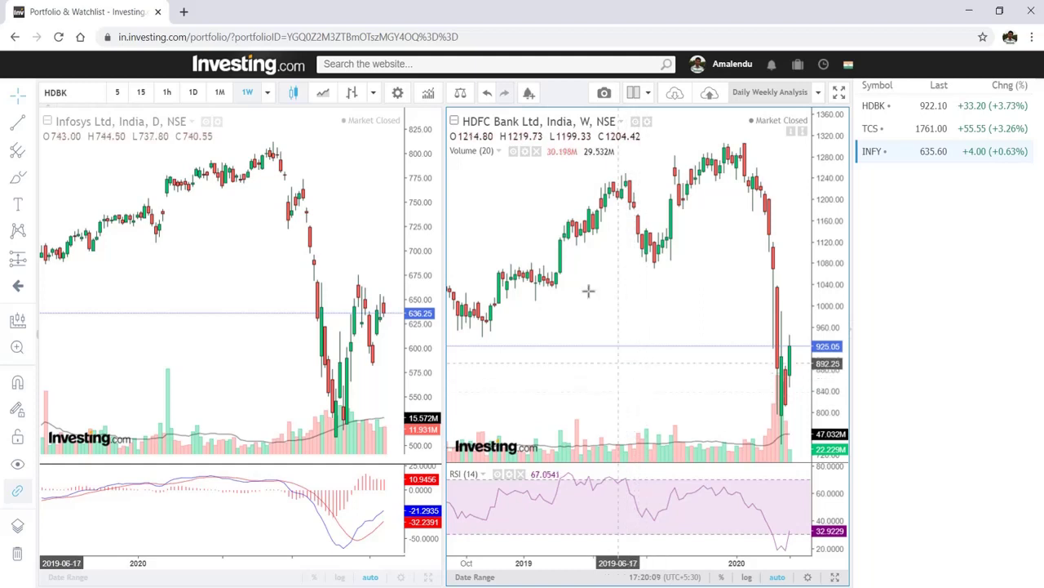
- Hide the Volume indicator on the weekly HDBK chart and save the Daily Weekly Analysis layout
{"action": "left_click", "coordinate": [513, 151]}
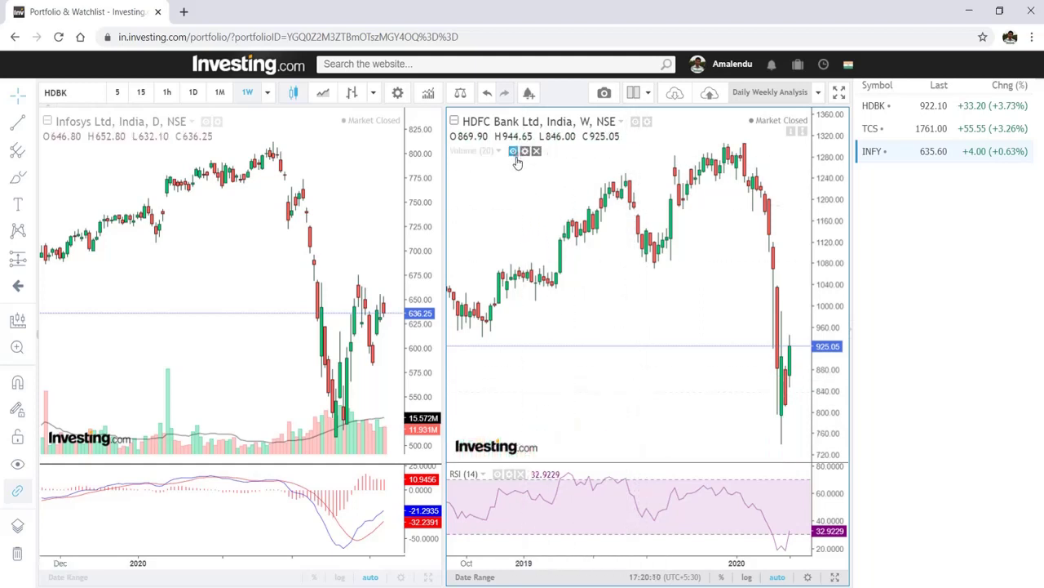
{"action": "left_click", "coordinate": [712, 95]}
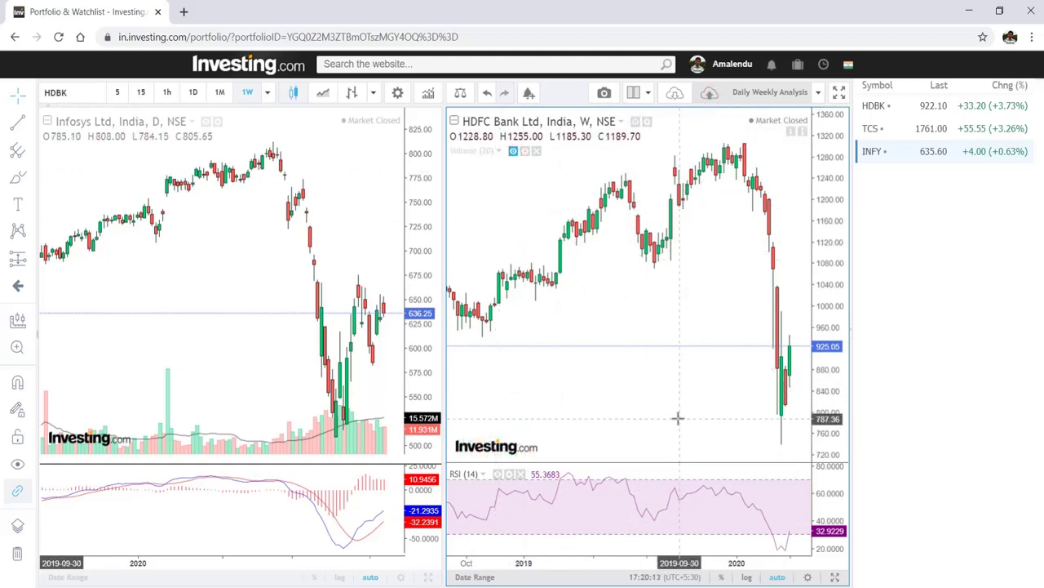
- Check the daily INFY chart, examine the weekly HDBK chart maximized, and restore the two-chart view
{"action": "left_click", "coordinate": [216, 262]}
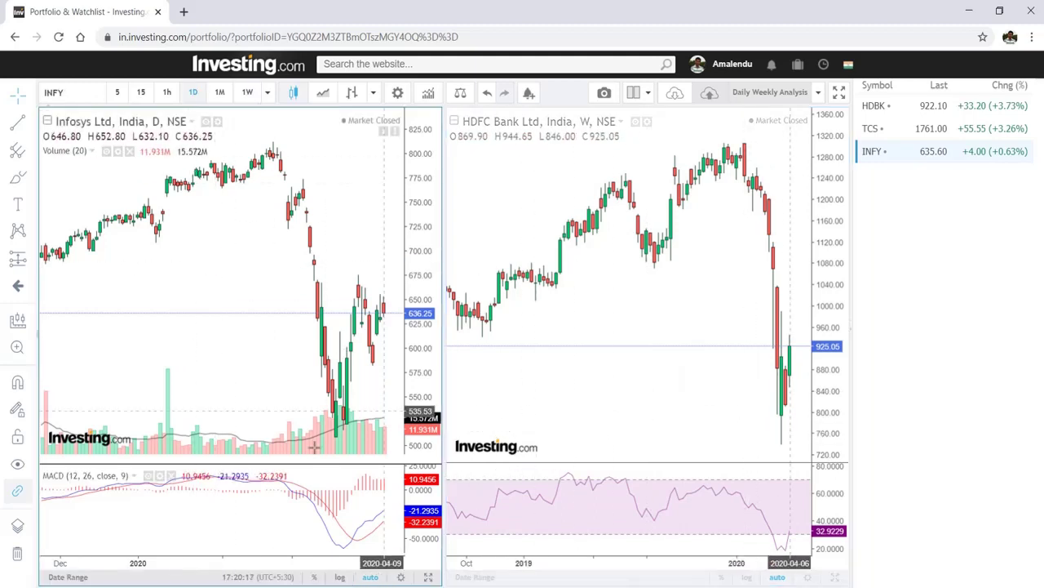
{"action": "left_click", "coordinate": [651, 286]}
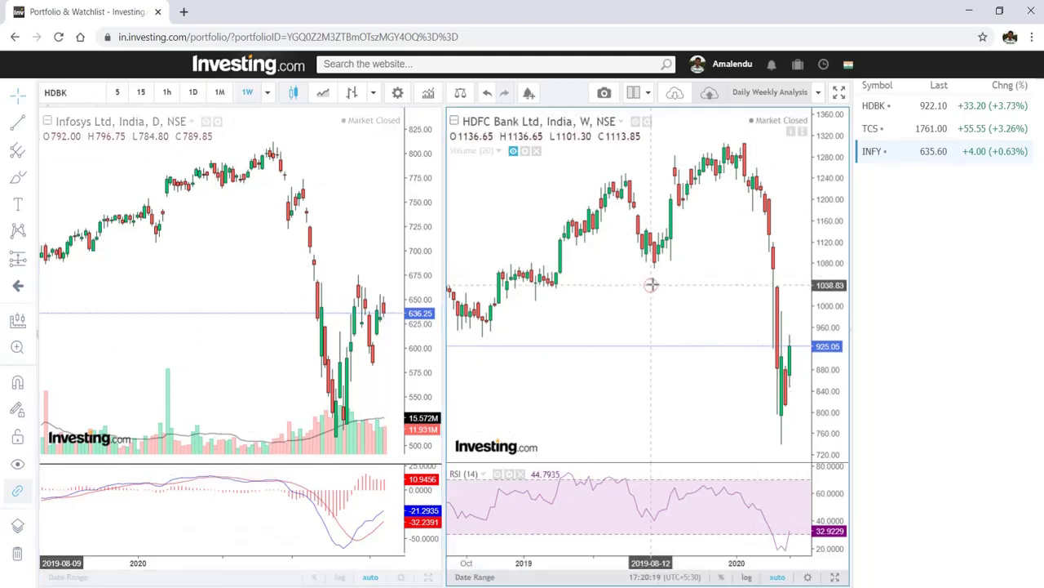
{"action": "left_click", "coordinate": [835, 577]}
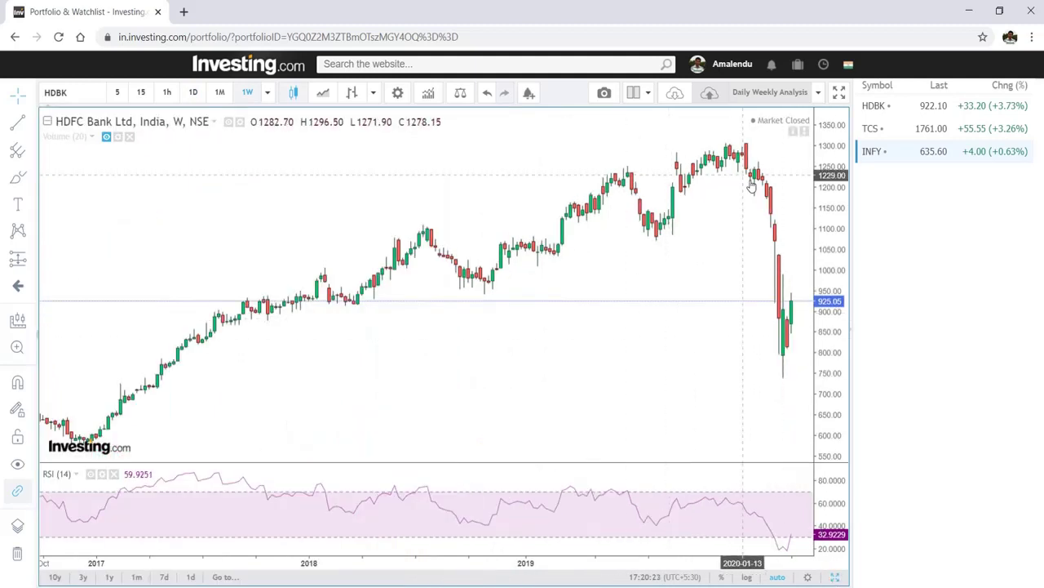
{"action": "left_click", "coordinate": [836, 578]}
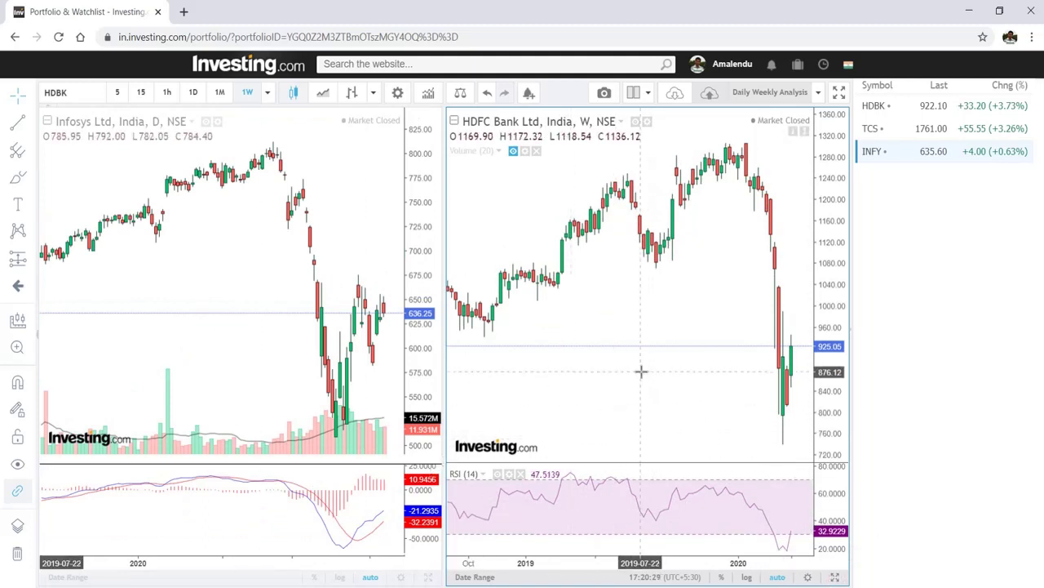
- Load the Daily Analysis layout and close the layout list
{"action": "left_click", "coordinate": [674, 95]}
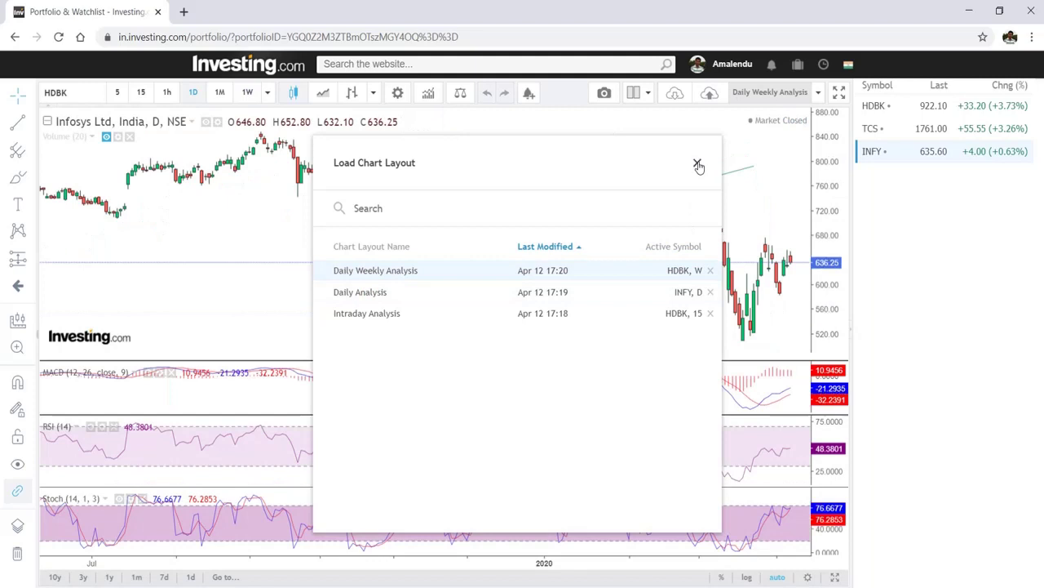
{"action": "left_click", "coordinate": [698, 165]}
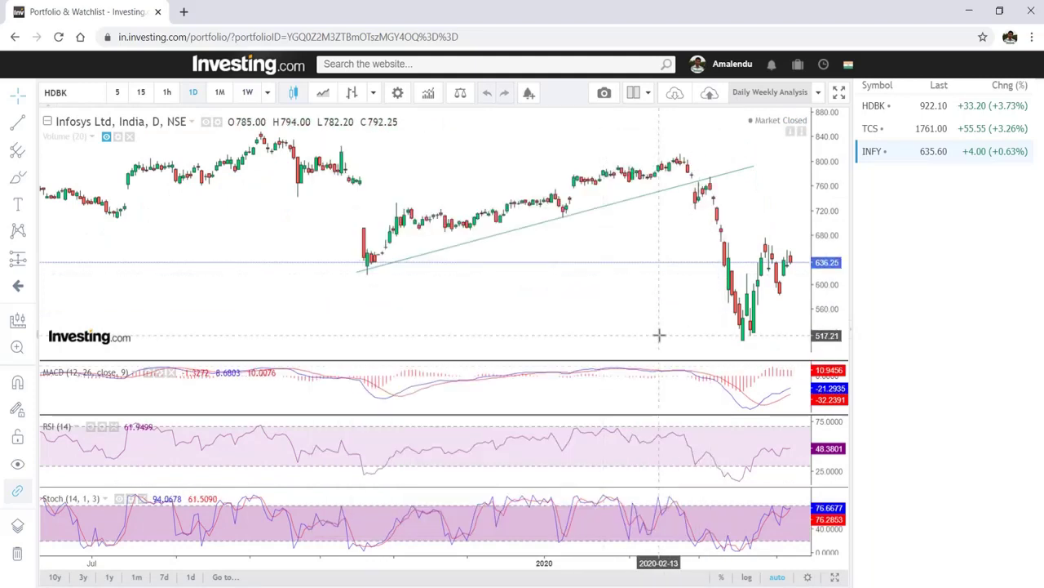
- Show the marks on bars in the daily INFY chart, read the dividend details, and hide the marks again
{"action": "right_click", "coordinate": [504, 172]}
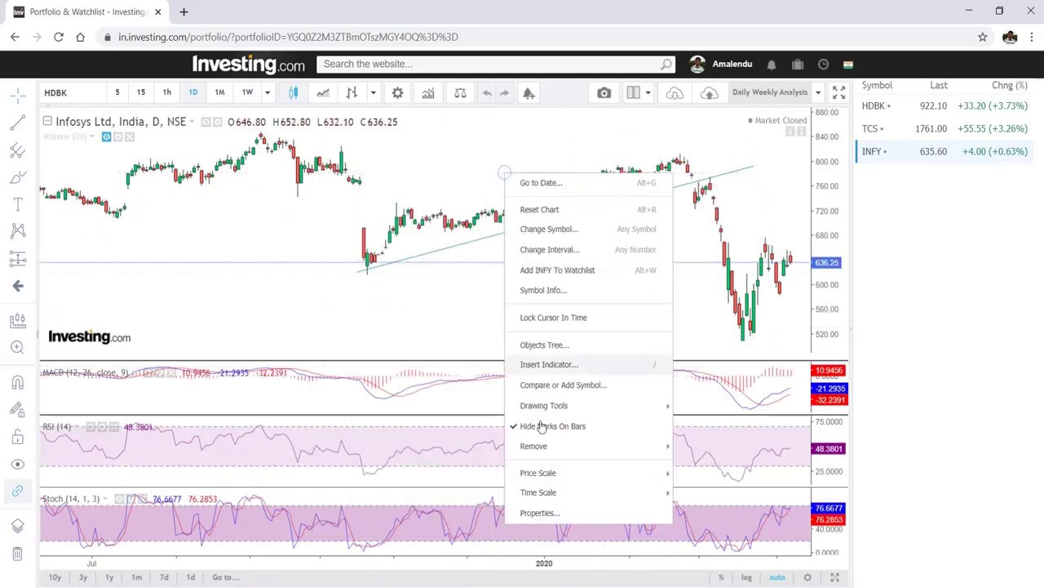
{"action": "left_click", "coordinate": [576, 426]}
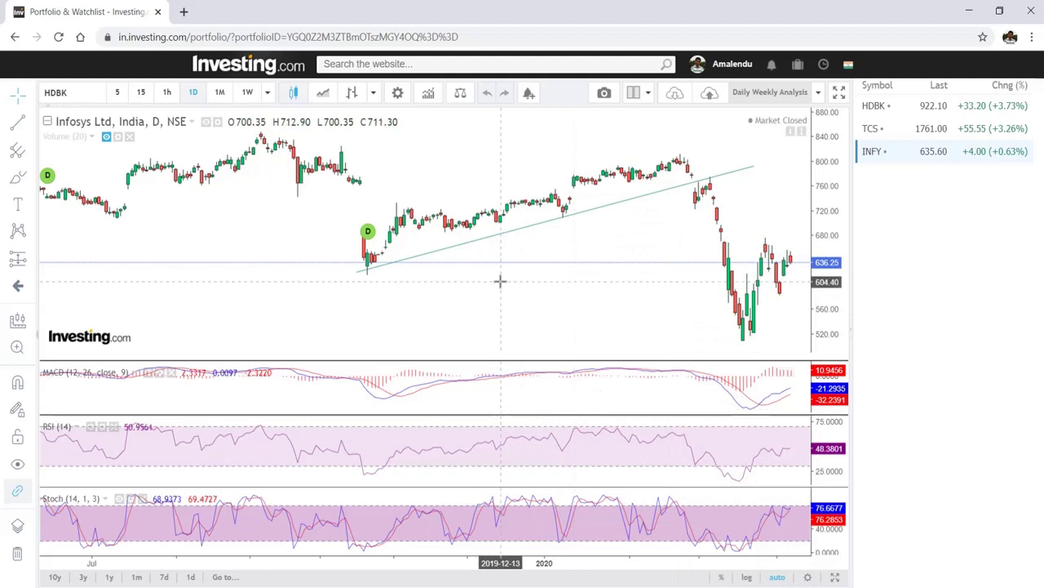
{"action": "scroll", "coordinate": [500, 281], "scroll_direction": "down", "scroll_amount": 1}
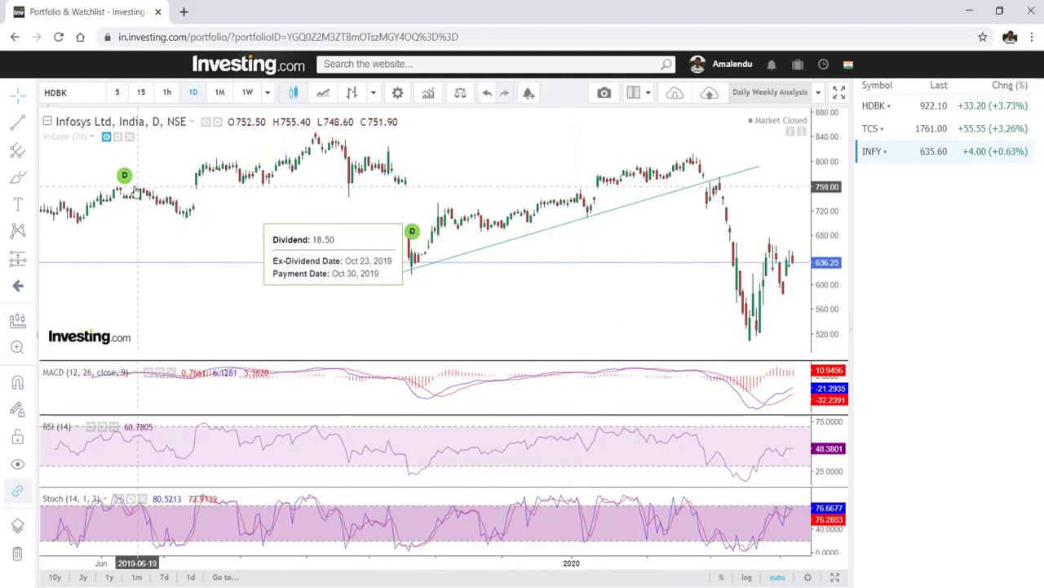
{"action": "right_click", "coordinate": [531, 236]}
{"action": "mouse_move", "coordinate": [608, 471]}
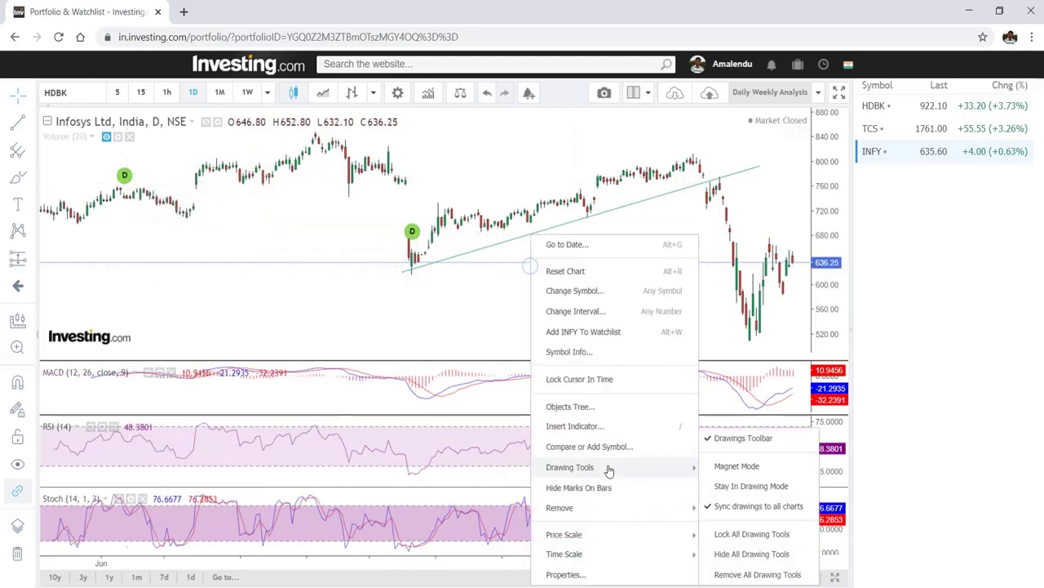
{"action": "left_click", "coordinate": [610, 490]}
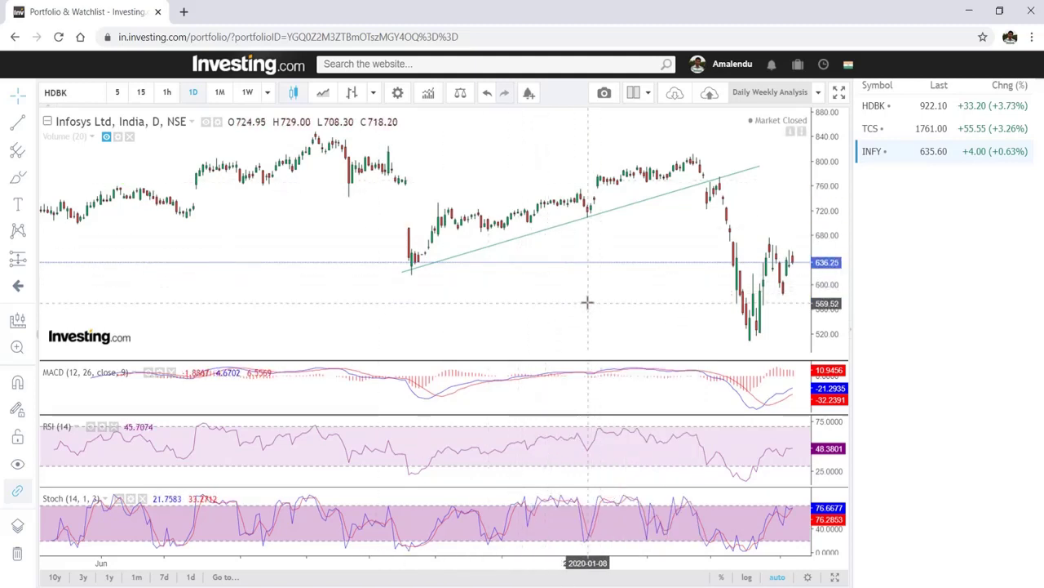
{"action": "scroll", "coordinate": [587, 301], "scroll_direction": "down", "scroll_amount": 2}
{"action": "scroll", "coordinate": [580, 310], "scroll_direction": "down", "scroll_amount": 1}
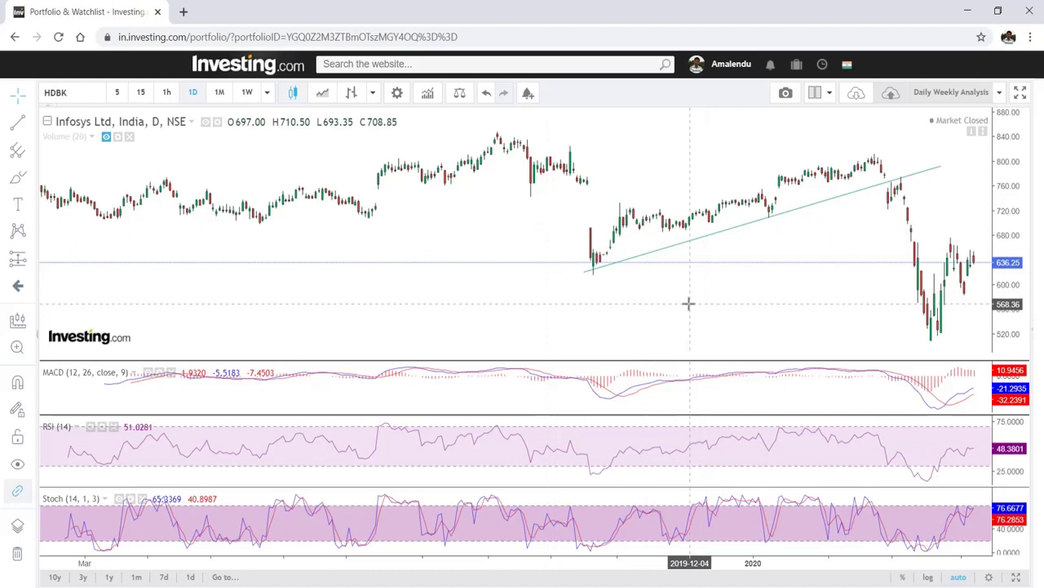
- Place a horizontal line at about 628.81 on the daily INFY chart and lock it
{"action": "left_click", "coordinate": [803, 210]}
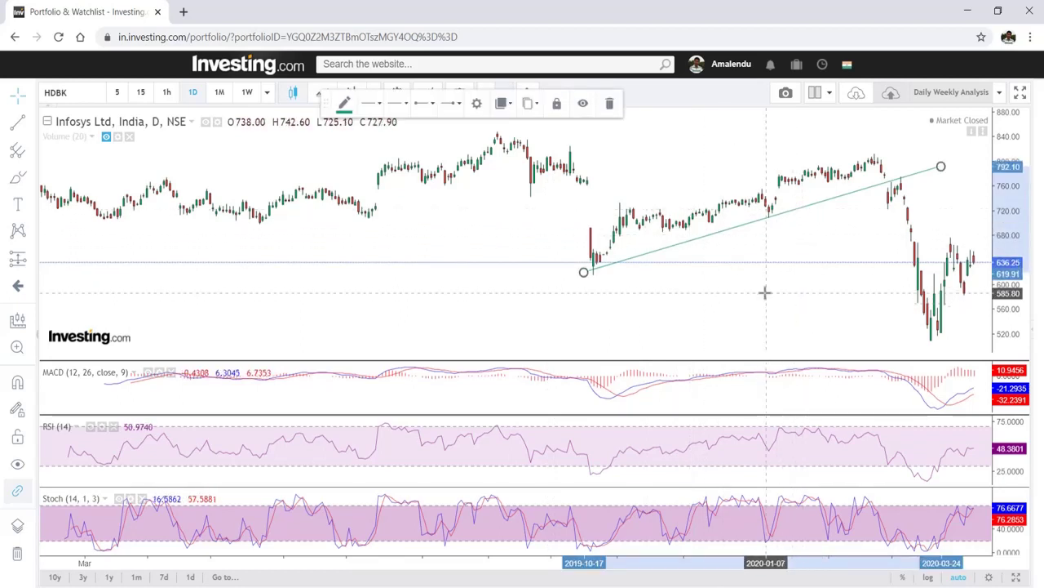
{"action": "left_click", "coordinate": [33, 125]}
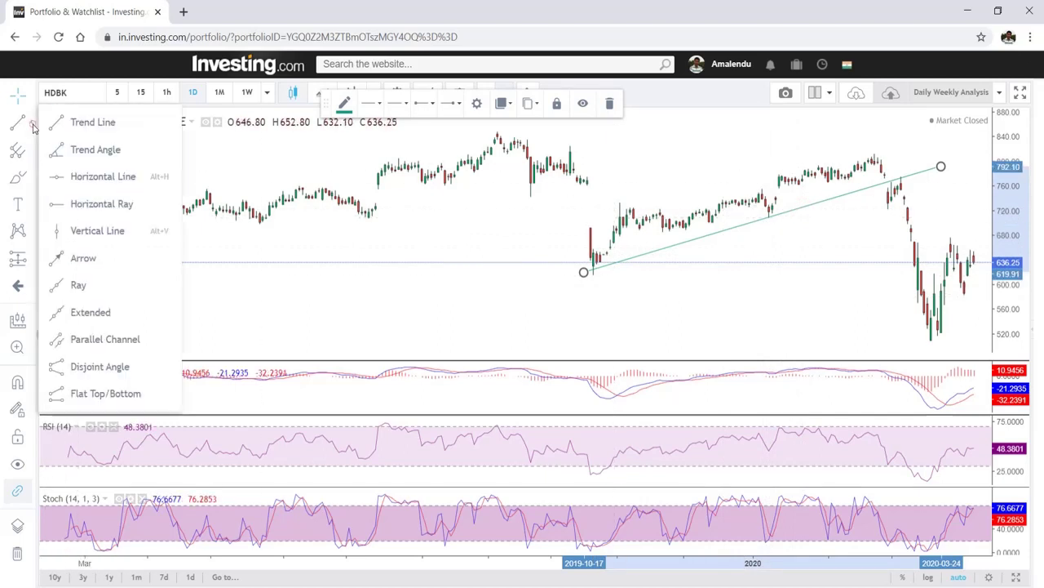
{"action": "left_click", "coordinate": [98, 177]}
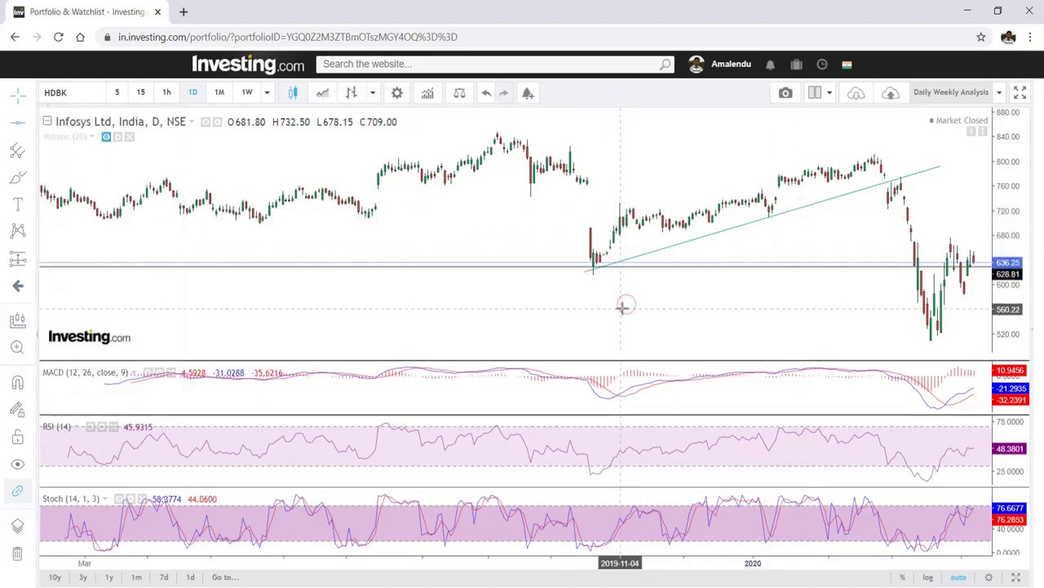
{"action": "left_click", "coordinate": [681, 272]}
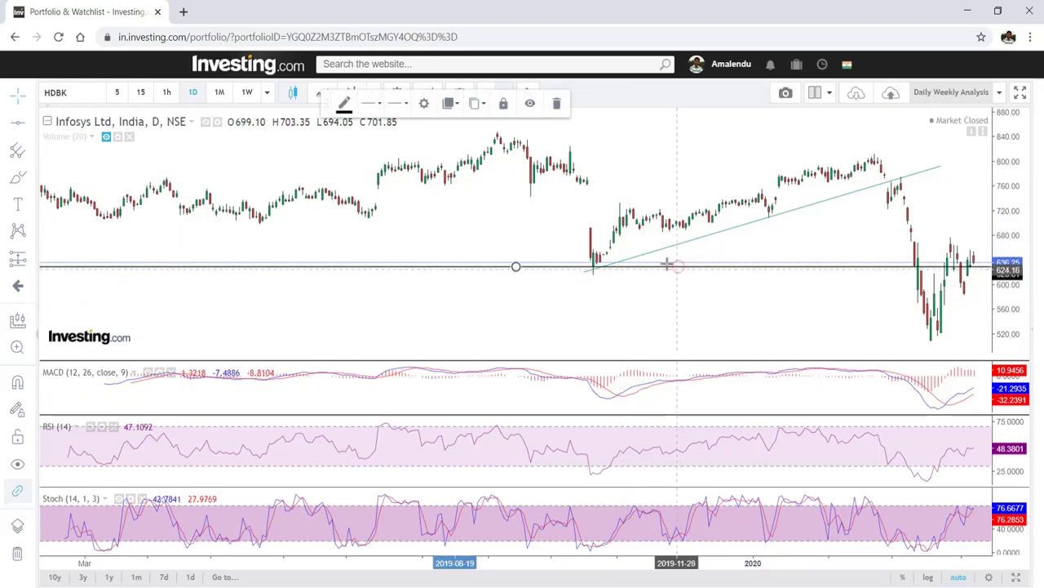
{"action": "left_click", "coordinate": [502, 105]}
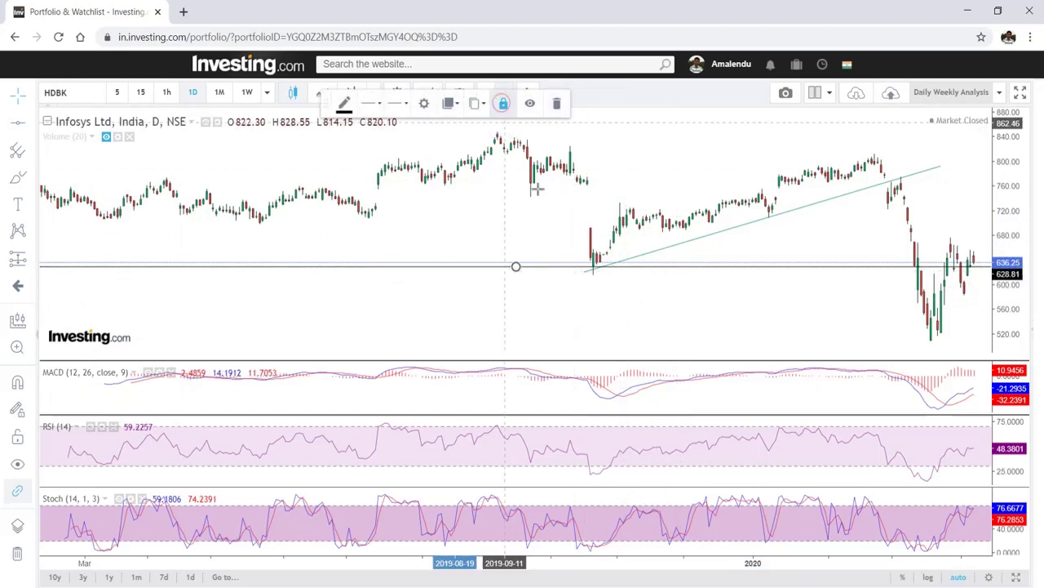
- Lock the rising trend line drawn from the October 2019 low on the daily INFY chart
{"action": "left_click", "coordinate": [680, 245]}
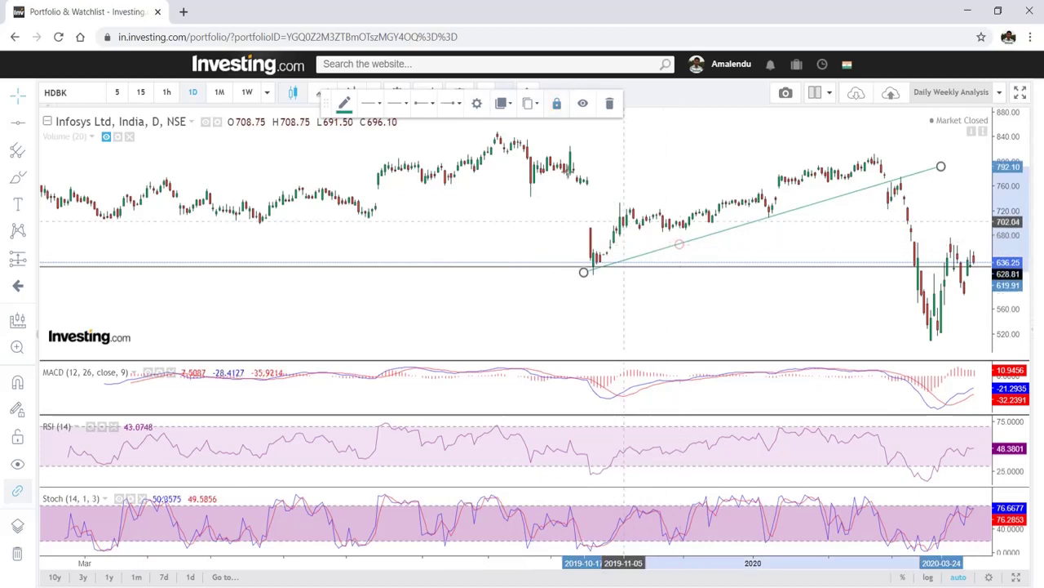
{"action": "left_click", "coordinate": [558, 104]}
{"action": "left_click", "coordinate": [771, 303]}
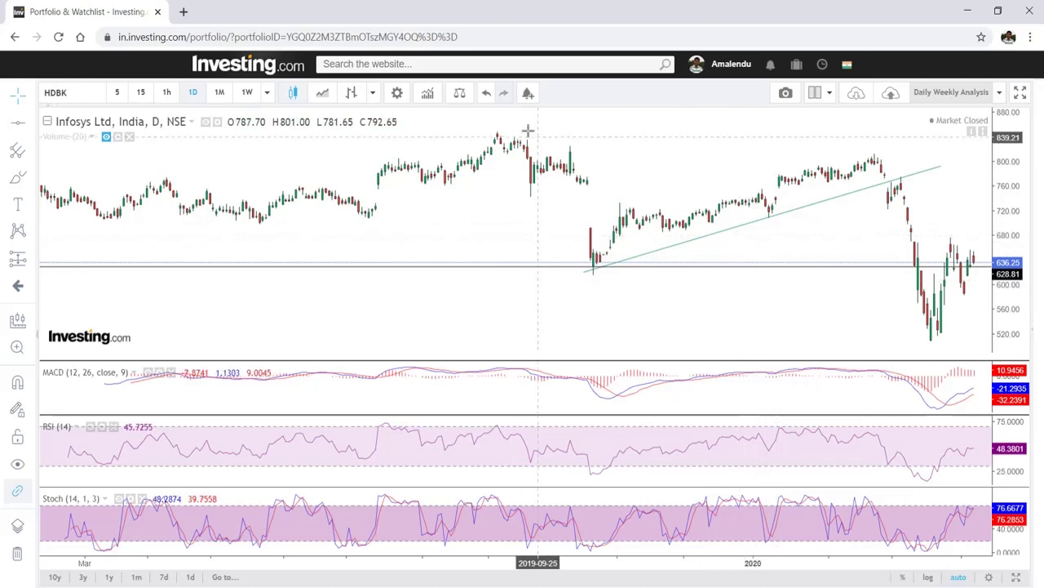
- Unlock the rising trend line, shift it slightly to span 2019-10-10 to 2020-03-17, and lock it again
{"action": "left_click", "coordinate": [699, 236]}
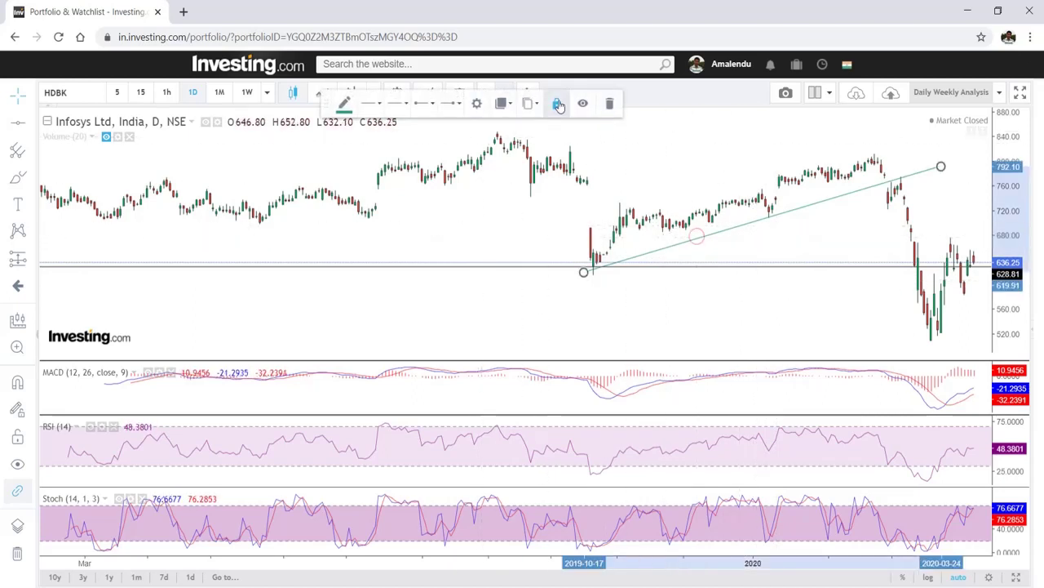
{"action": "left_click", "coordinate": [708, 264]}
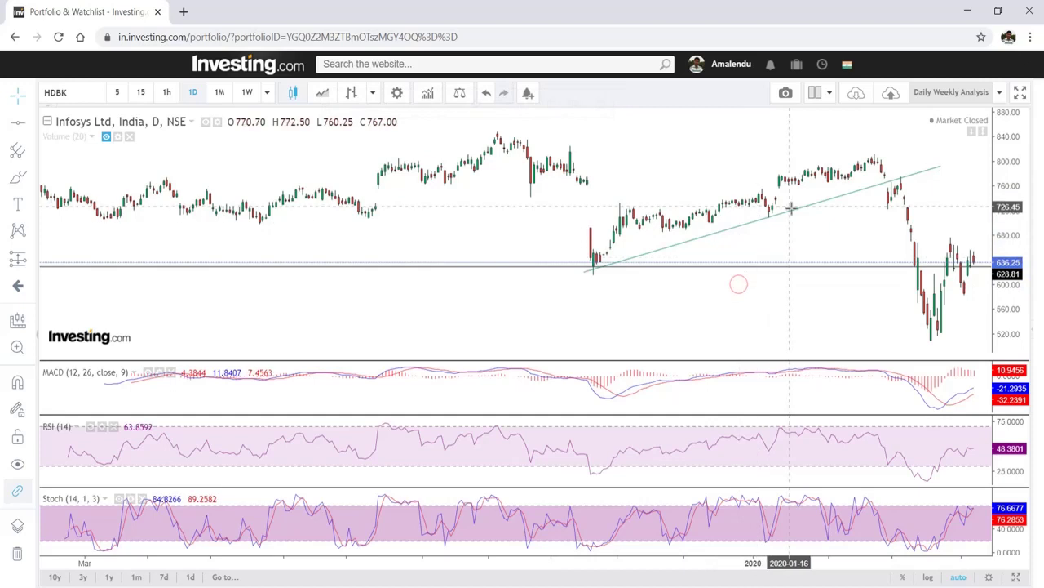
{"action": "mouse_move", "coordinate": [791, 209]}
{"action": "left_mouse_down"}
{"action": "mouse_move", "coordinate": [665, 273]}
{"action": "mouse_move", "coordinate": [776, 214]}
{"action": "left_mouse_up"}
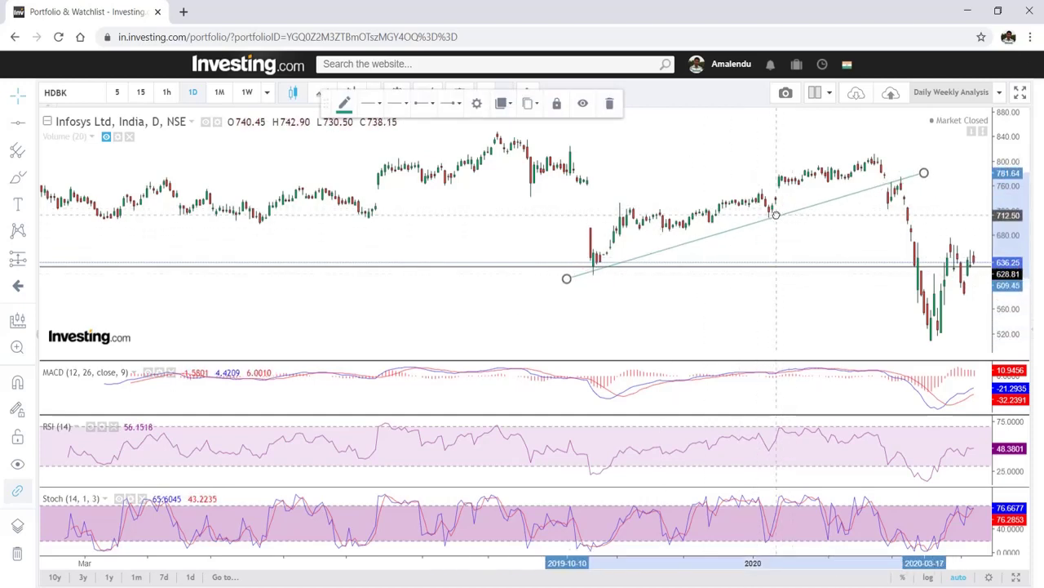
{"action": "left_click", "coordinate": [557, 106]}
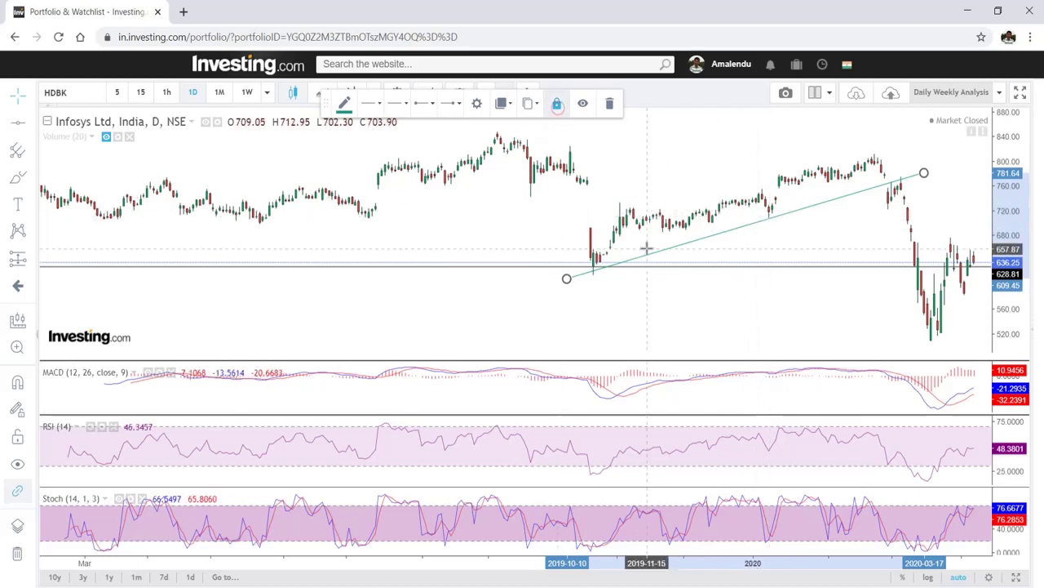
- Try to move the locked rising trend line, then select and deselect it to check its lock
{"action": "scroll", "coordinate": [704, 237], "scroll_direction": "right", "scroll_amount": 5}
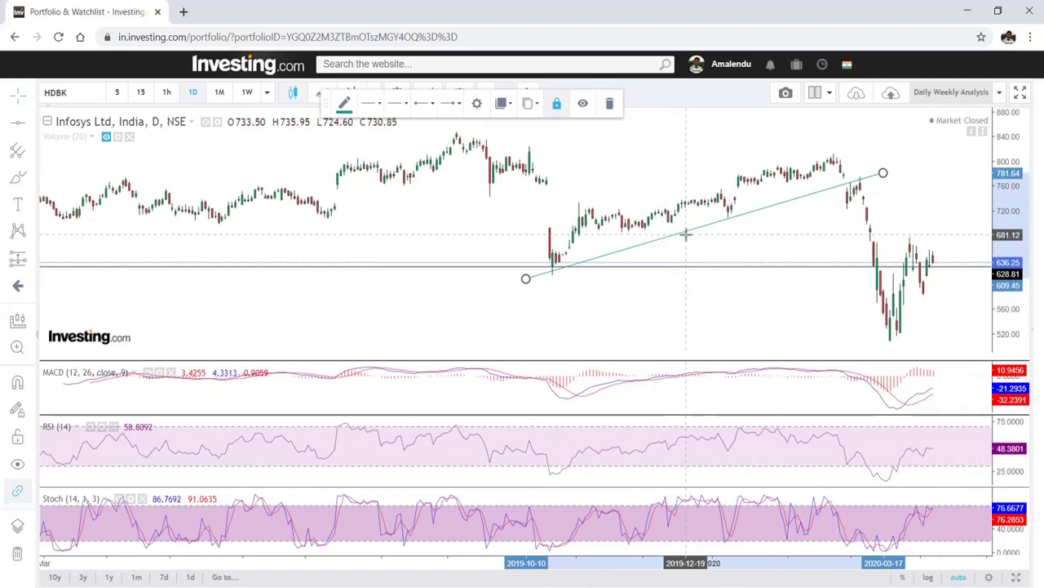
{"action": "scroll", "coordinate": [684, 233], "scroll_direction": "right", "scroll_amount": 2}
{"action": "scroll", "coordinate": [686, 241], "scroll_direction": "right", "scroll_amount": 2}
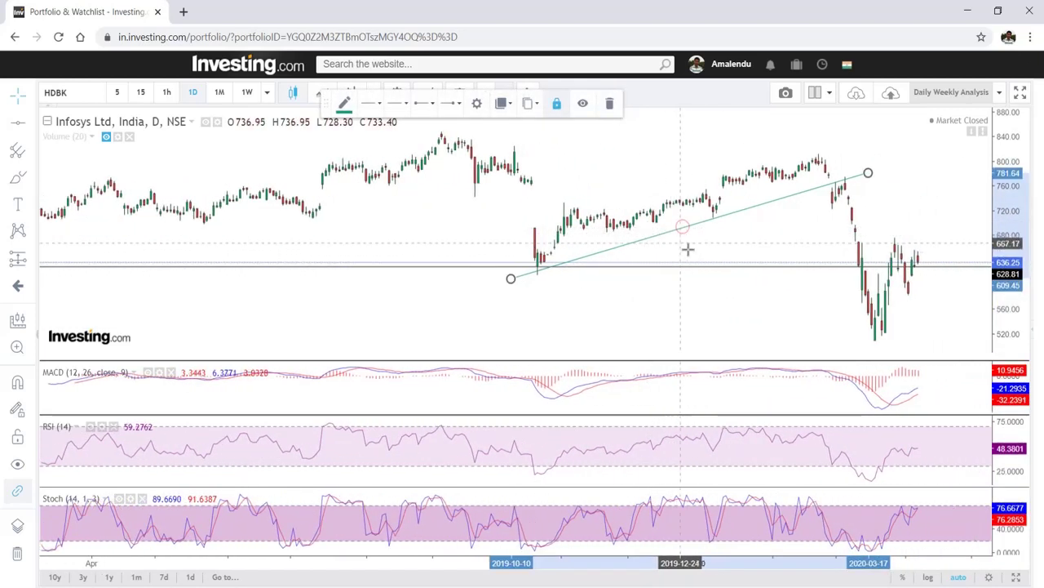
{"action": "left_click", "coordinate": [688, 270]}
{"action": "left_click", "coordinate": [648, 302]}
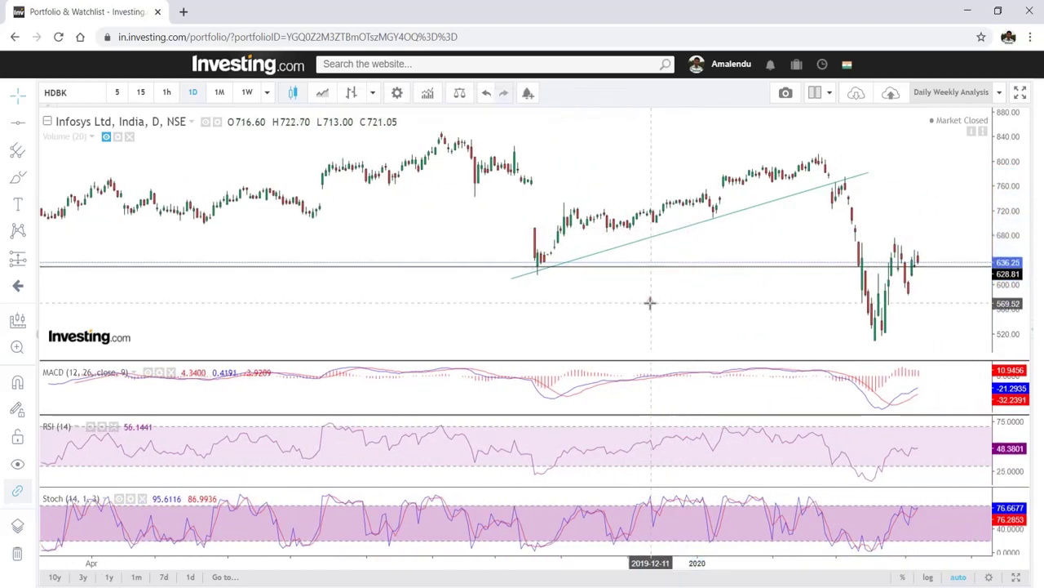
{"action": "left_click", "coordinate": [652, 238]}
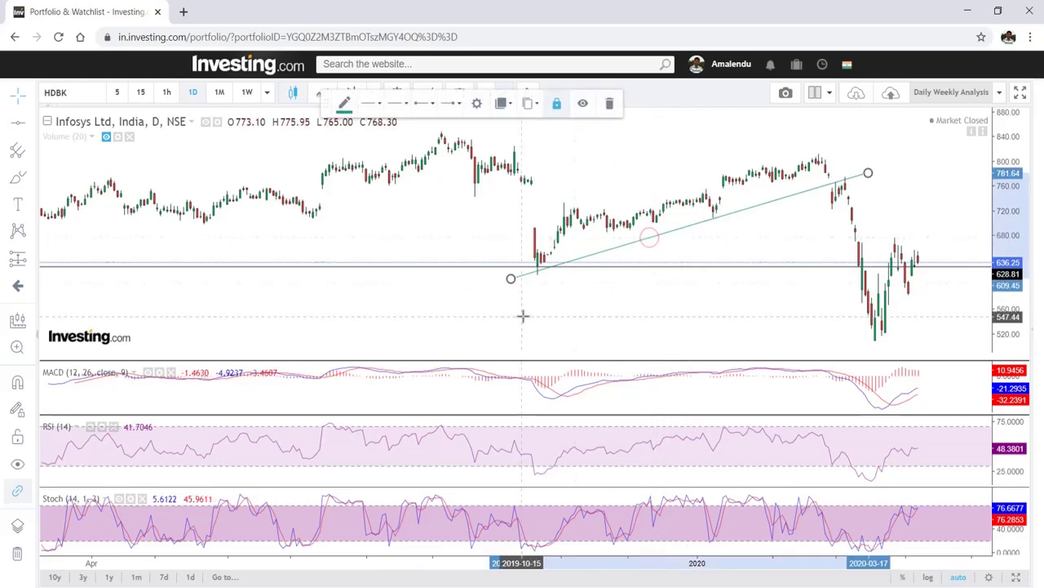
{"action": "left_click", "coordinate": [459, 307]}
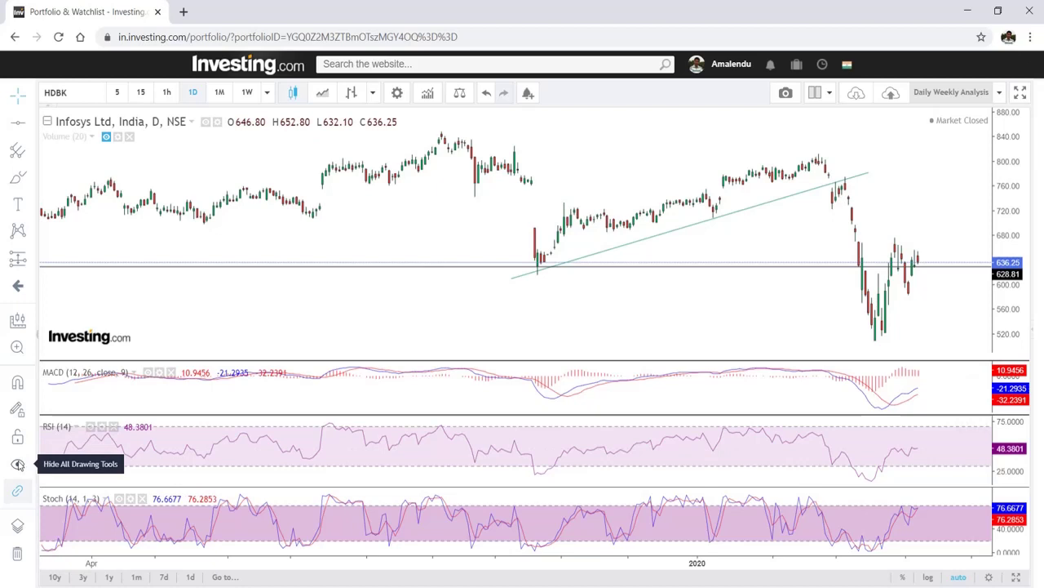
- Hide all drawings on the daily INFY chart and show them again
{"action": "left_click", "coordinate": [17, 464]}
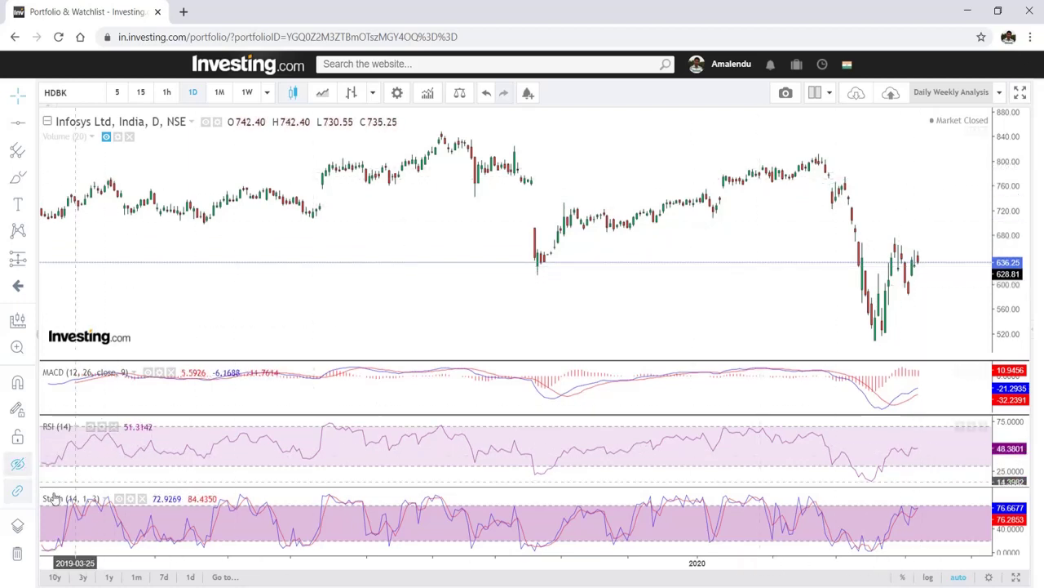
{"action": "left_click", "coordinate": [16, 466]}
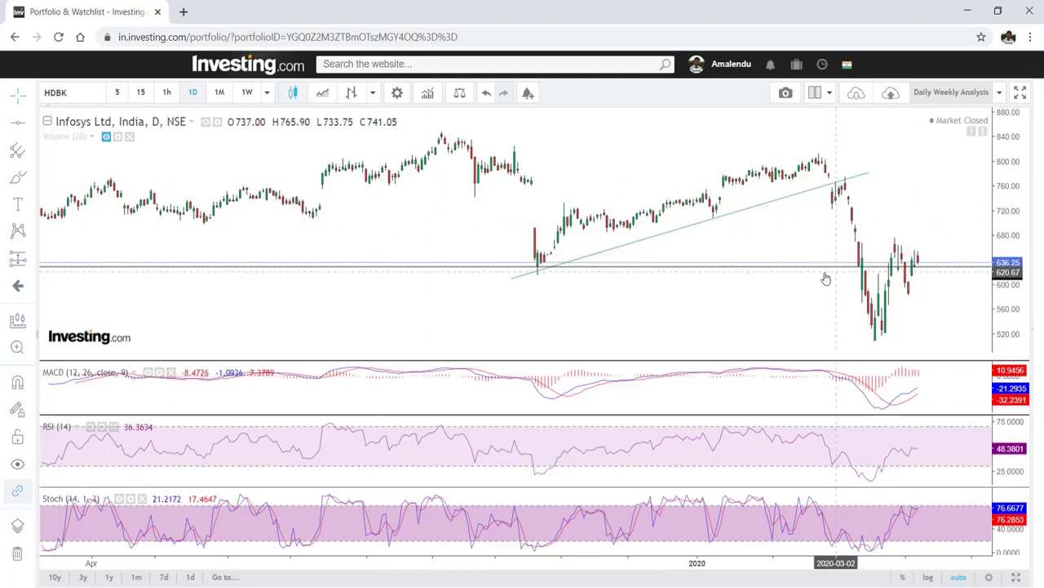
- Hide and show the unlocked long trend line from the Objects Tree, close the tree, and deselect the line
{"action": "scroll", "coordinate": [726, 294], "scroll_direction": "down", "scroll_amount": 4}
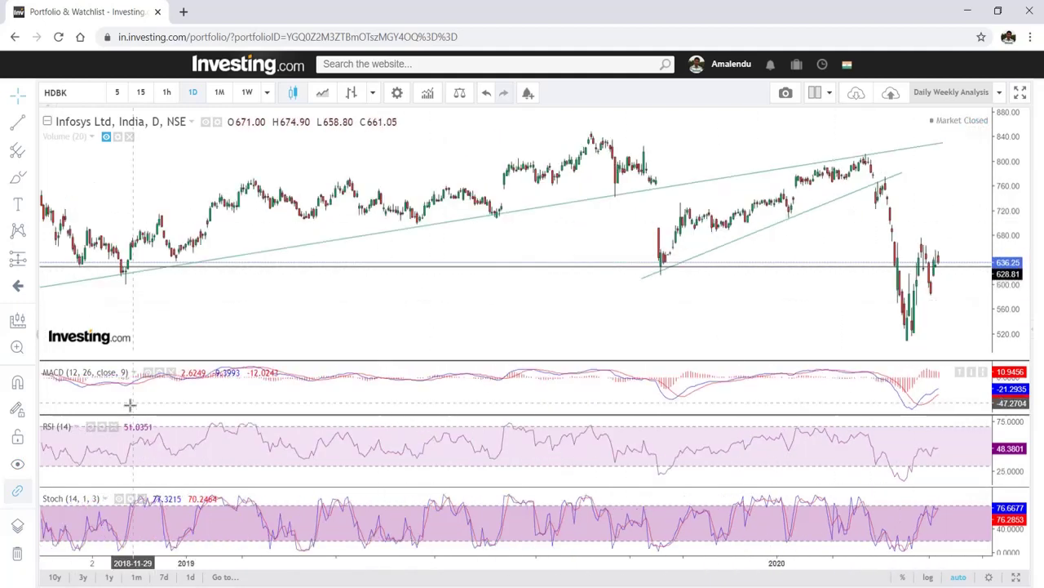
{"action": "scroll", "coordinate": [468, 283], "scroll_direction": "down", "scroll_amount": 2}
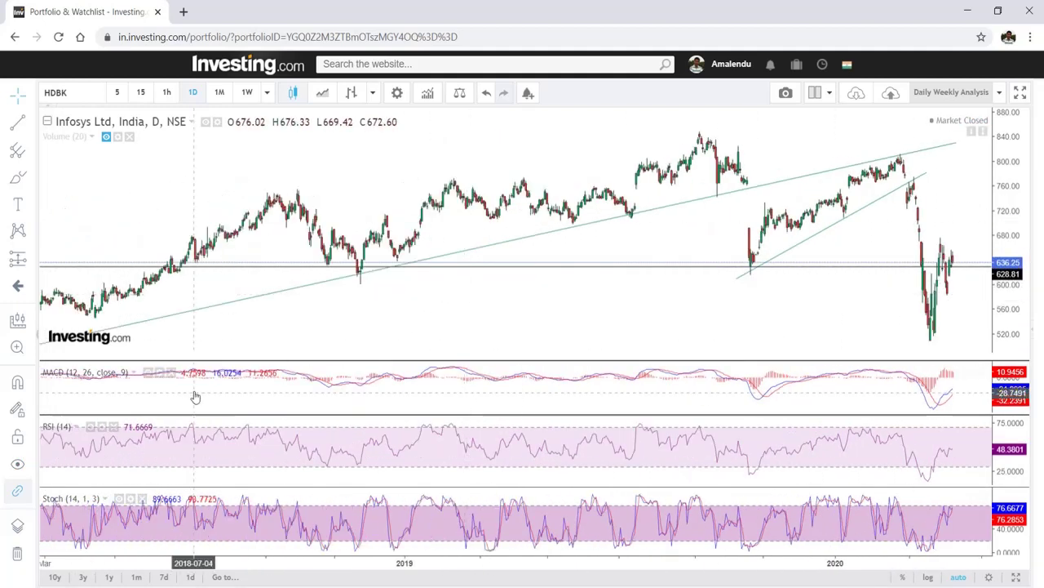
{"action": "left_click", "coordinate": [18, 526]}
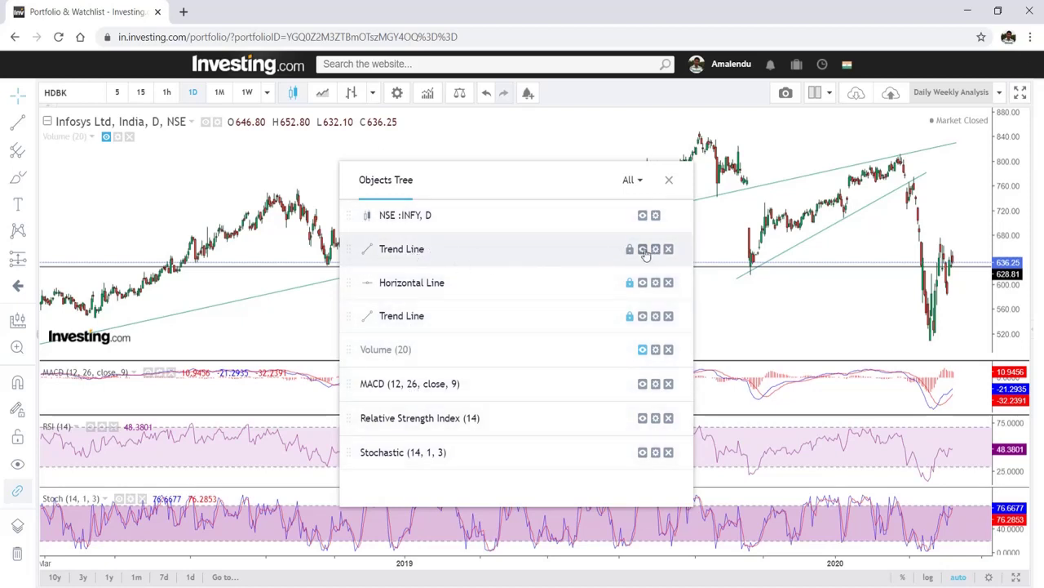
{"action": "left_click", "coordinate": [643, 250]}
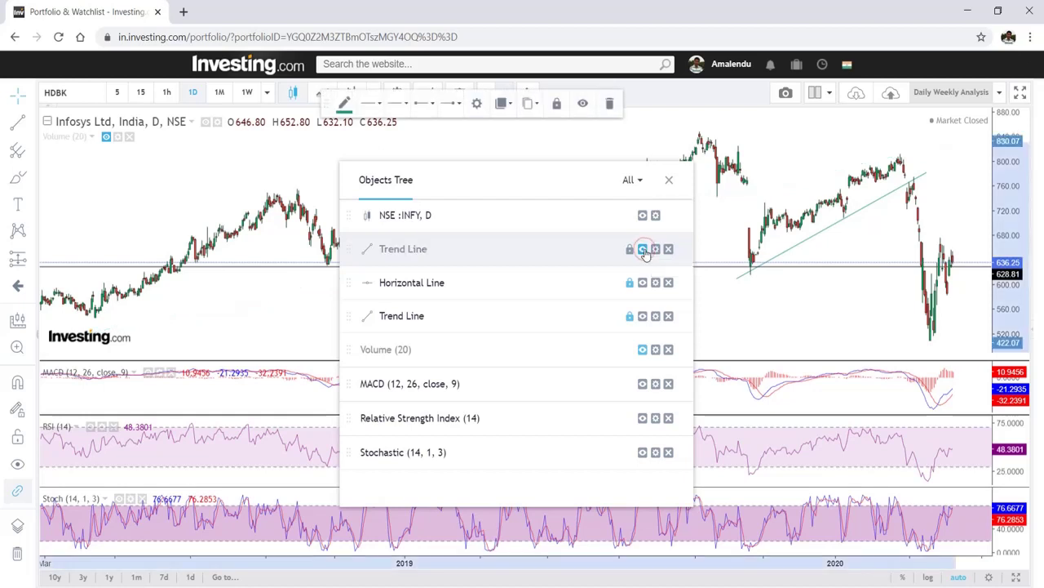
{"action": "left_click", "coordinate": [643, 250]}
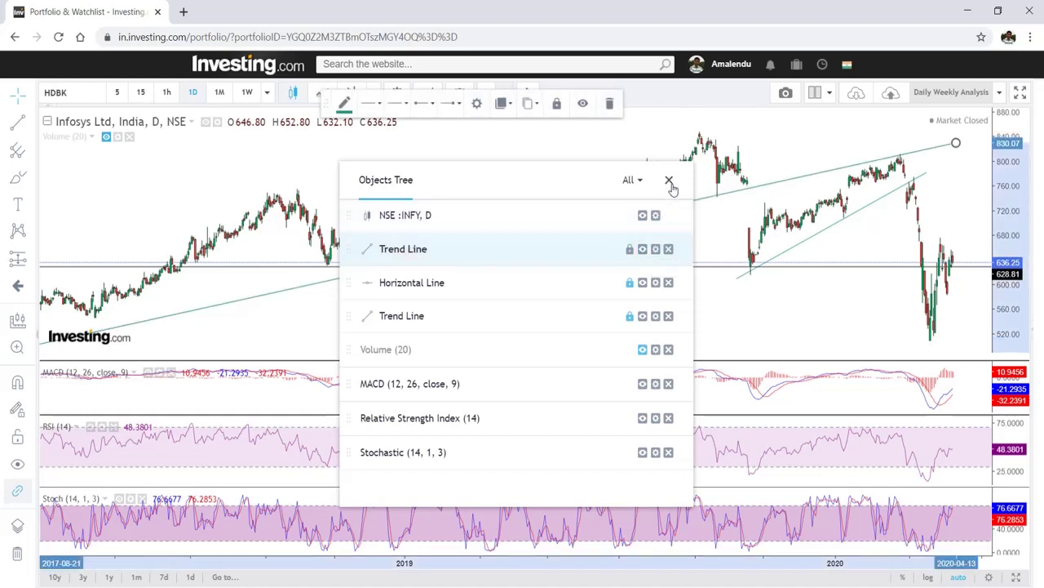
{"action": "left_click", "coordinate": [669, 180]}
{"action": "left_click", "coordinate": [609, 296]}
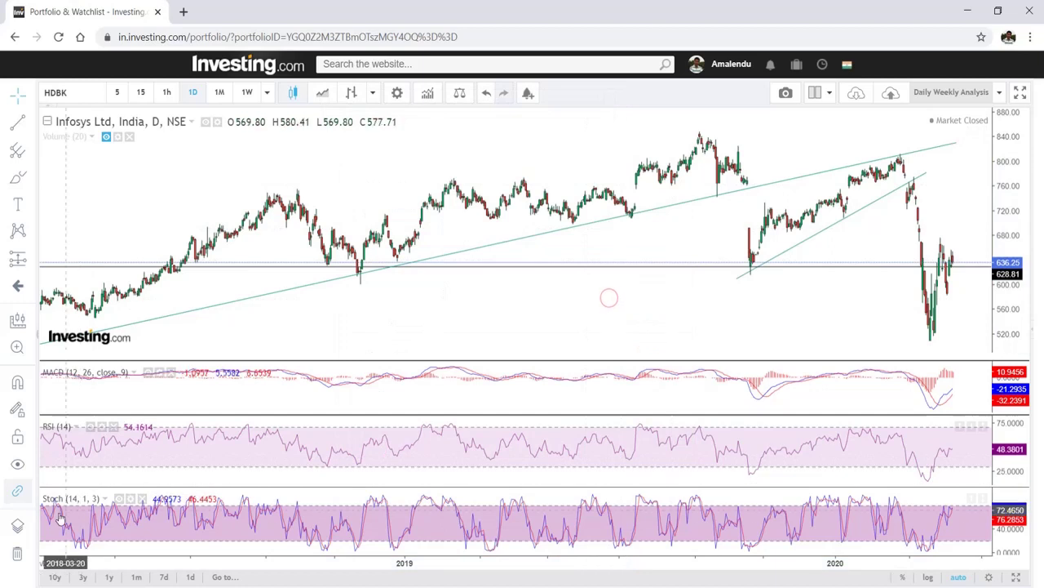